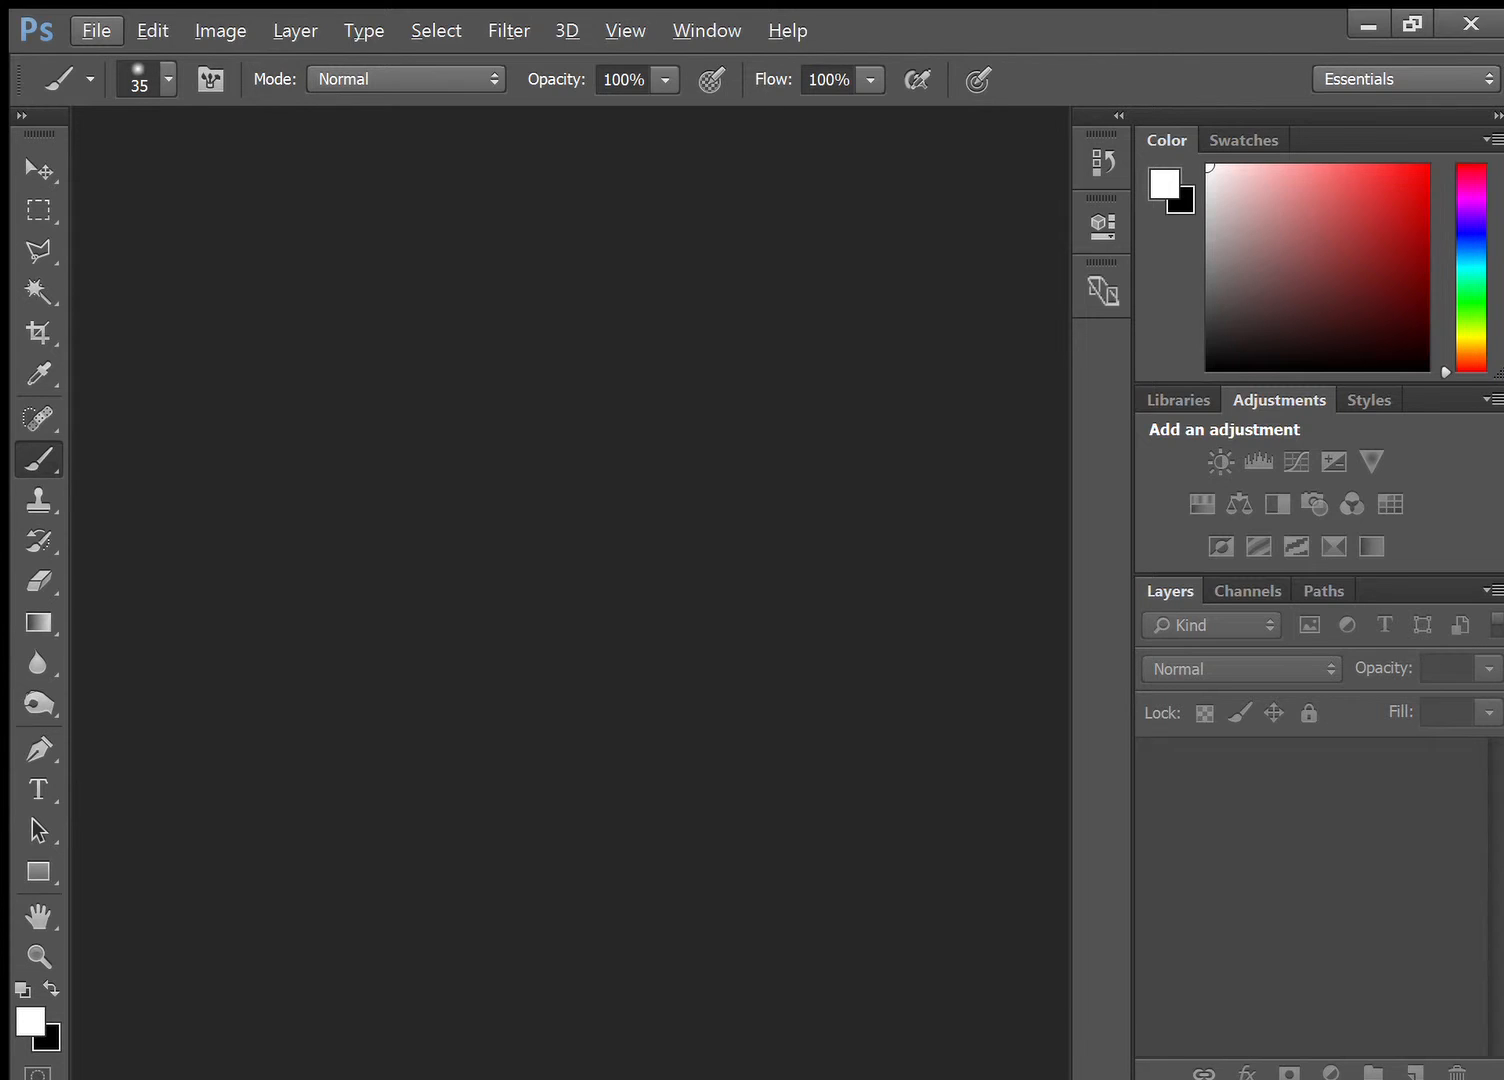
# Step: Open the Torch Sketch.jpg image
pyautogui.click(88, 28)
pyautogui.click(113, 74)
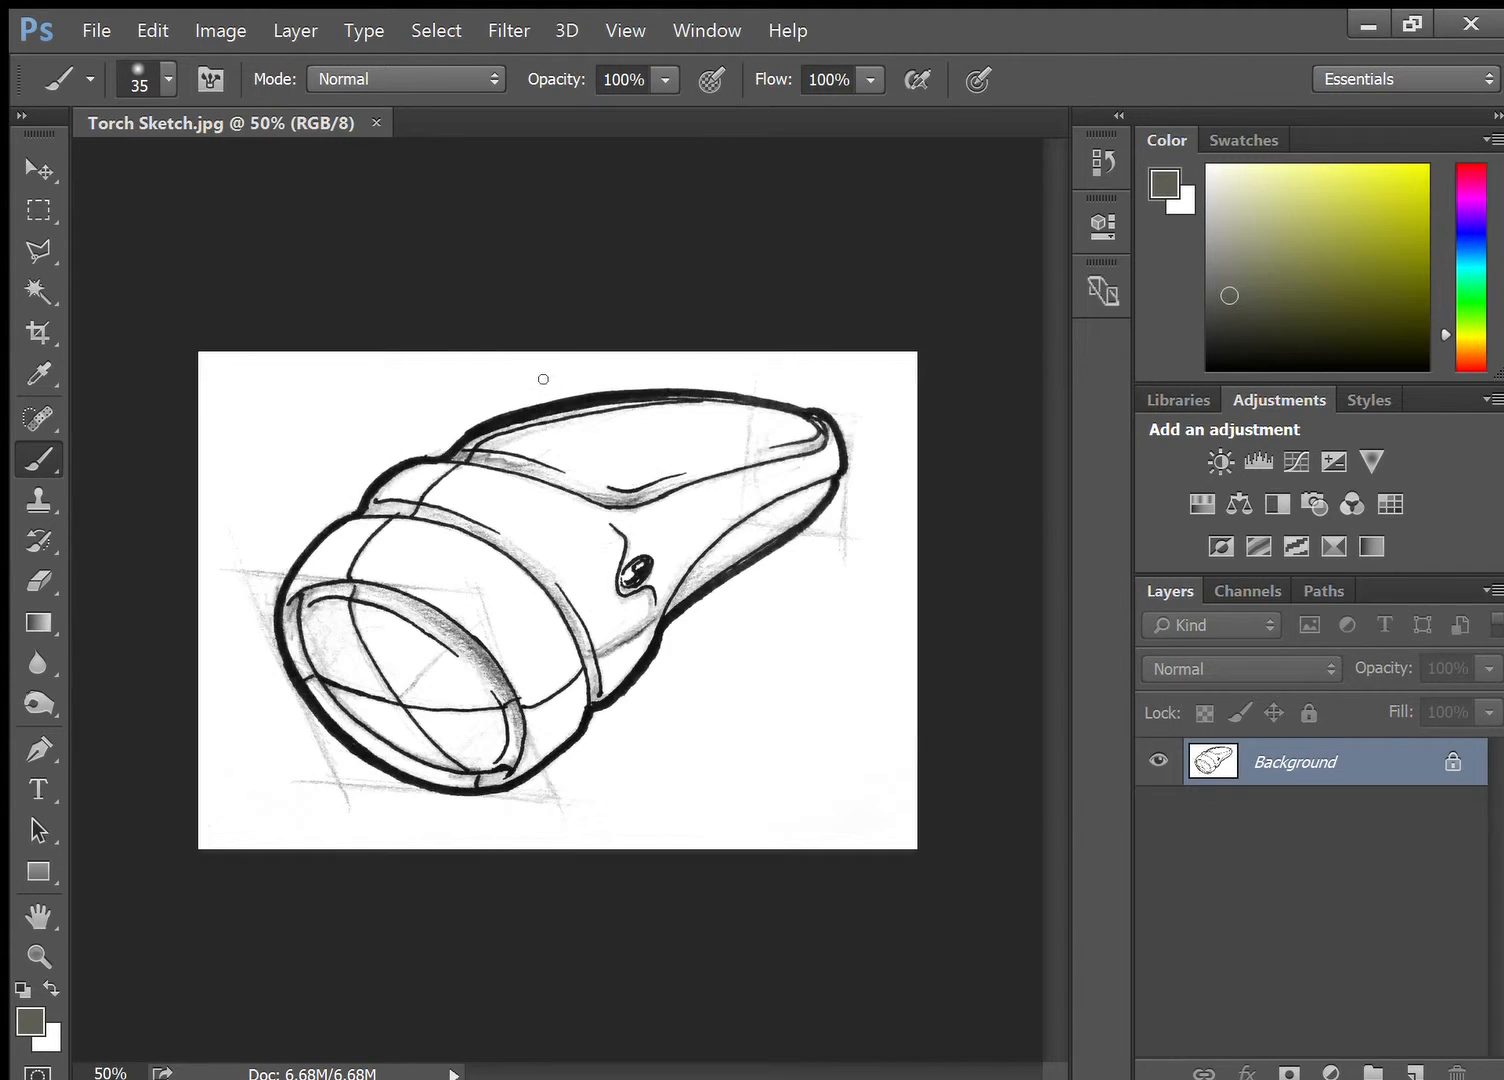
pyautogui.click(593, 306)
# Step: Convert the background into a regular layer with Multiply blending, and lock it completely
pyautogui.click(1452, 770)
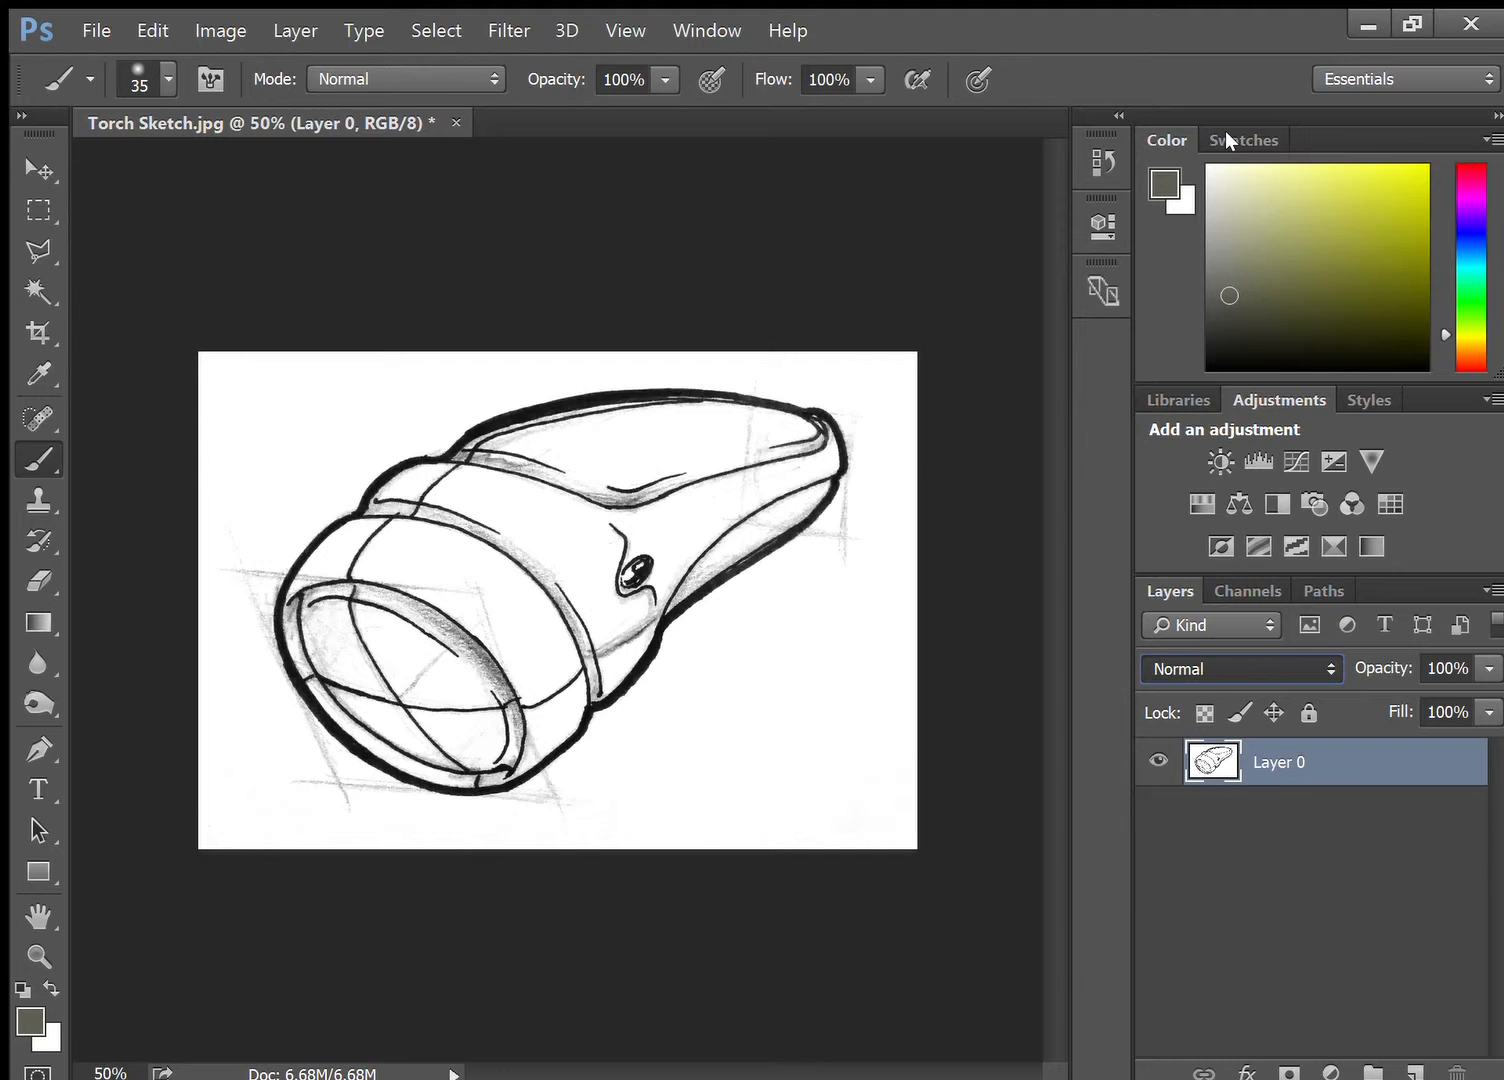
pyautogui.hotkey('shift', 'alt', 'm')
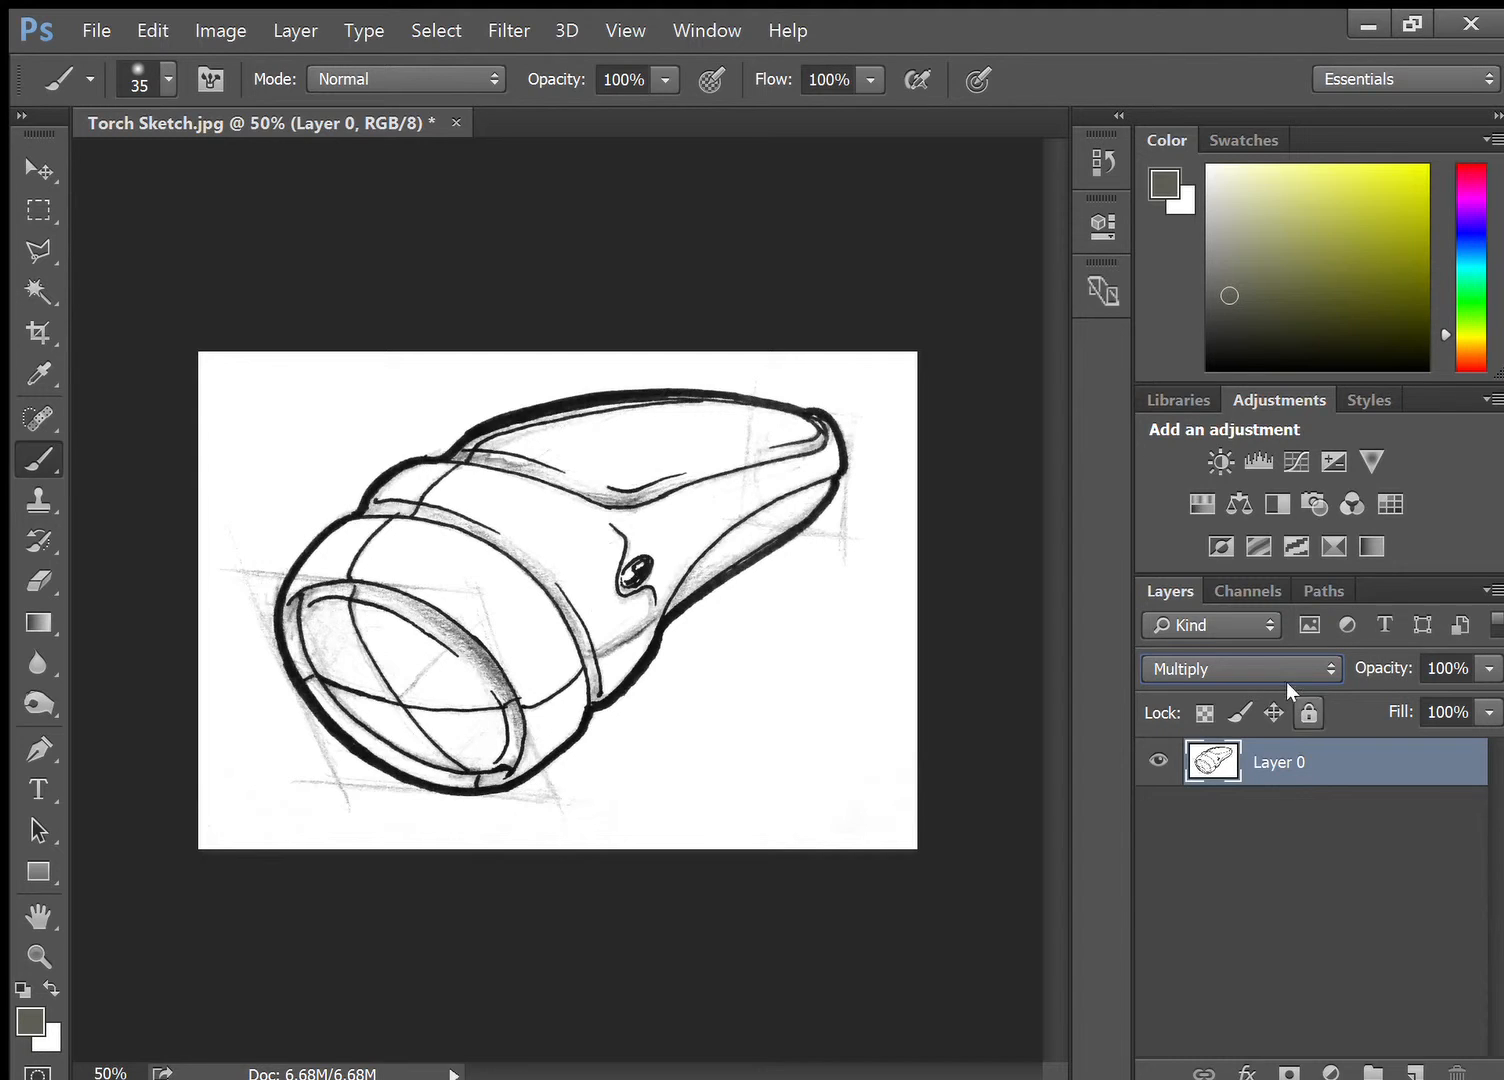
pyautogui.click(1300, 708)
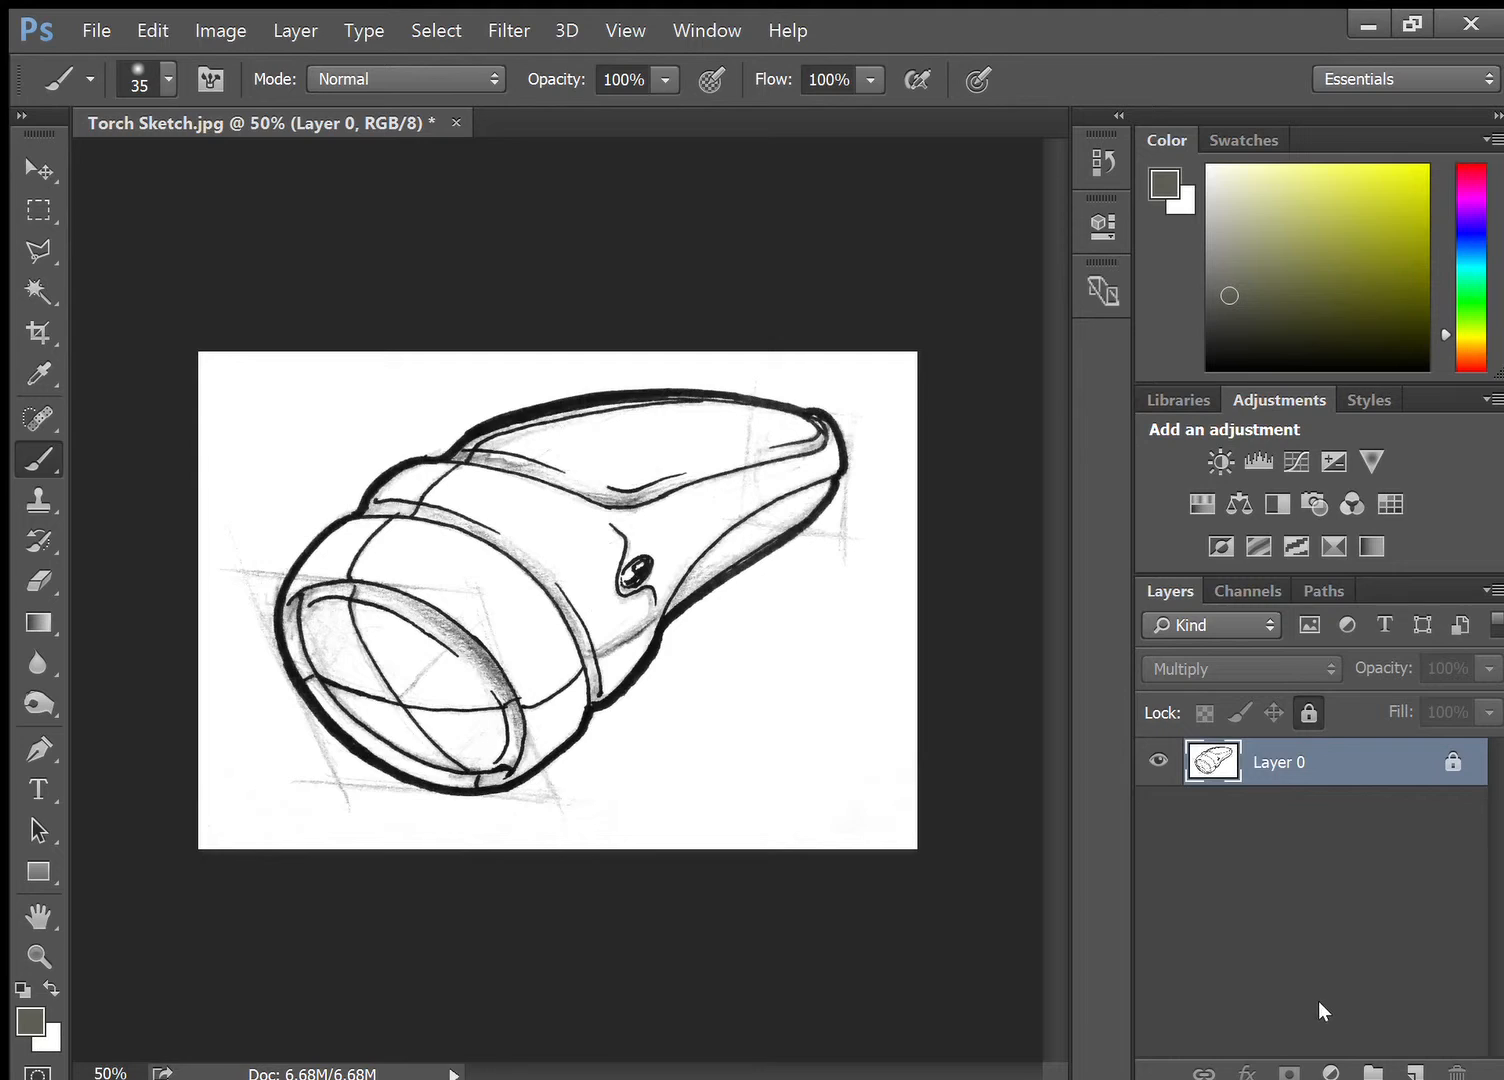
# Step: Add a new empty layer and place it beneath the locked sketch layer
pyautogui.click(1416, 1071)
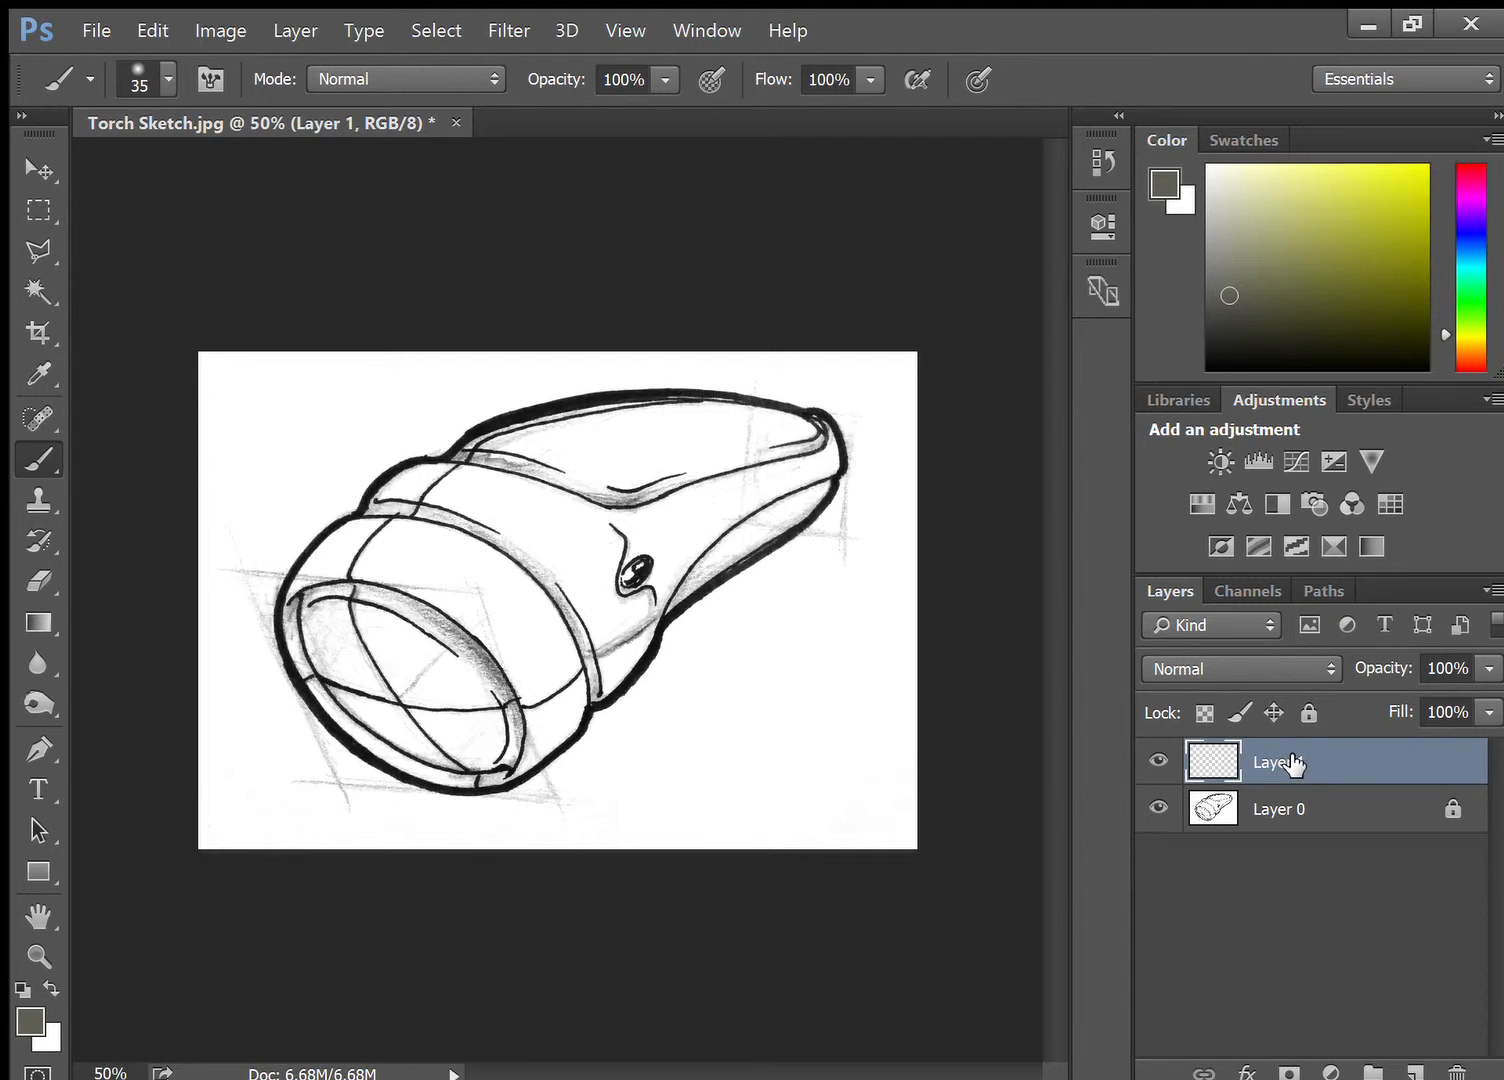
pyautogui.moveTo(1294, 764); pyautogui.dragTo(1280, 836)
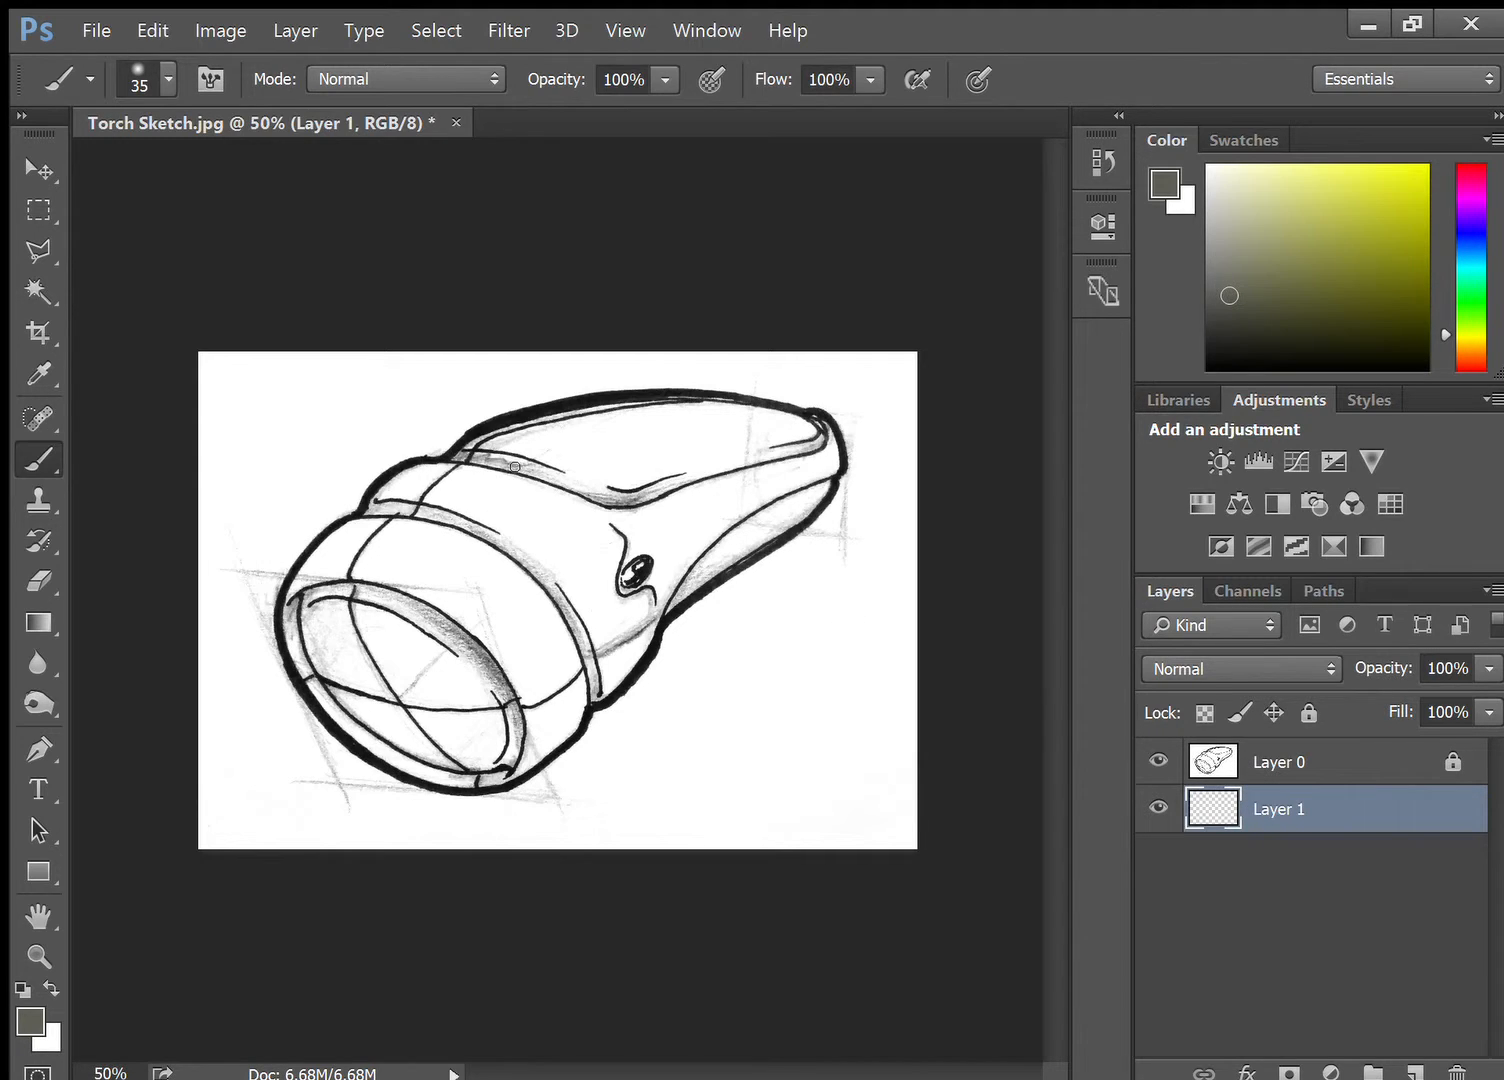
# Step: Select the torch body with the Magnetic Lasso, tracing its outline and the upper rim edge while leaving out the lens
pyautogui.click(36, 253)
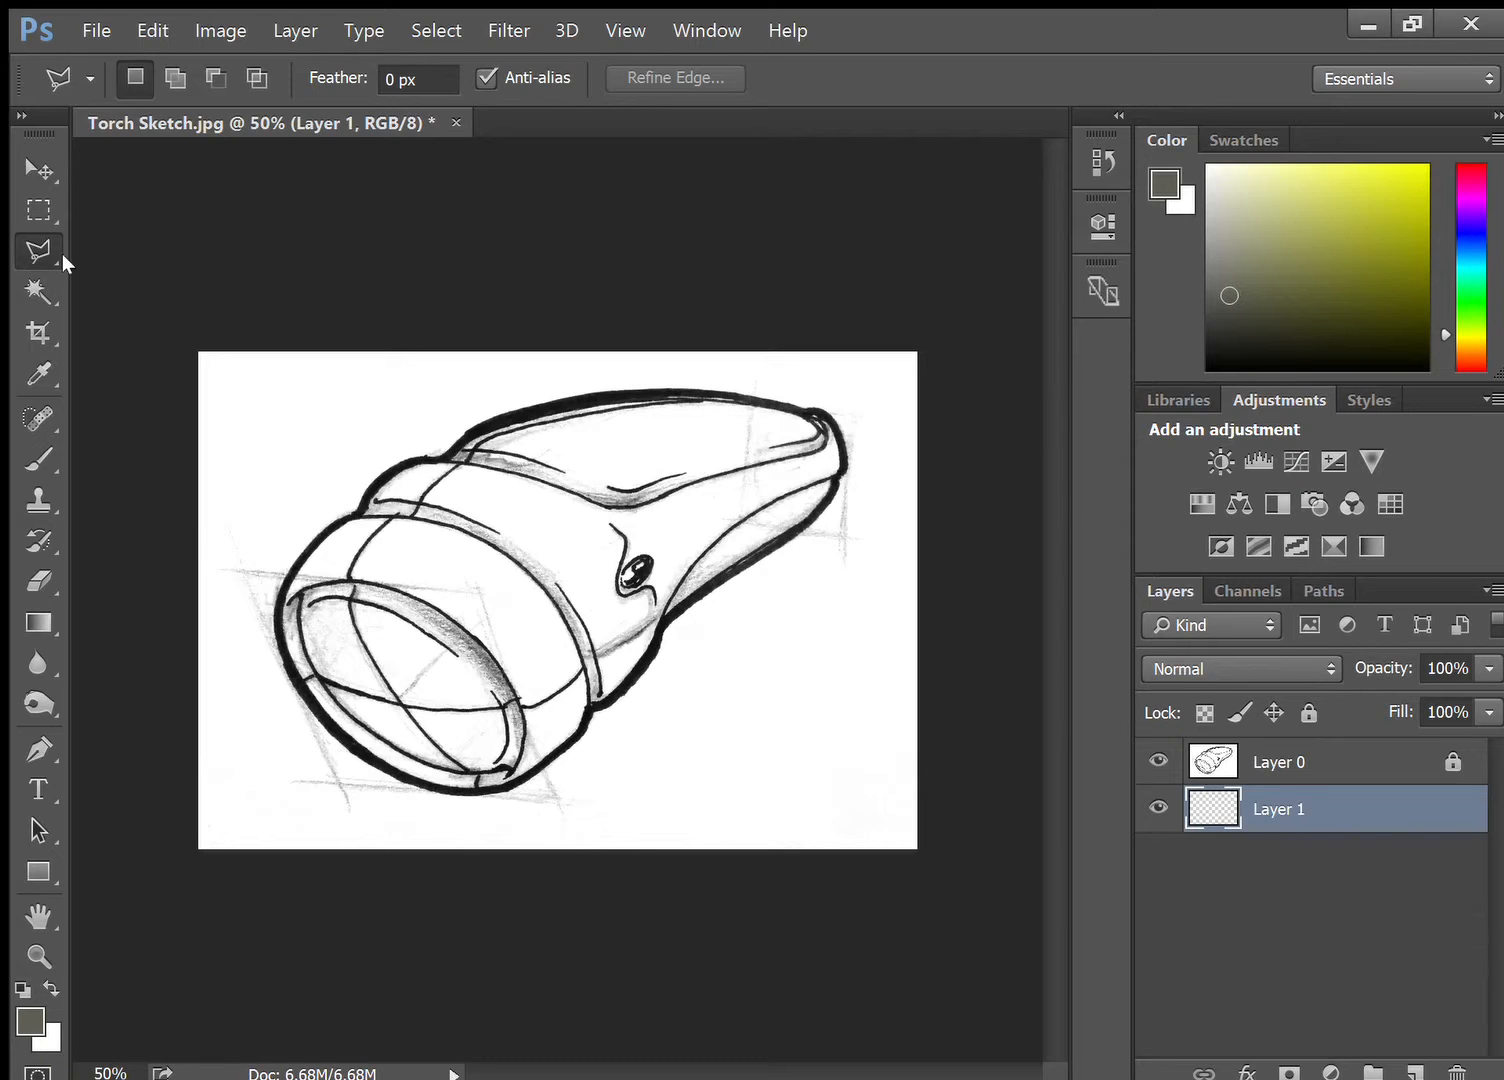
pyautogui.hotkey('shift', 'l')
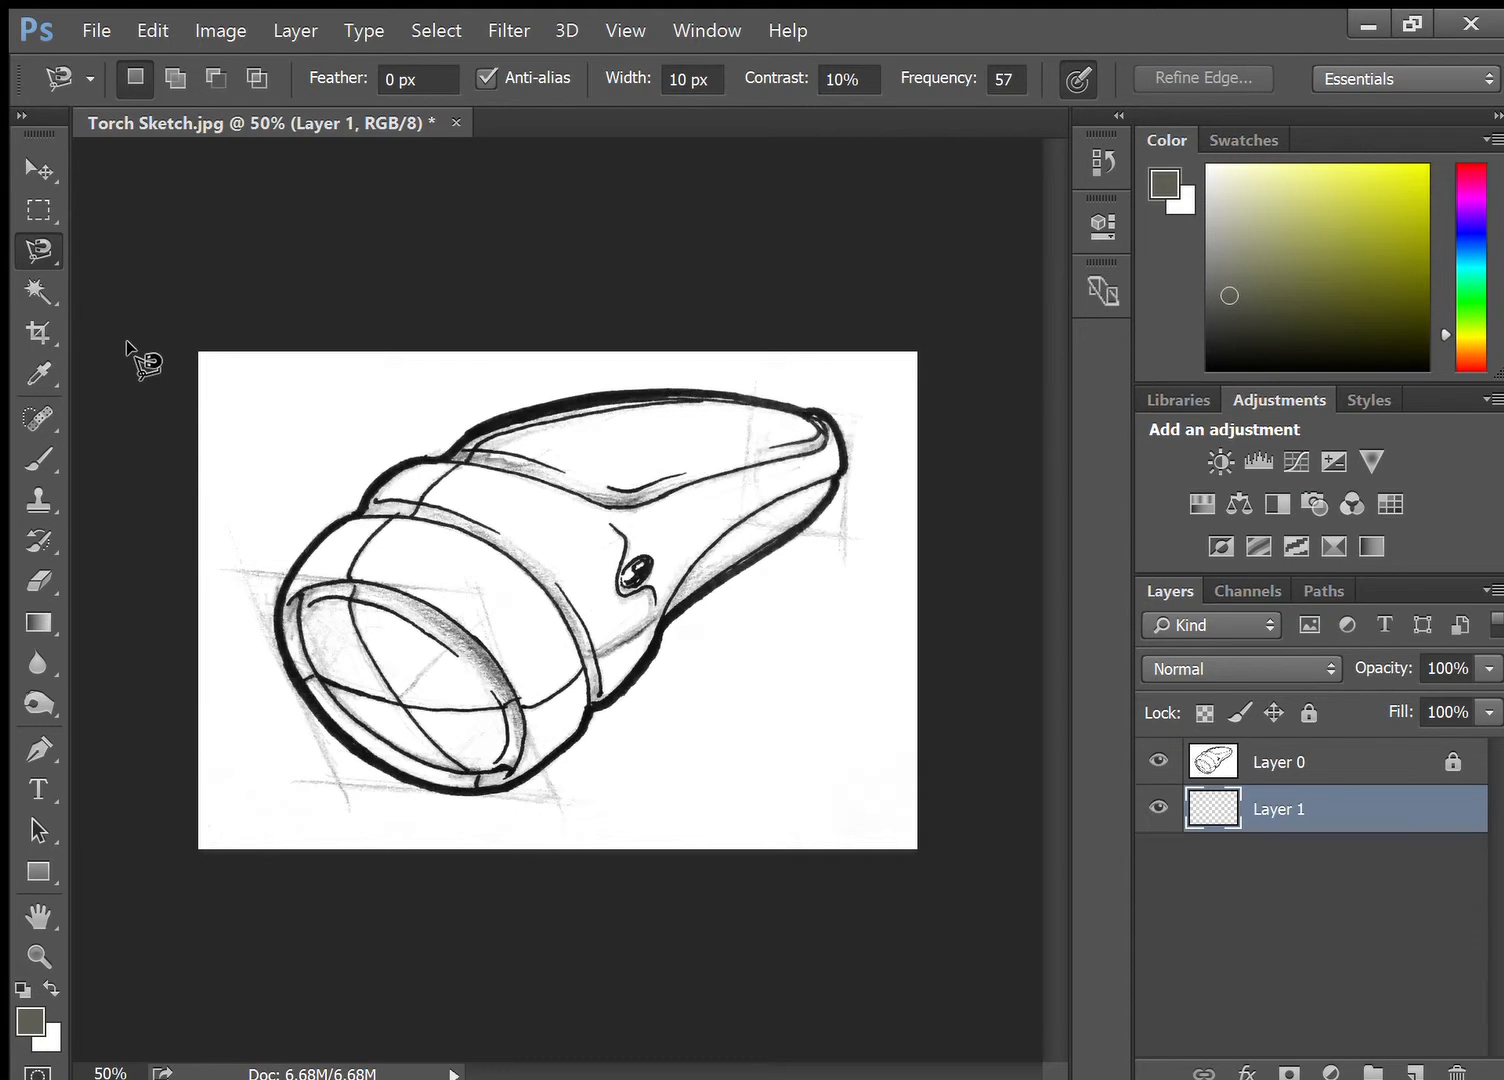
pyautogui.click(279, 597)
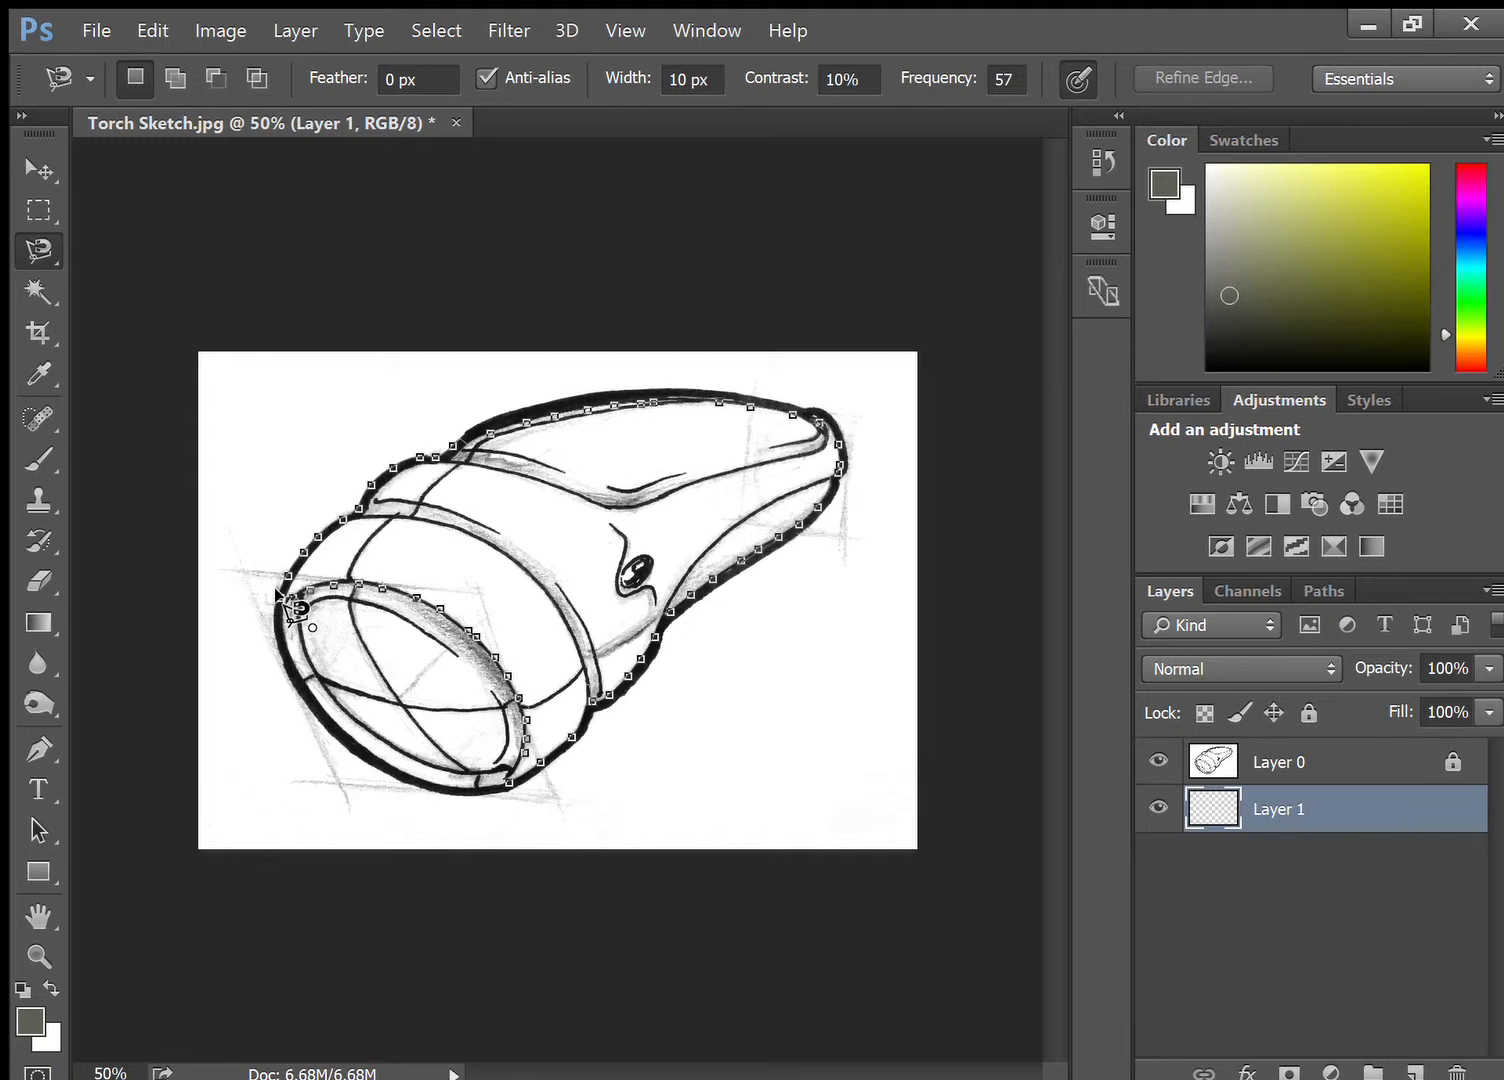
pyautogui.click(291, 607)
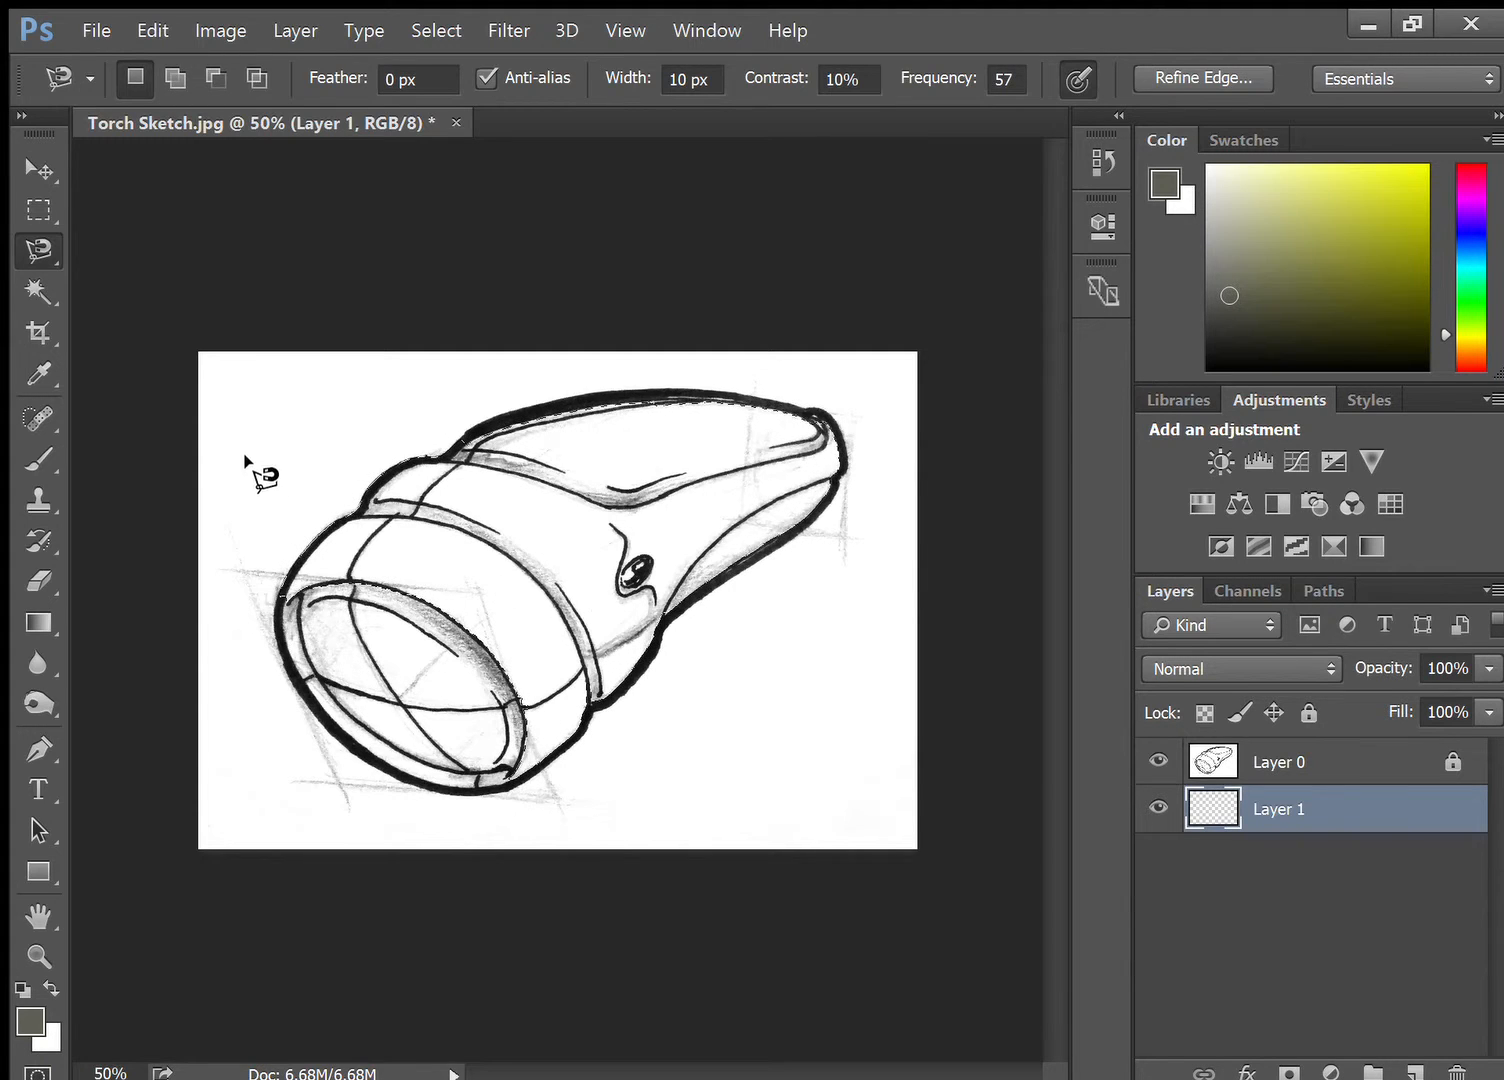
# Step: Paint the whole selected torch body medium blue on Layer 1 with an 800 px soft brush
pyautogui.click(38, 459)
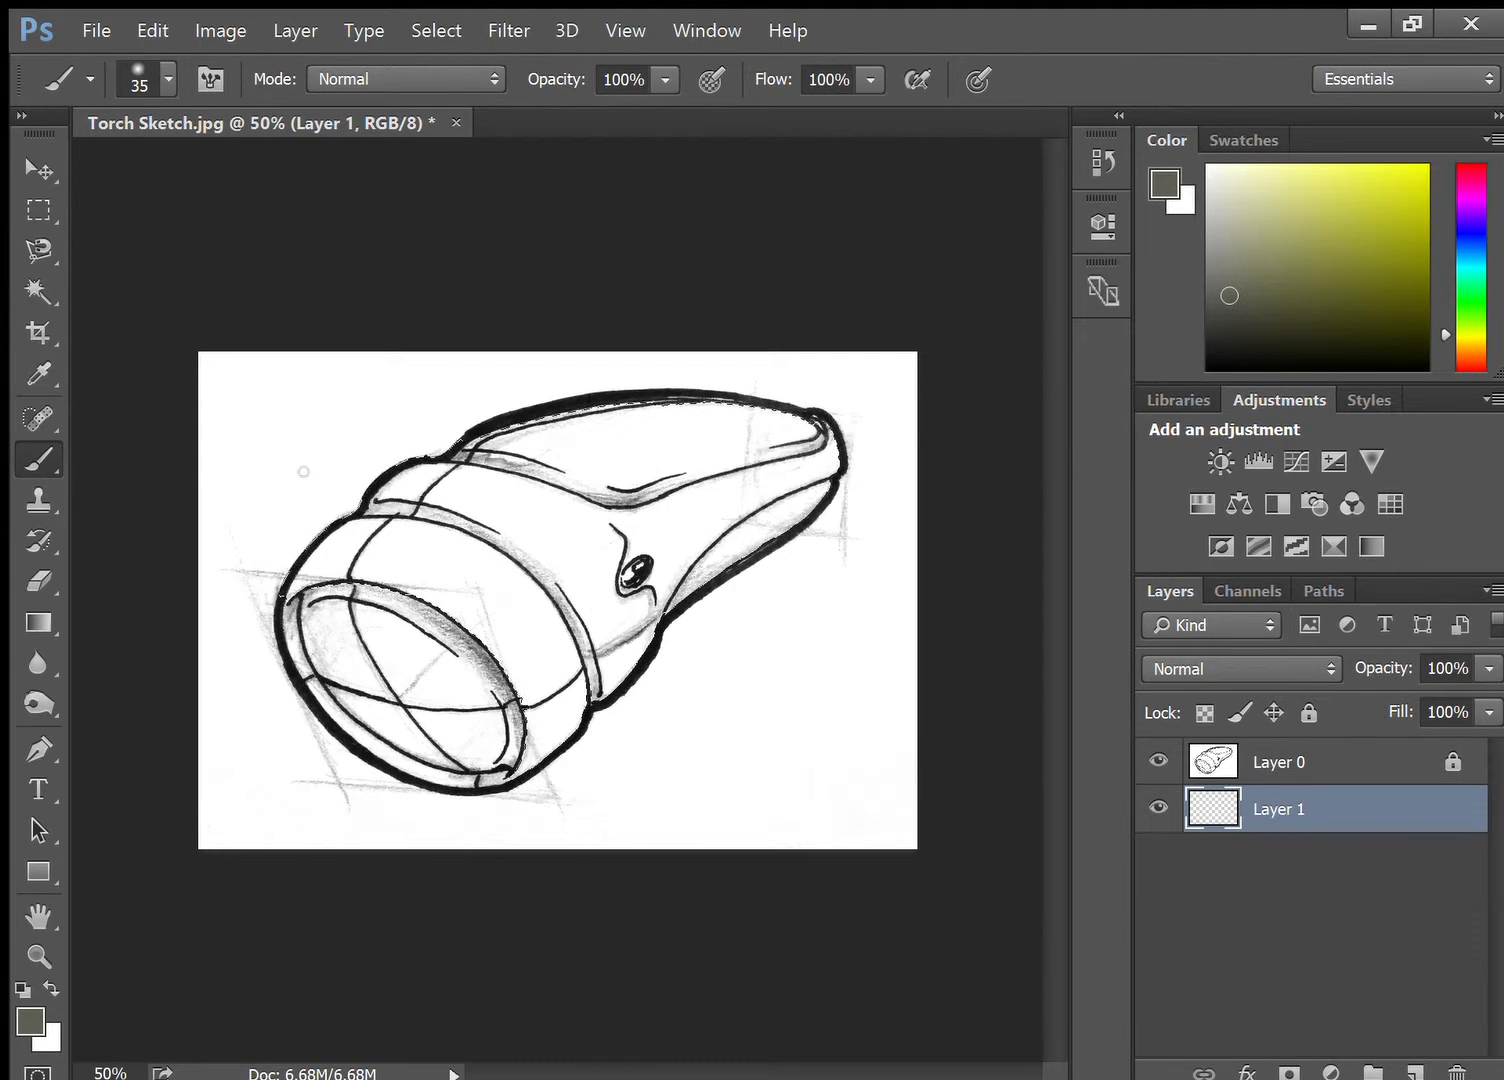
pyautogui.click(1466, 232)
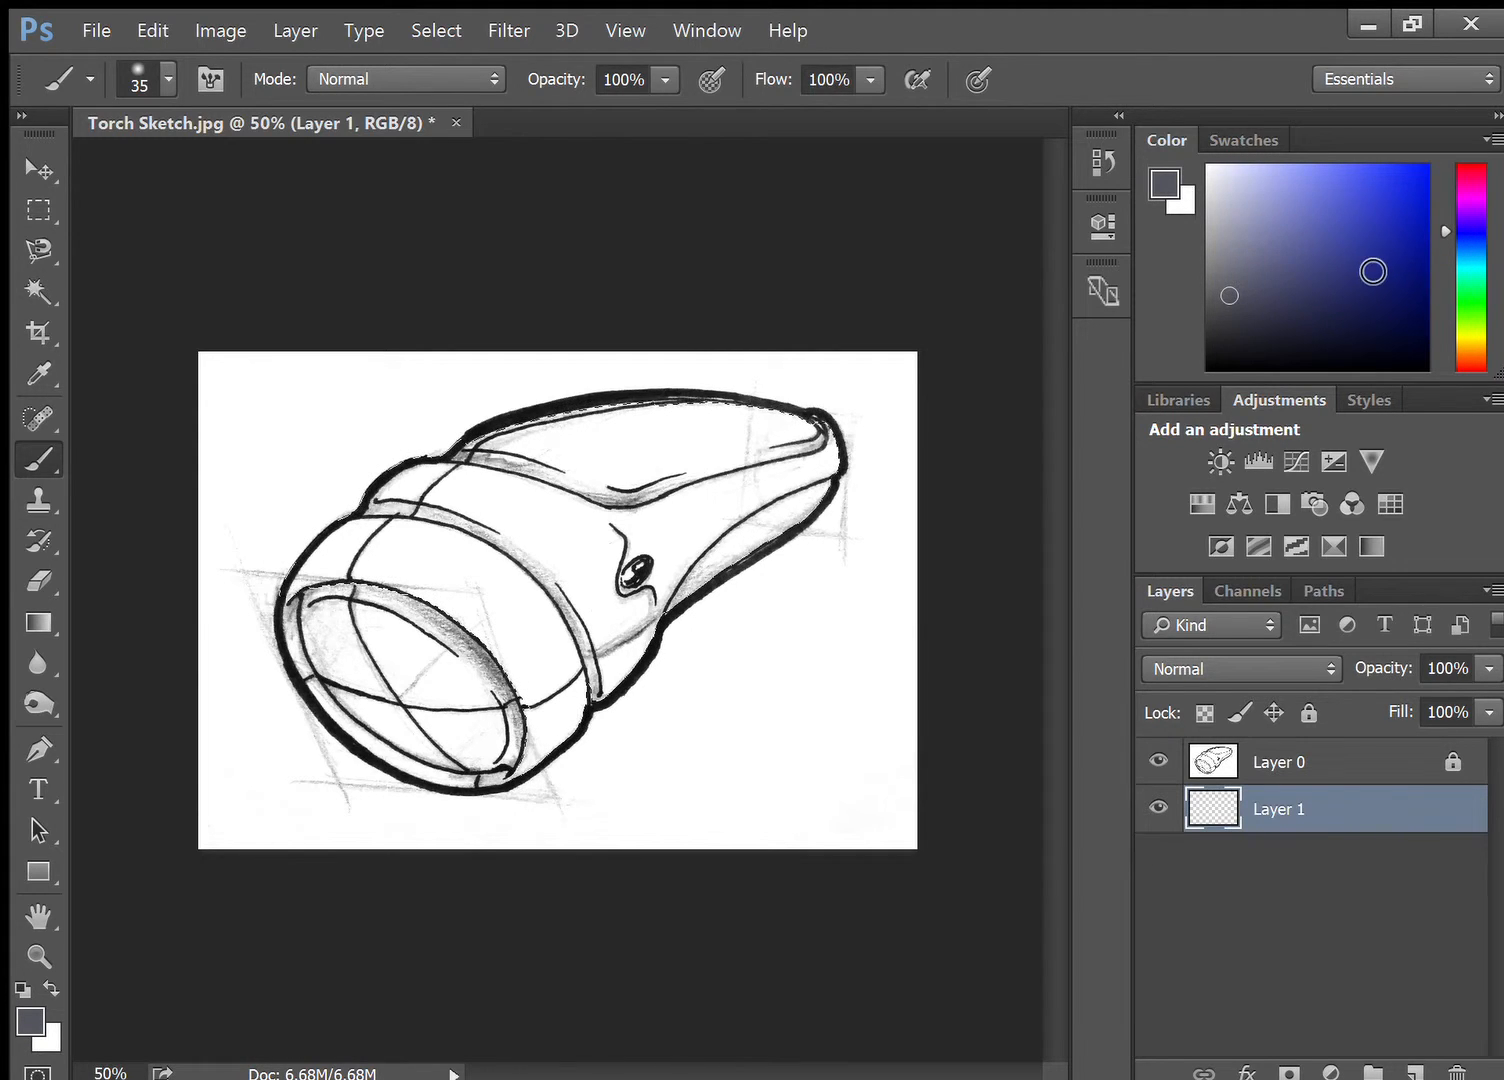
pyautogui.moveTo(1358, 266)
pyautogui.mouseDown()
pyautogui.moveTo(1374, 231)
pyautogui.moveTo(1360, 215)
pyautogui.moveTo(1360, 251)
pyautogui.mouseUp()
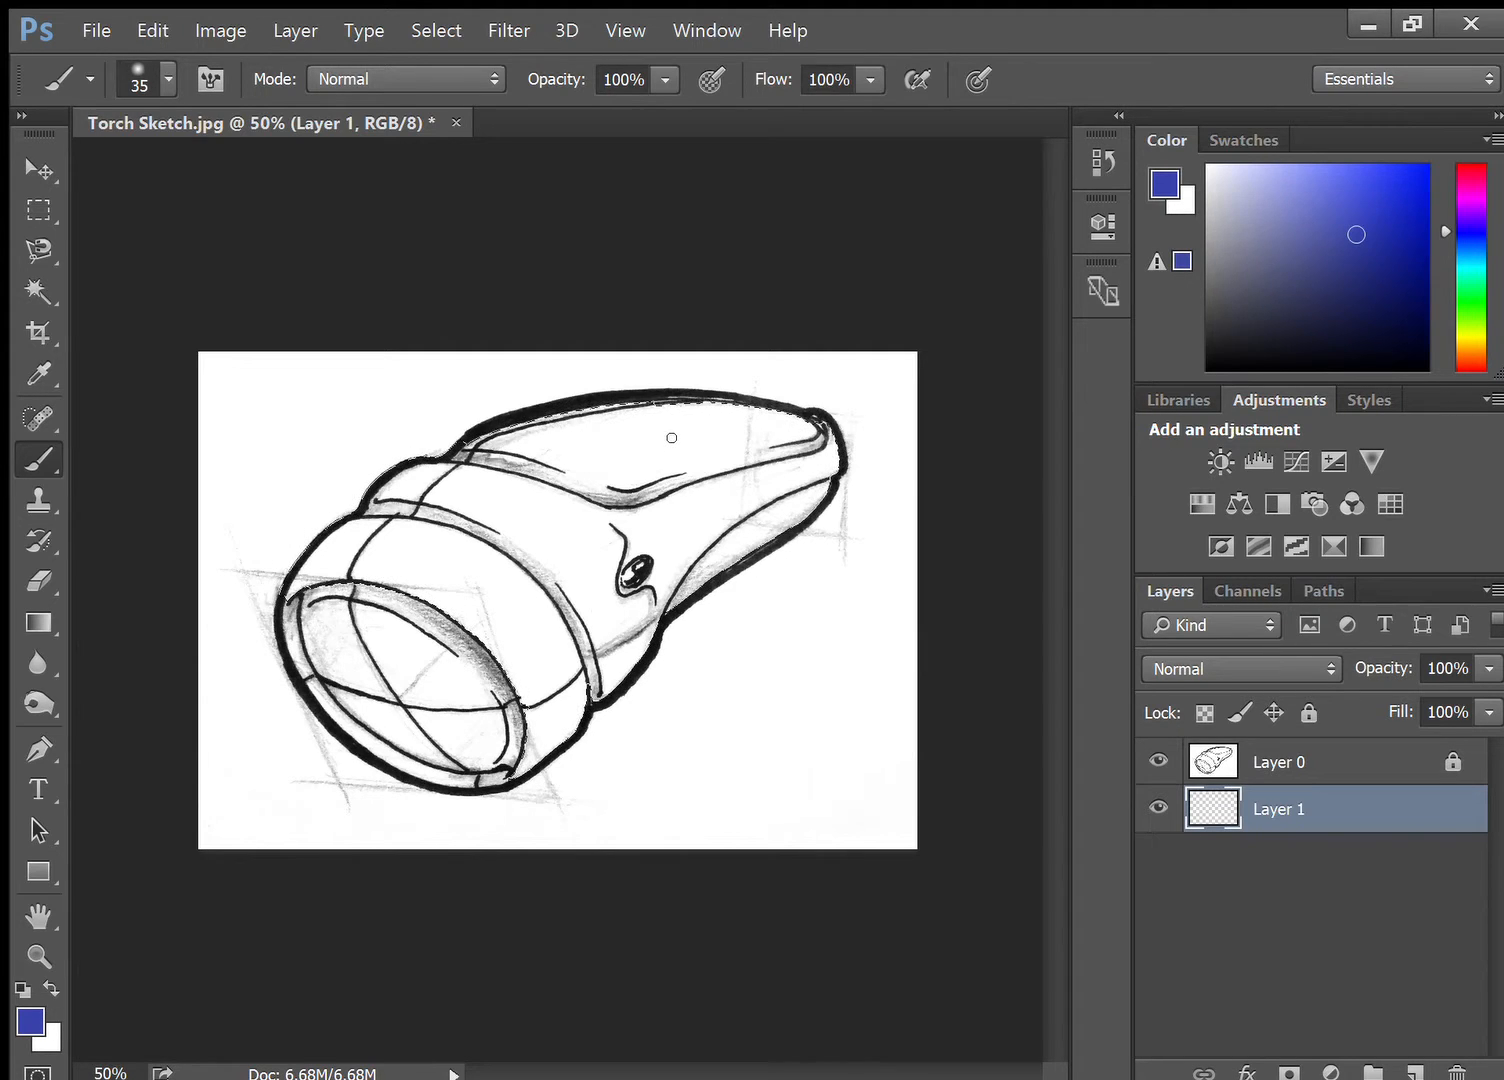
pyautogui.press(']')
pyautogui.press(']')
pyautogui.press(']')
pyautogui.press(']')
pyautogui.press(']')
pyautogui.press(']')
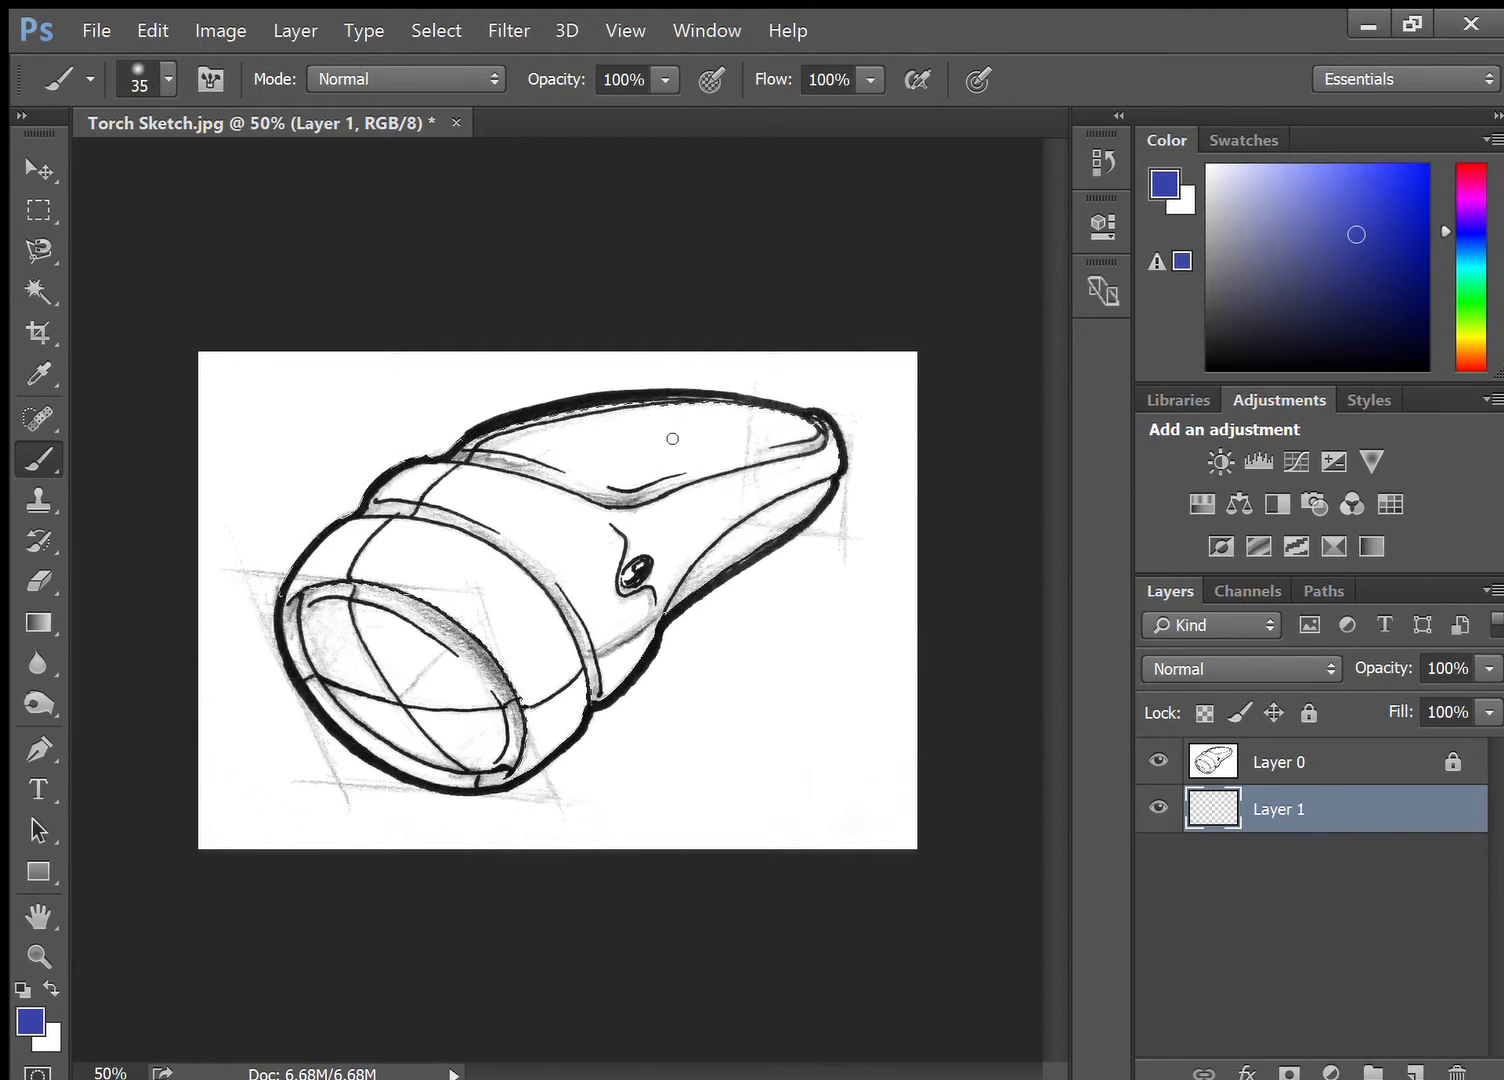
pyautogui.press(']')
pyautogui.press(']')
pyautogui.press(']')
pyautogui.press(']')
pyautogui.press(']')
pyautogui.press(']')
pyautogui.press(']')
pyautogui.press(']')
pyautogui.press(']')
pyautogui.press(']')
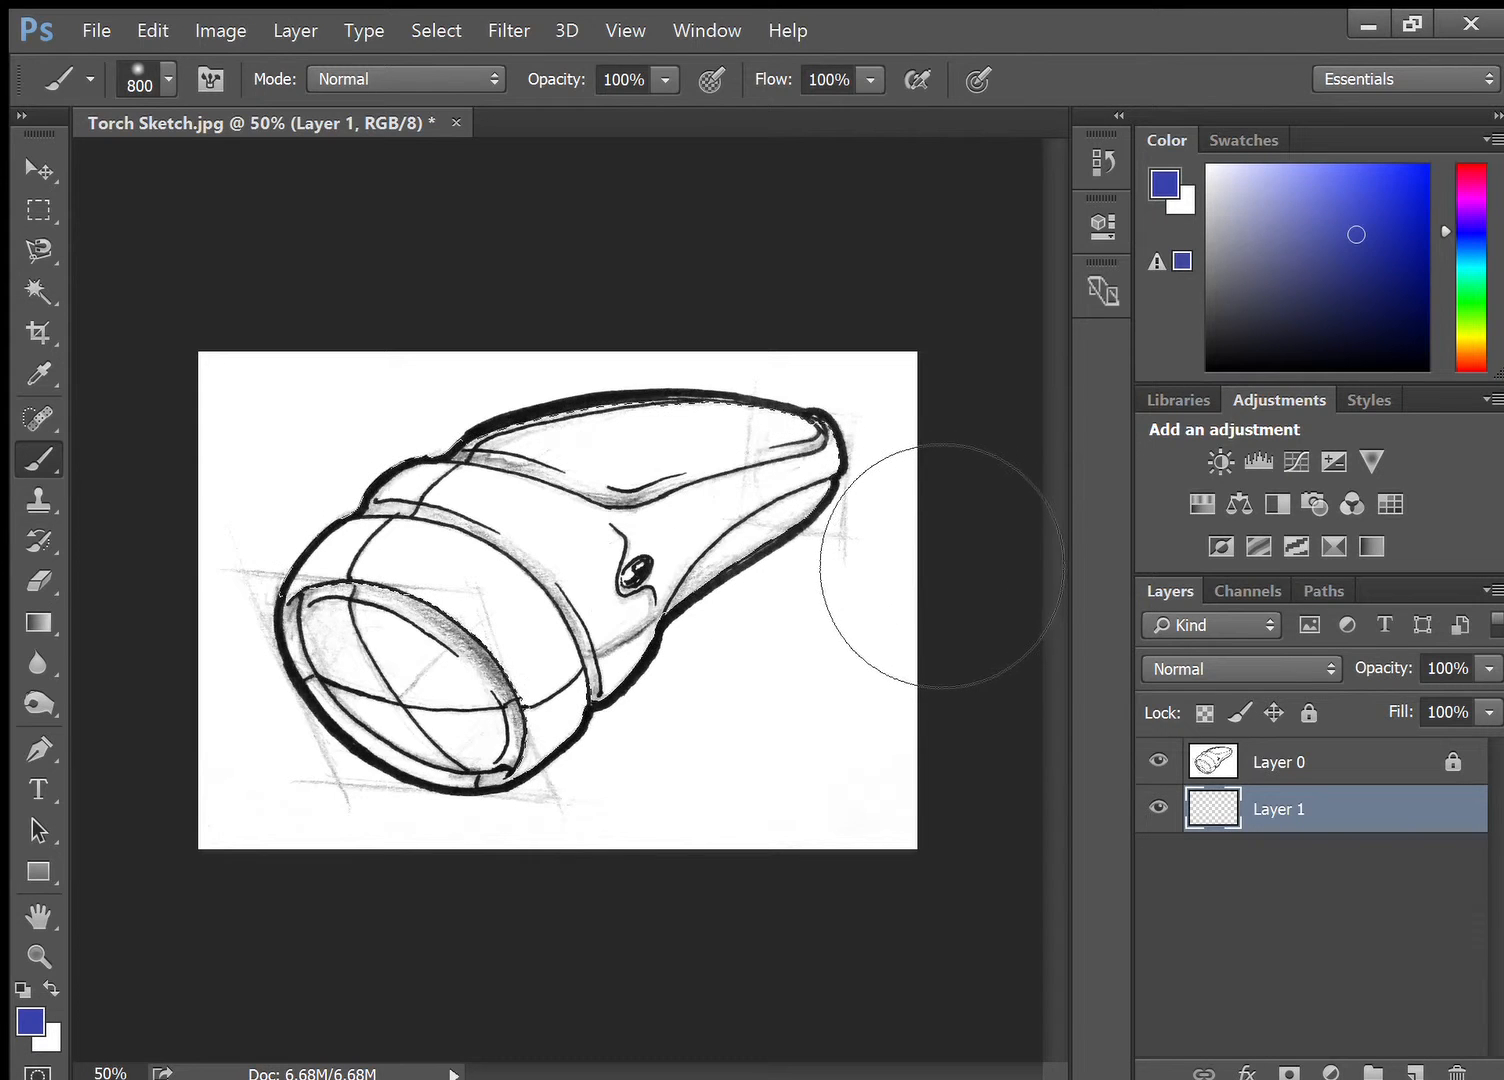
pyautogui.moveTo(943, 554)
pyautogui.mouseDown()
pyautogui.moveTo(789, 577)
pyautogui.moveTo(446, 690)
pyautogui.moveTo(537, 755)
pyautogui.mouseUp()
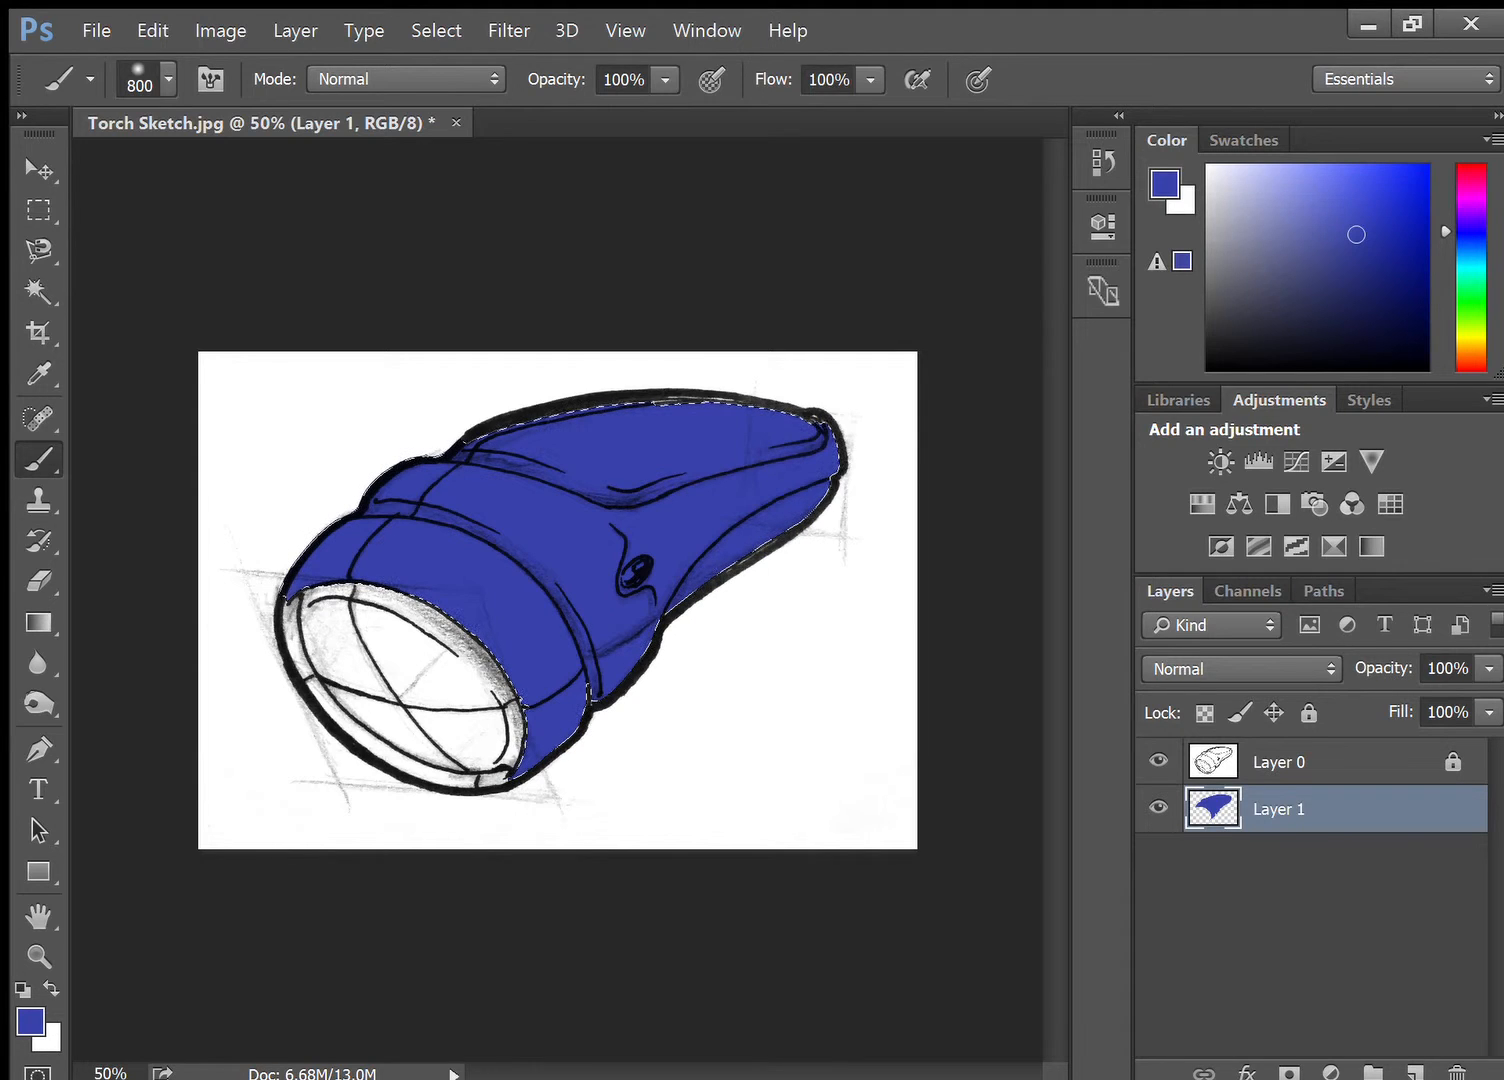
# Step: Shade the underside of the torch body with progressively darker blues using a 250 px brush
pyautogui.click(1366, 266)
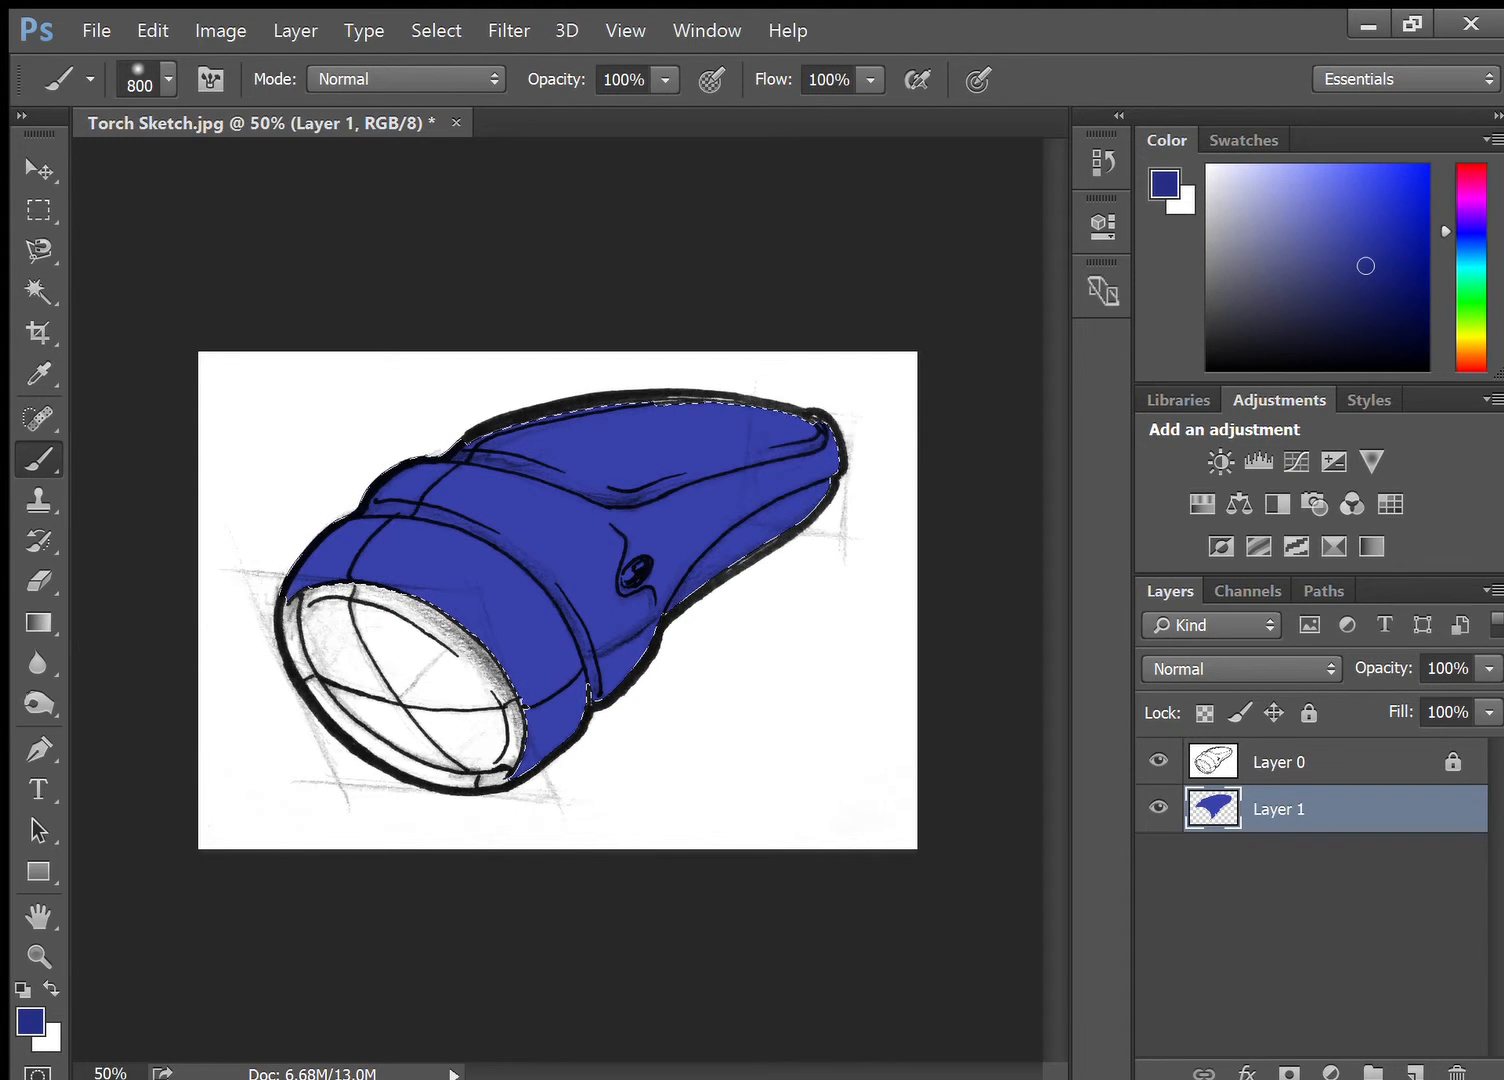
pyautogui.press('[')
pyautogui.press('[')
pyautogui.press('[')
pyautogui.press('[')
pyautogui.press('[')
pyautogui.press('[')
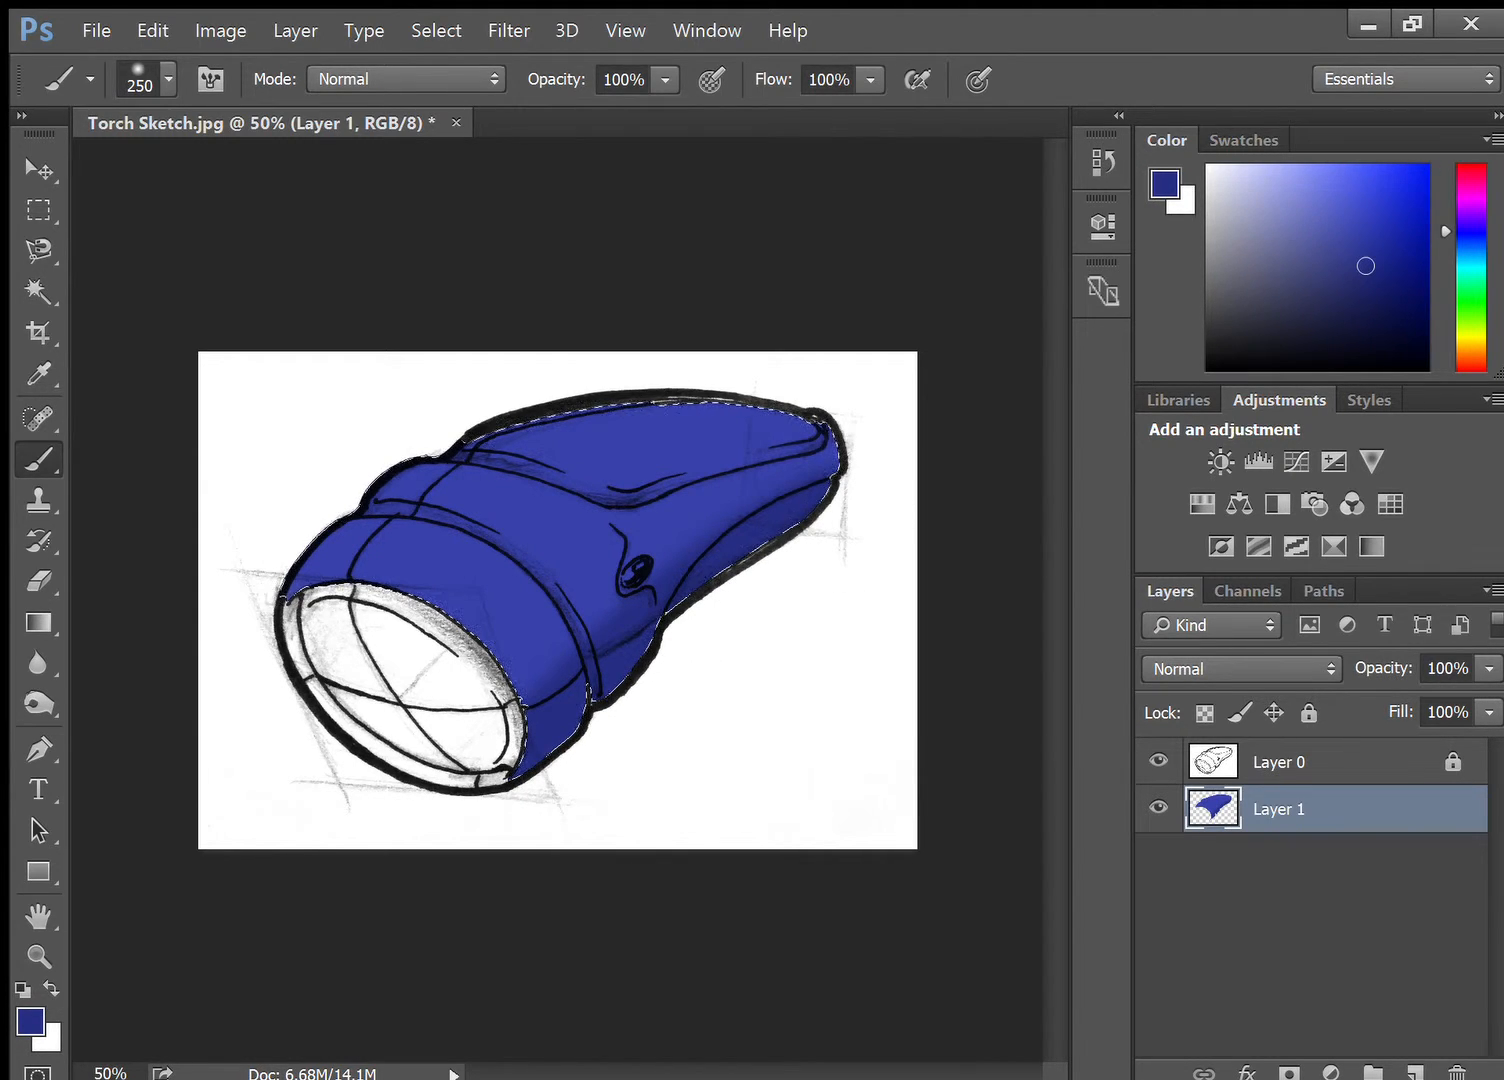
pyautogui.click(1366, 296)
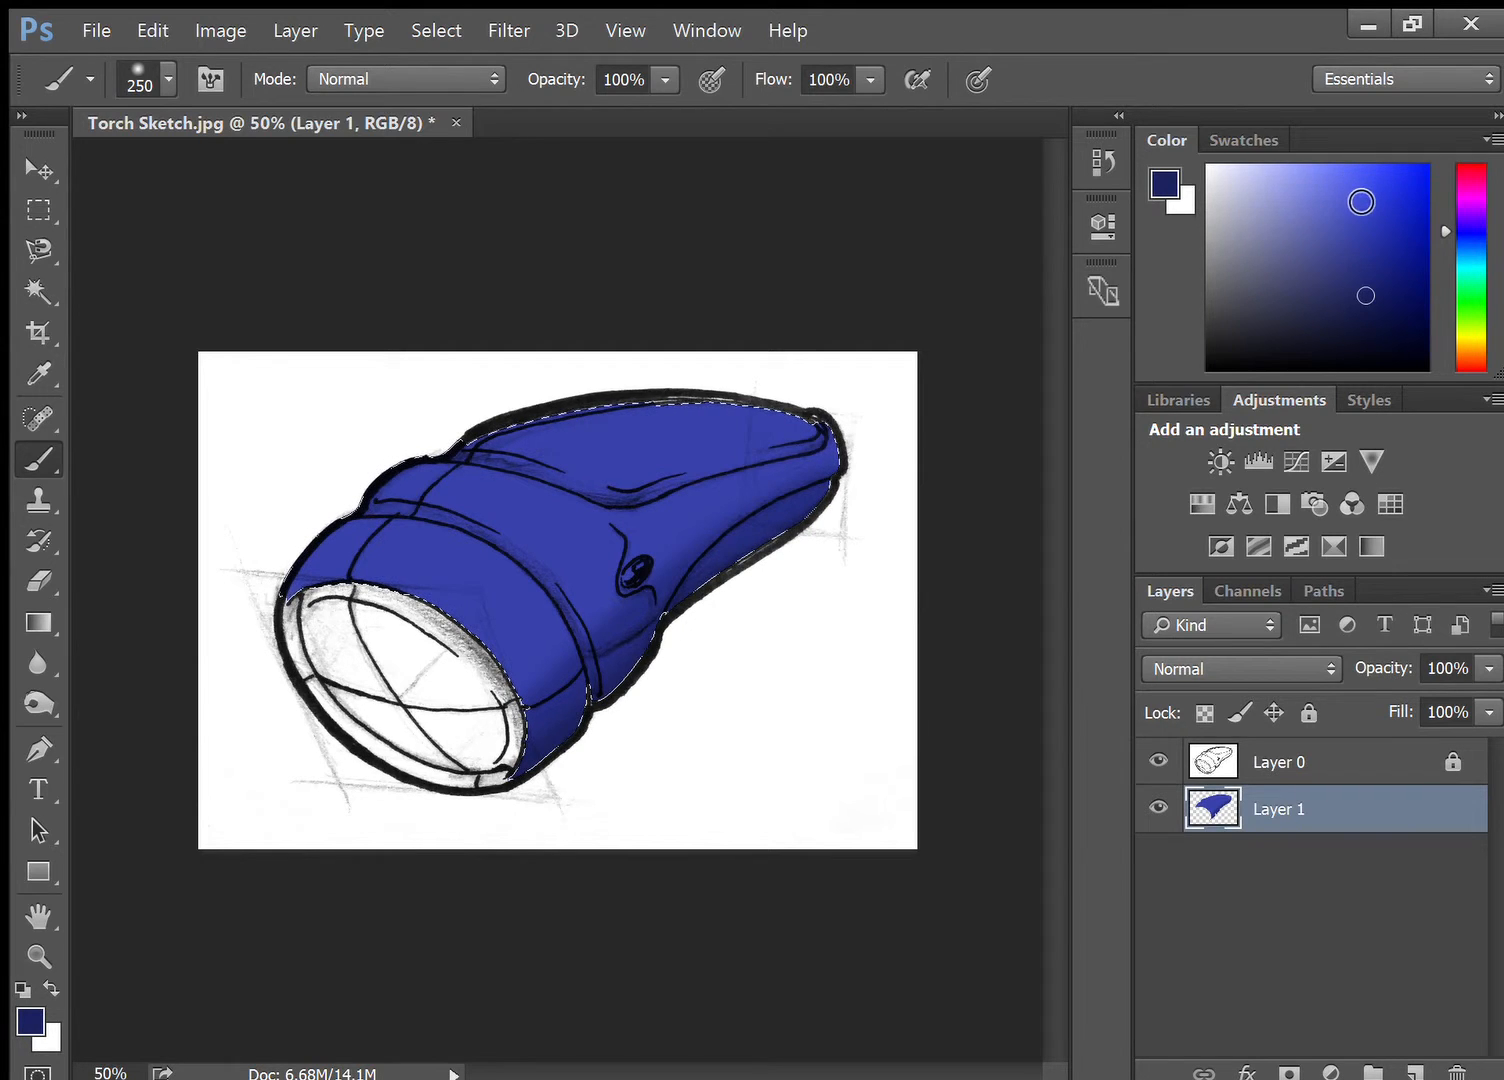
# Step: Brush a lighter blue over the upper surfaces of the torch's handle and head
pyautogui.click(1356, 204)
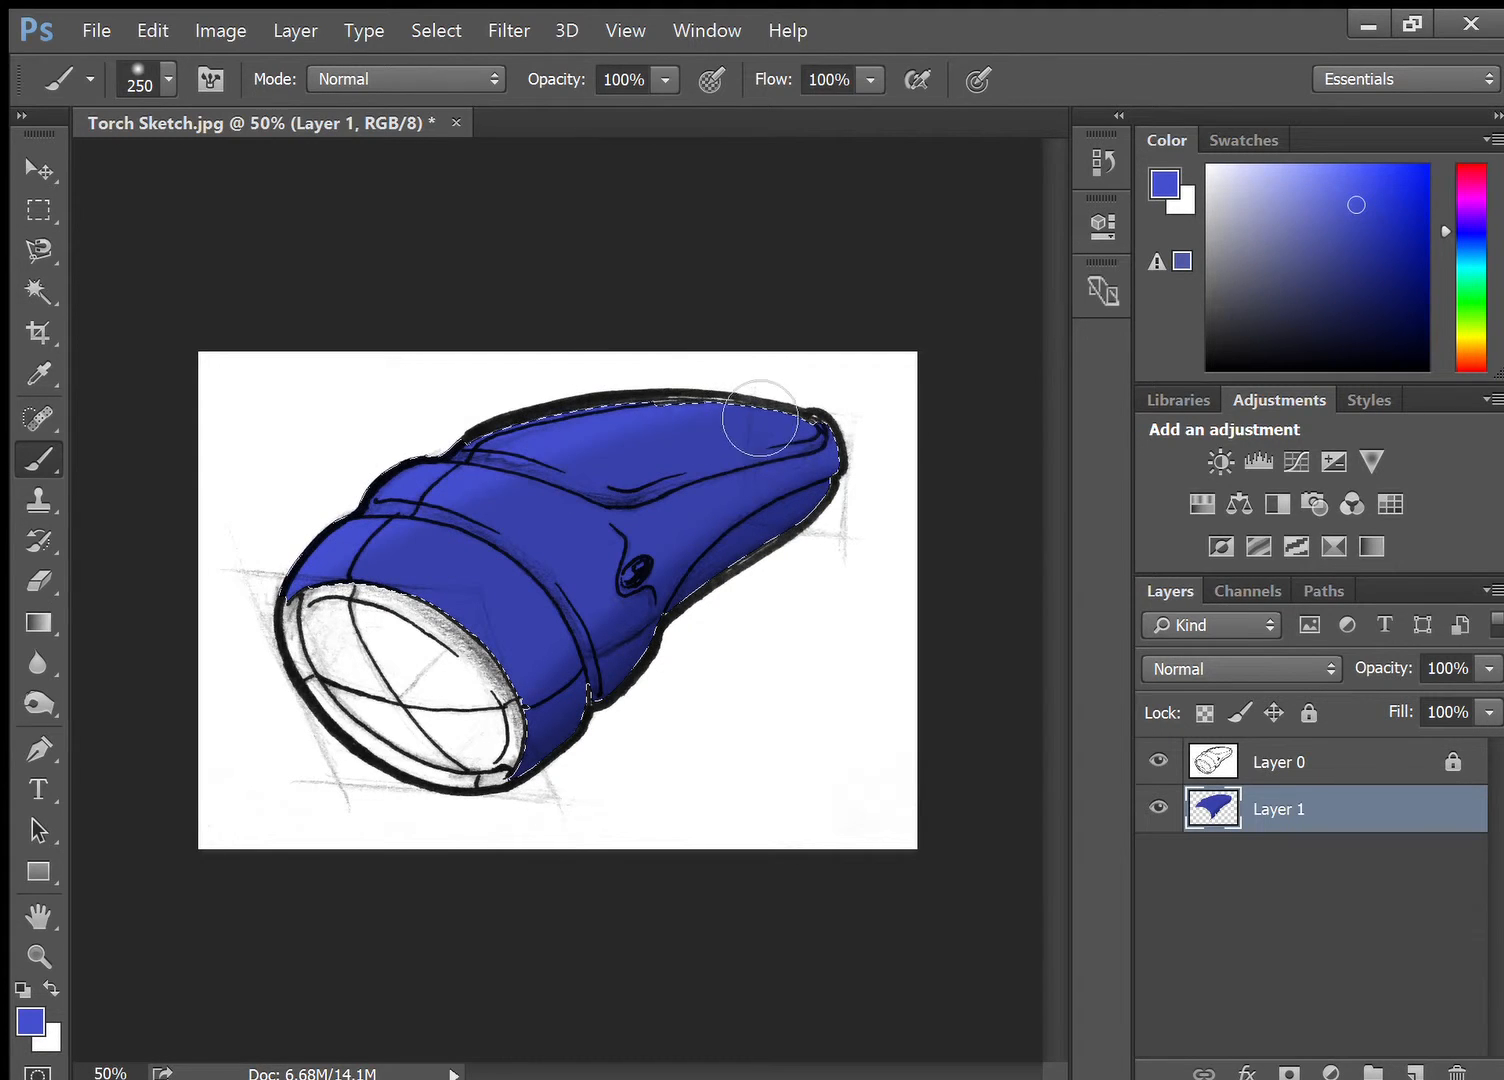
pyautogui.moveTo(760, 418)
pyautogui.mouseDown()
pyautogui.moveTo(329, 611)
pyautogui.moveTo(648, 413)
pyautogui.moveTo(323, 644)
pyautogui.moveTo(836, 394)
pyautogui.moveTo(420, 527)
pyautogui.moveTo(562, 500)
pyautogui.mouseUp()
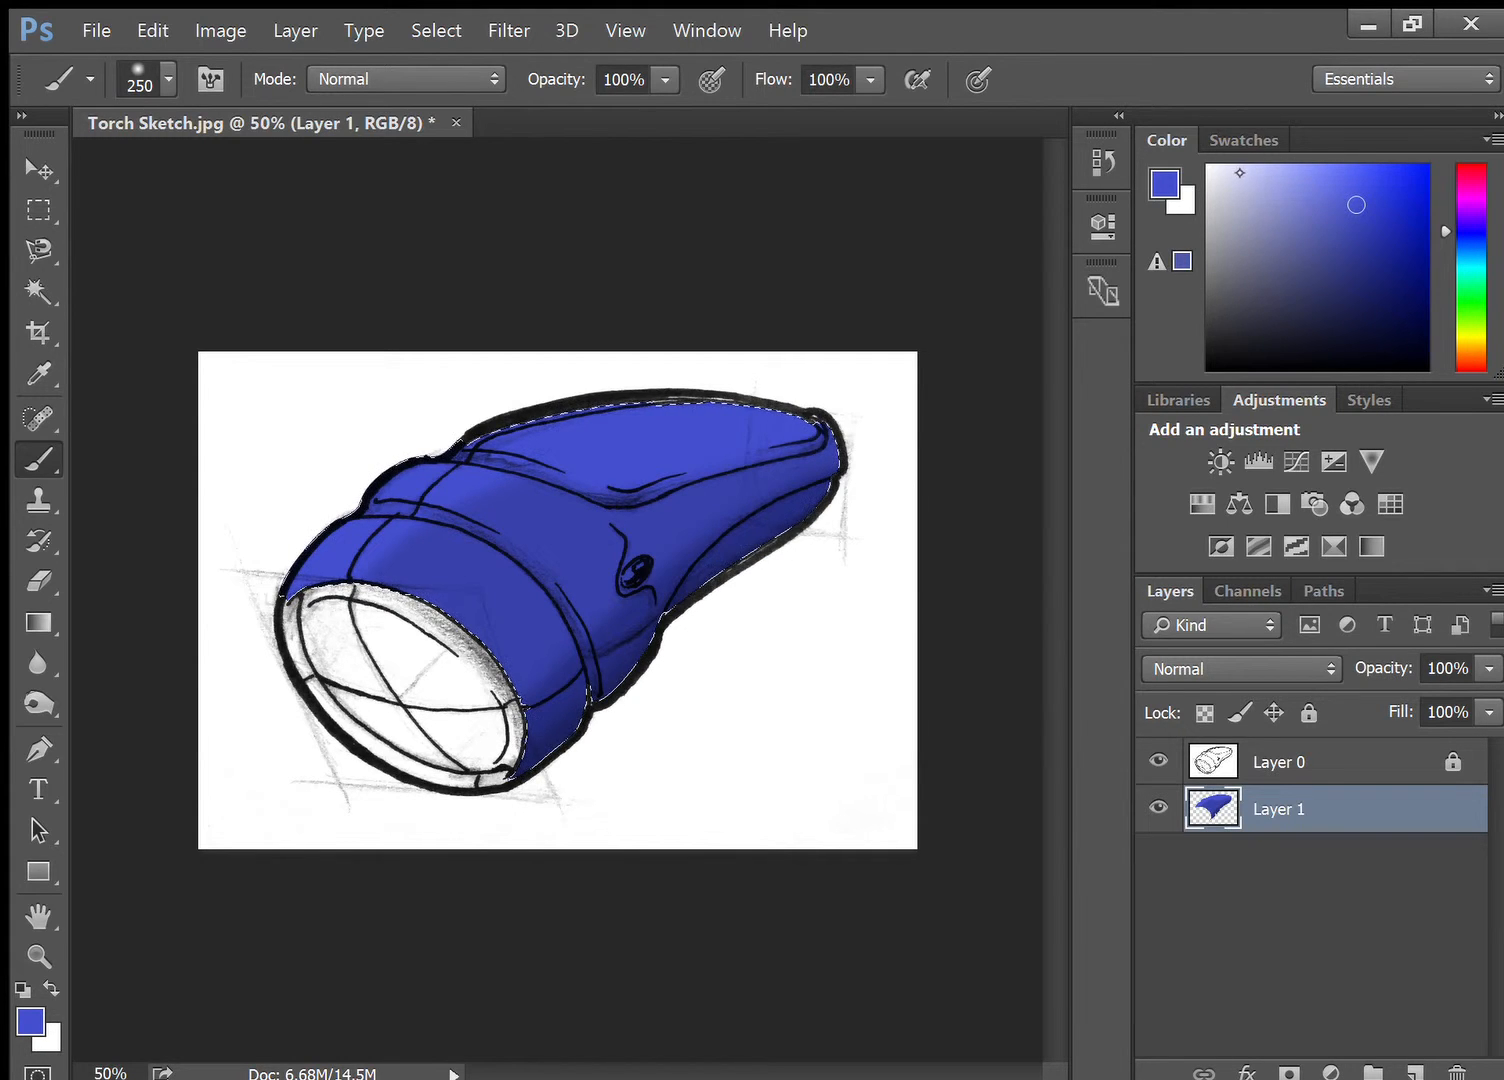
# Step: Paint a thin pale lavender highlight streak along the torch body with a 35 px brush, and clear the selection
pyautogui.click(1239, 189)
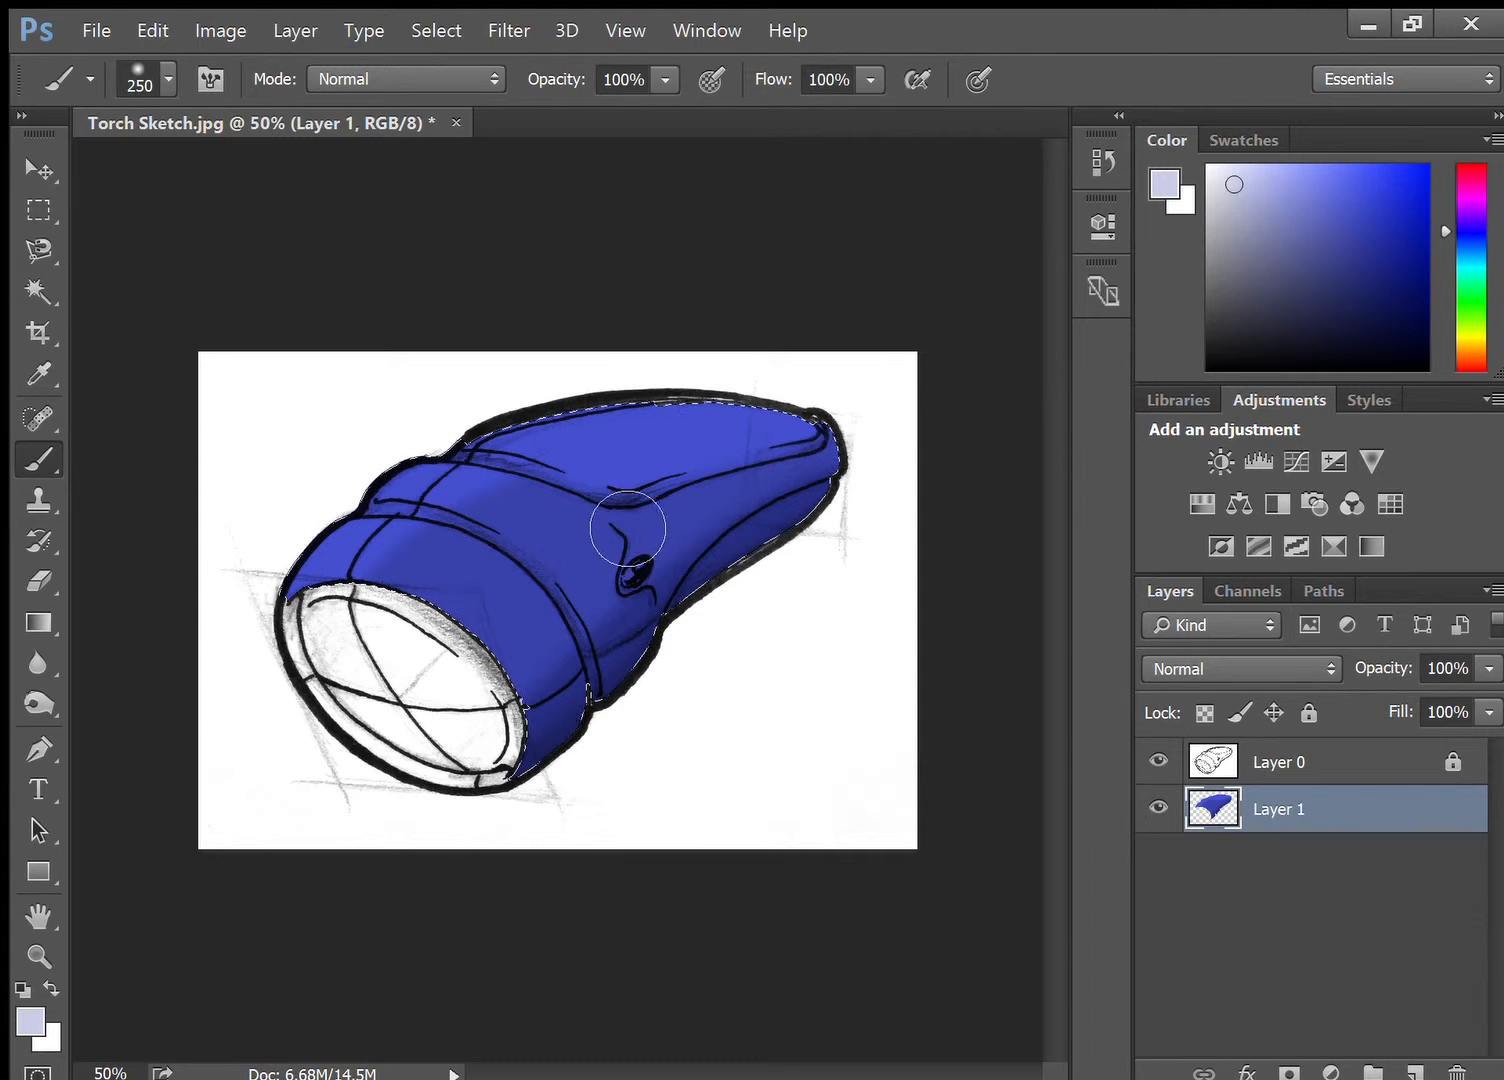
pyautogui.press('[')
pyautogui.press('[')
pyautogui.press('[')
pyautogui.press('[')
pyautogui.press('[')
pyautogui.press('[')
pyautogui.press('[')
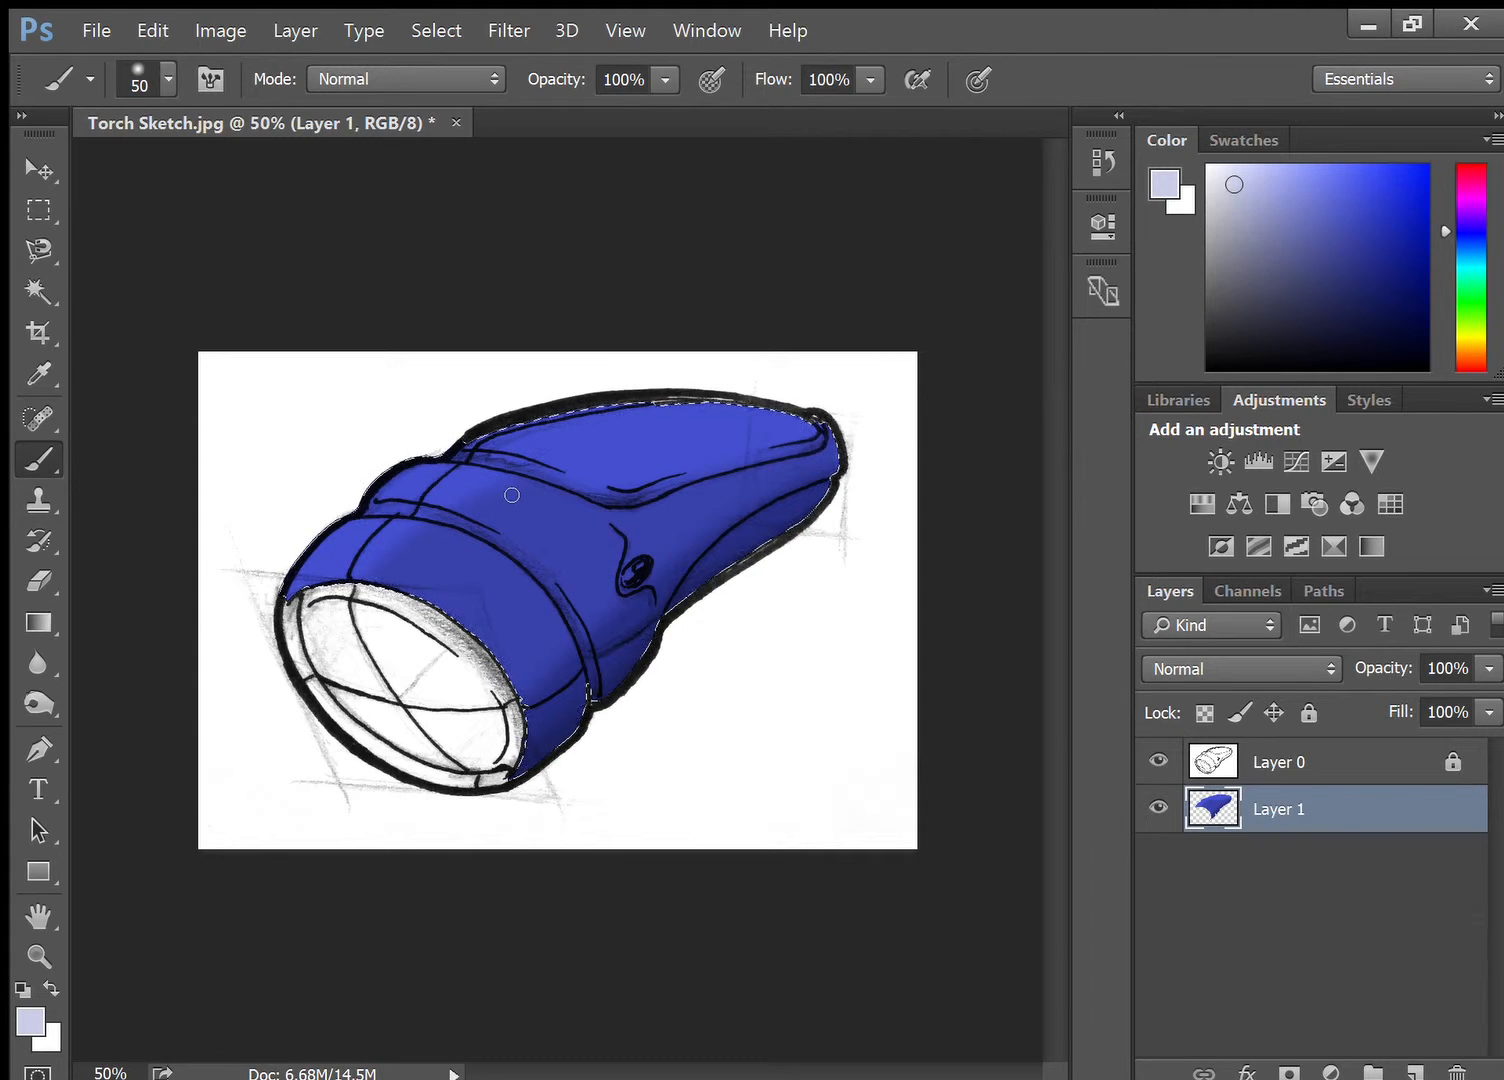
pyautogui.press('[')
pyautogui.press('[')
pyautogui.press('[')
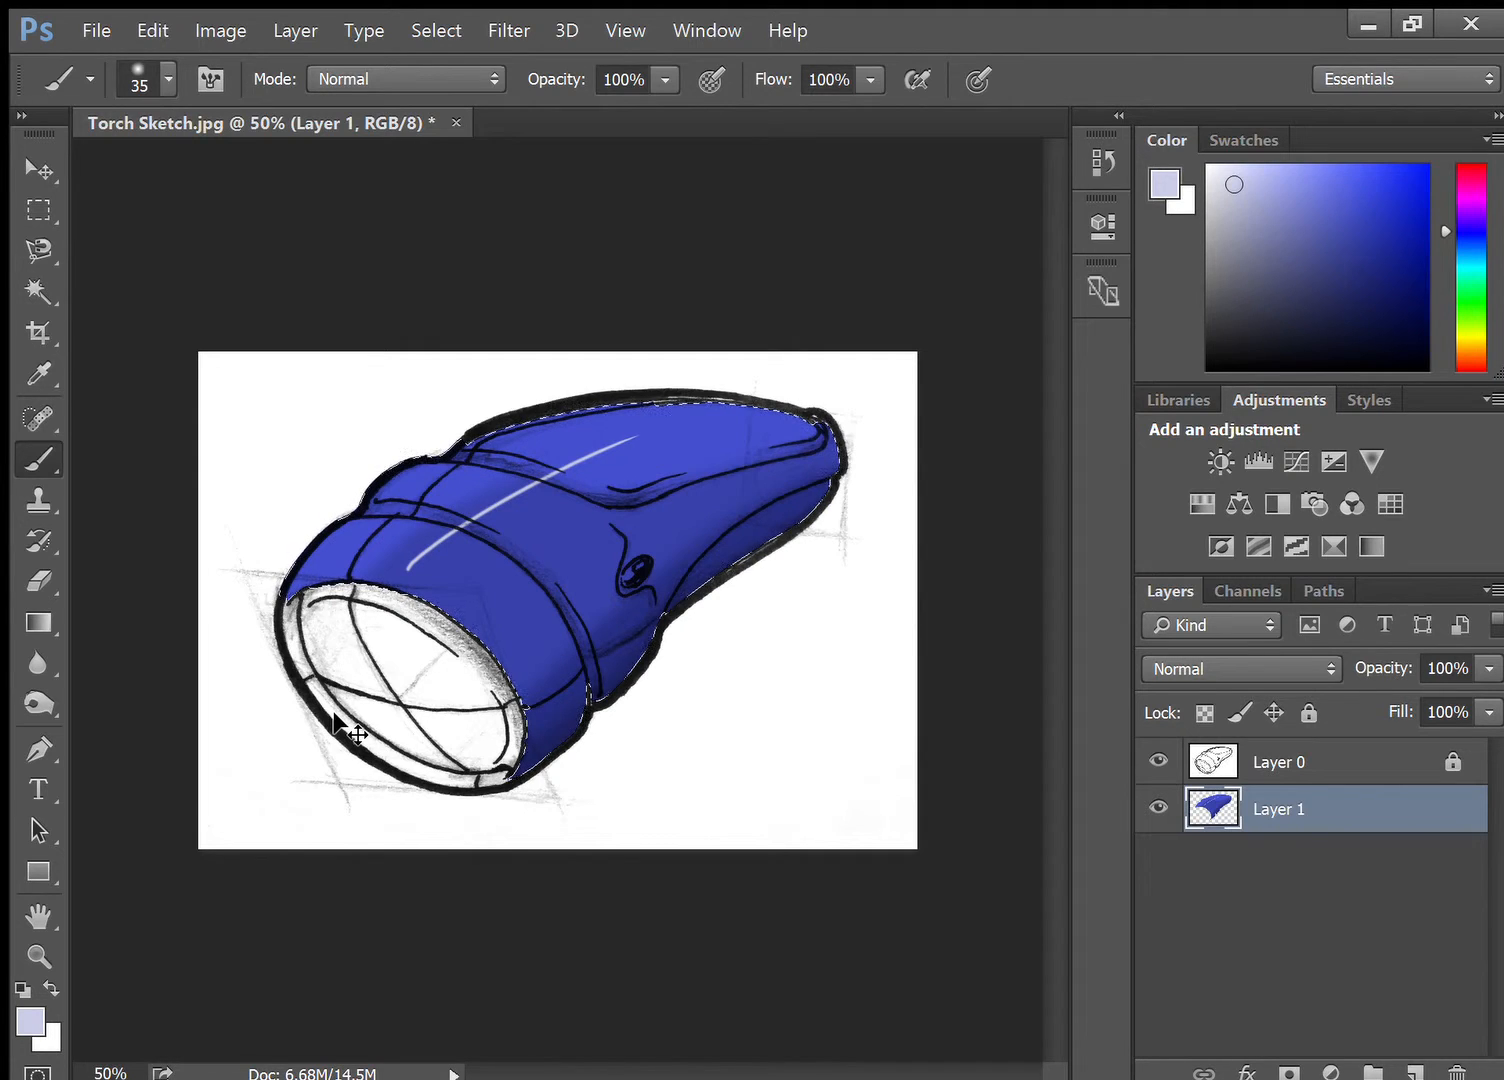
pyautogui.hotkey('ctrl', 'd')
# Step: Sample the body's medium blue and paint the unfilled outer and lower rim around the lens
pyautogui.scroll(6, 522, 603)
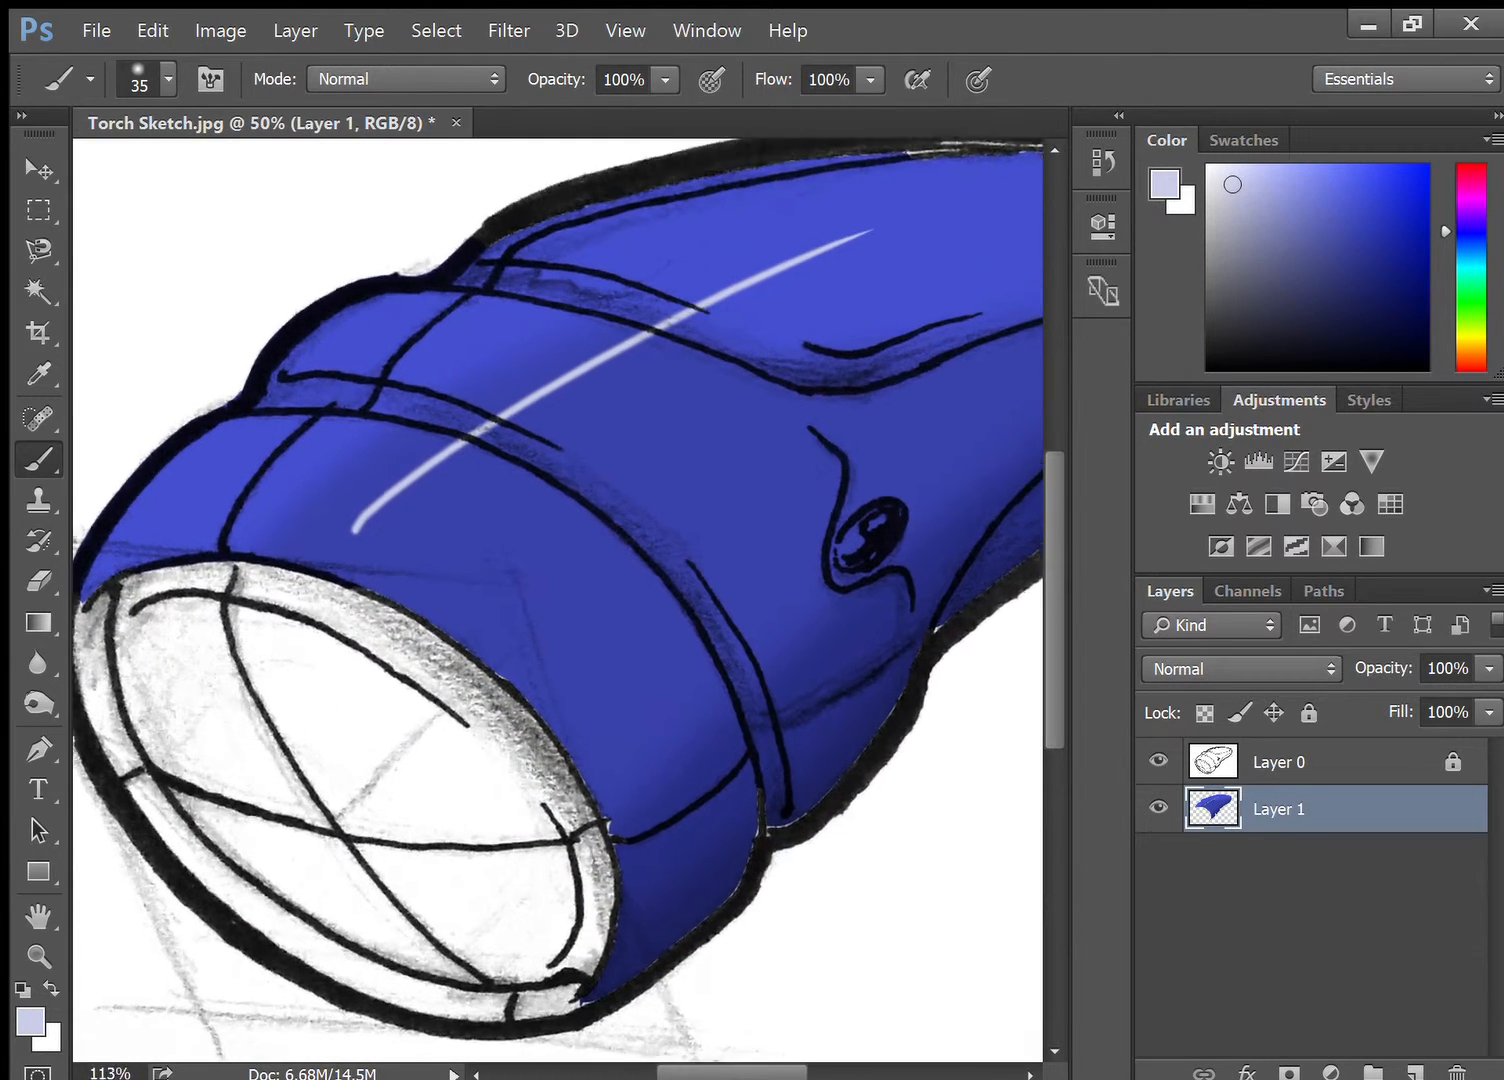
pyautogui.scroll(1, 558, 600)
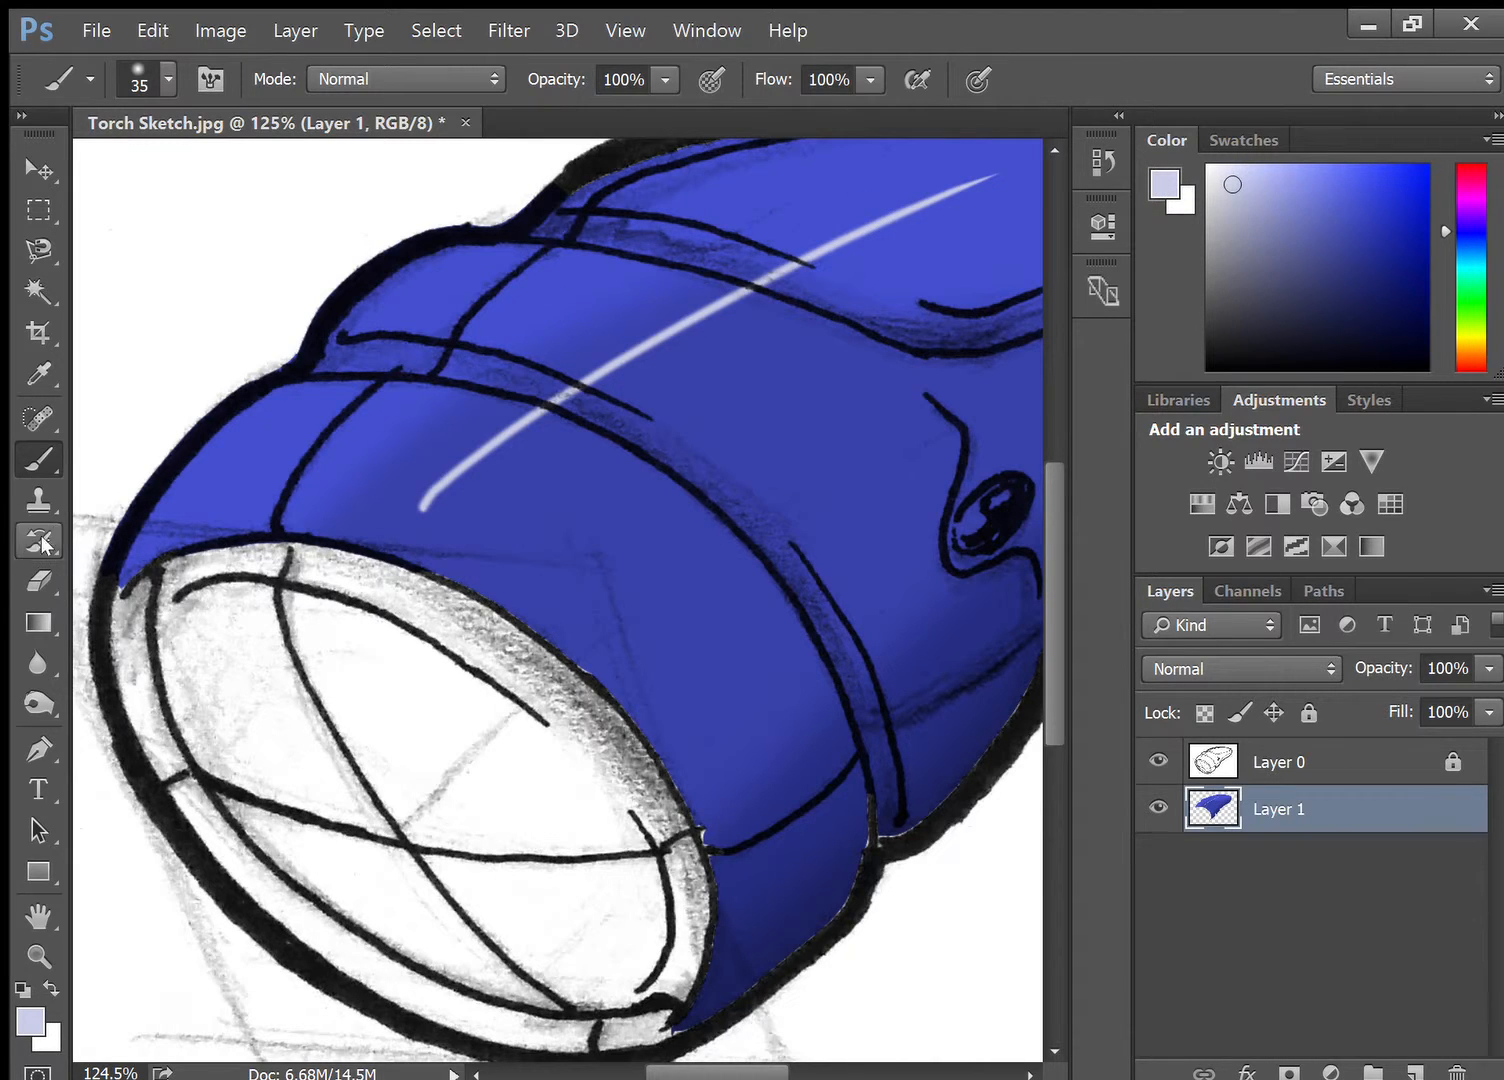
pyautogui.click(40, 375)
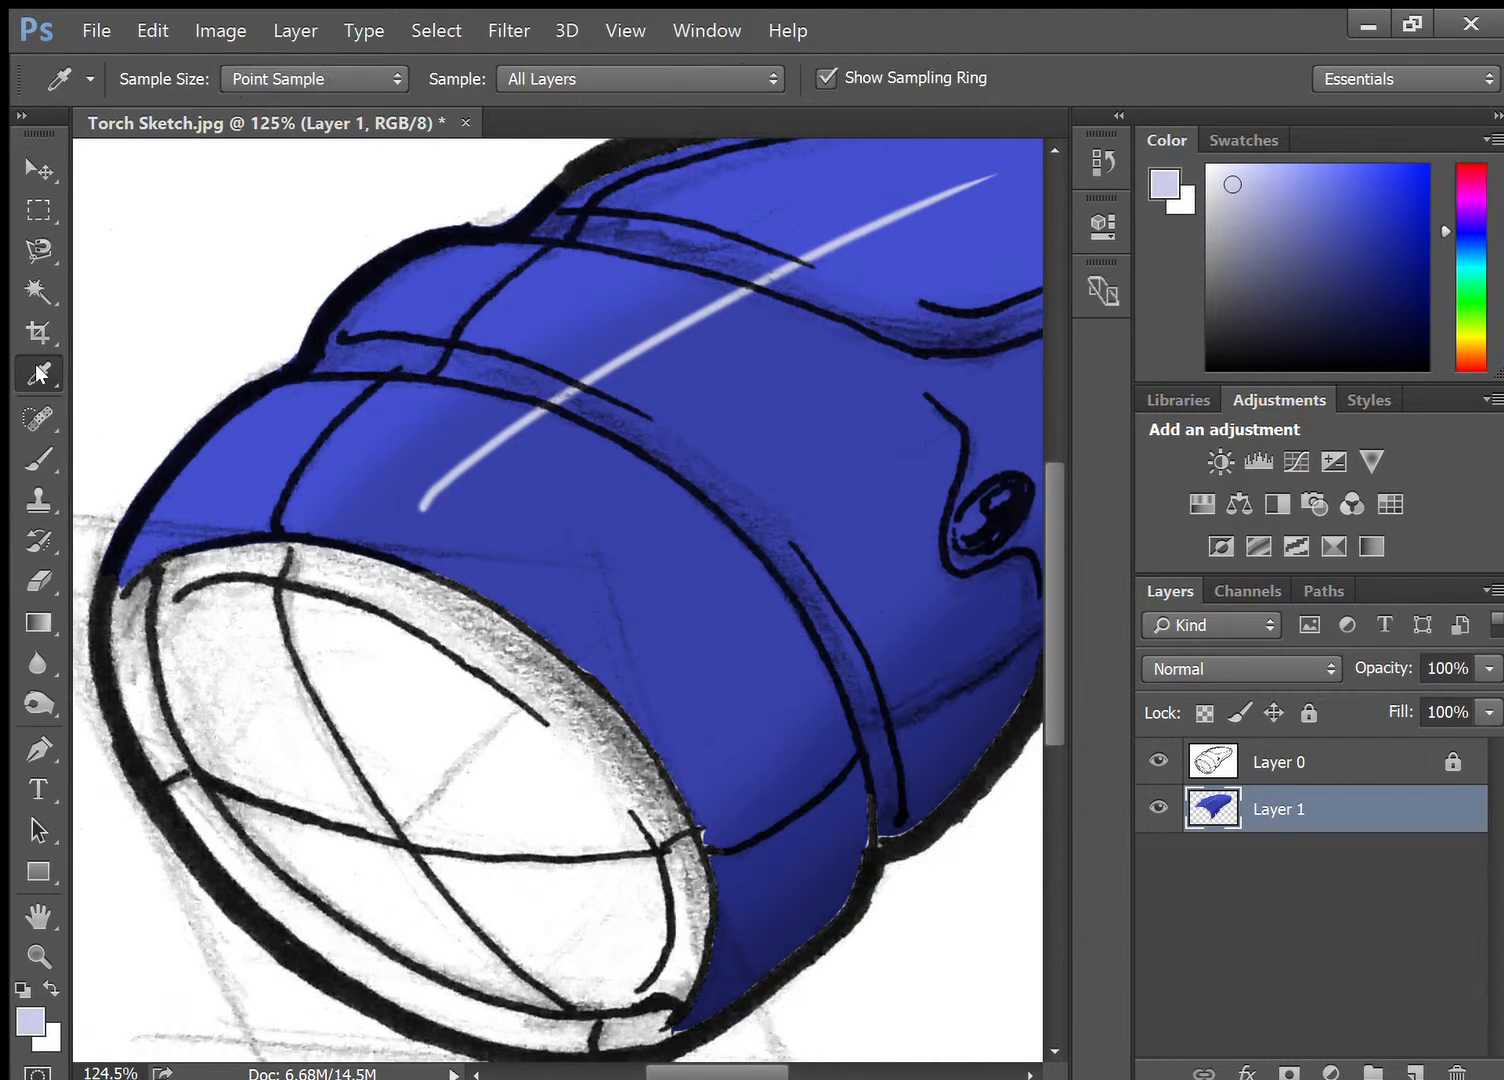
pyautogui.click(673, 588)
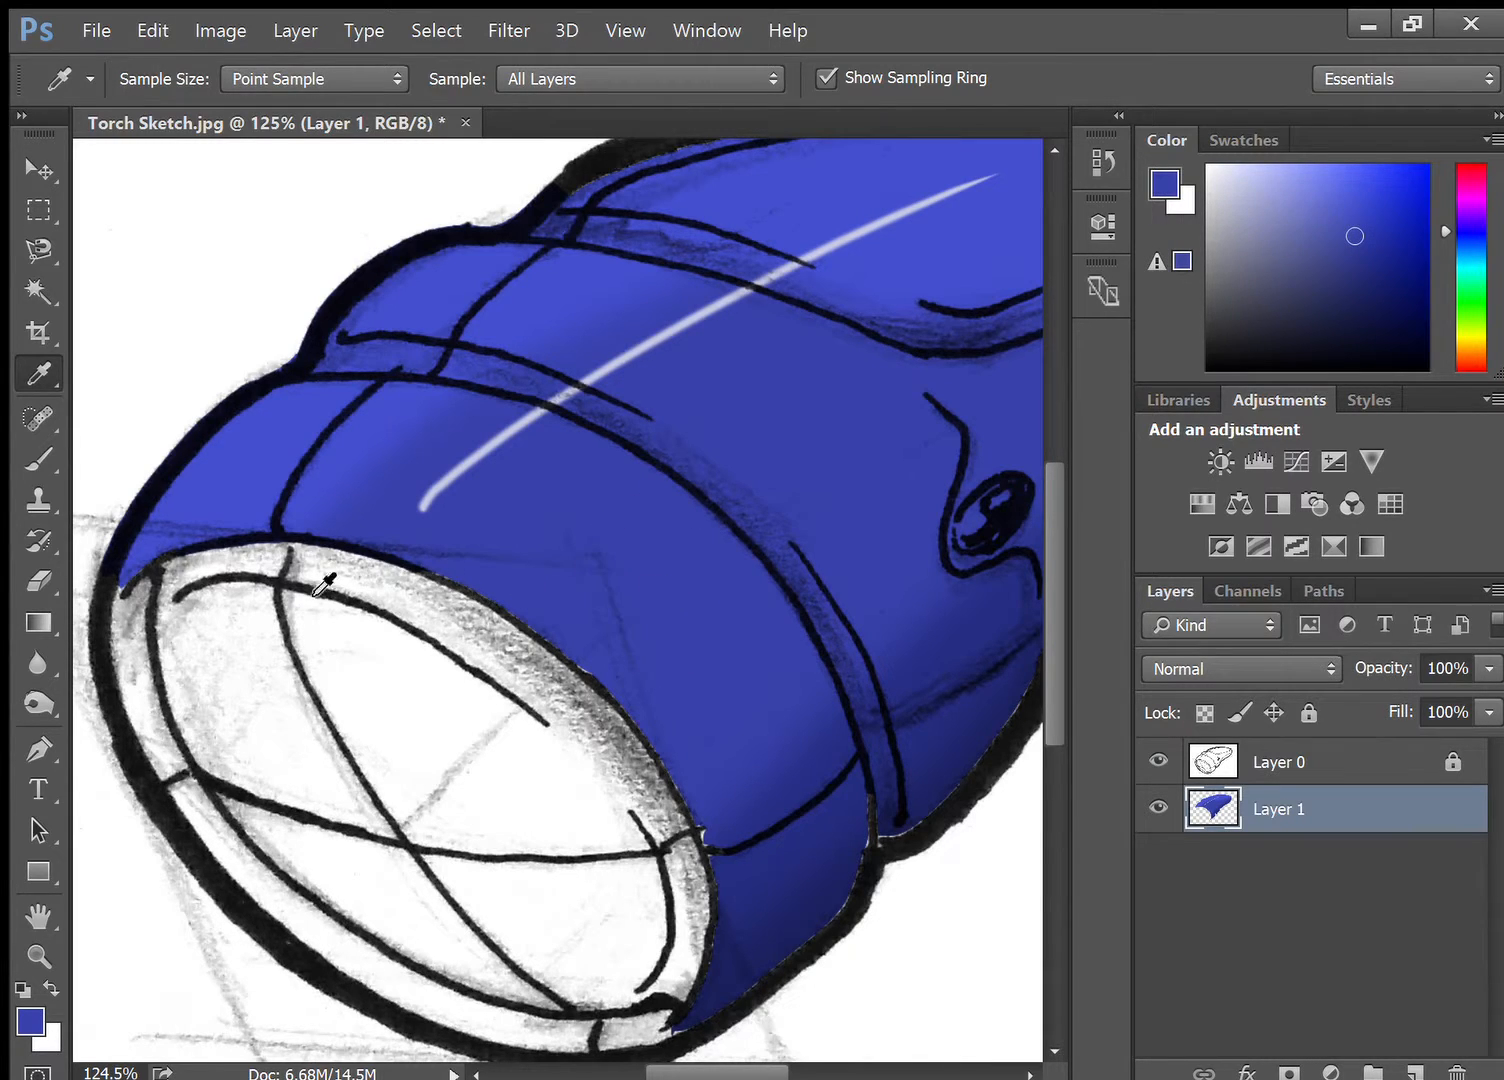
pyautogui.click(39, 460)
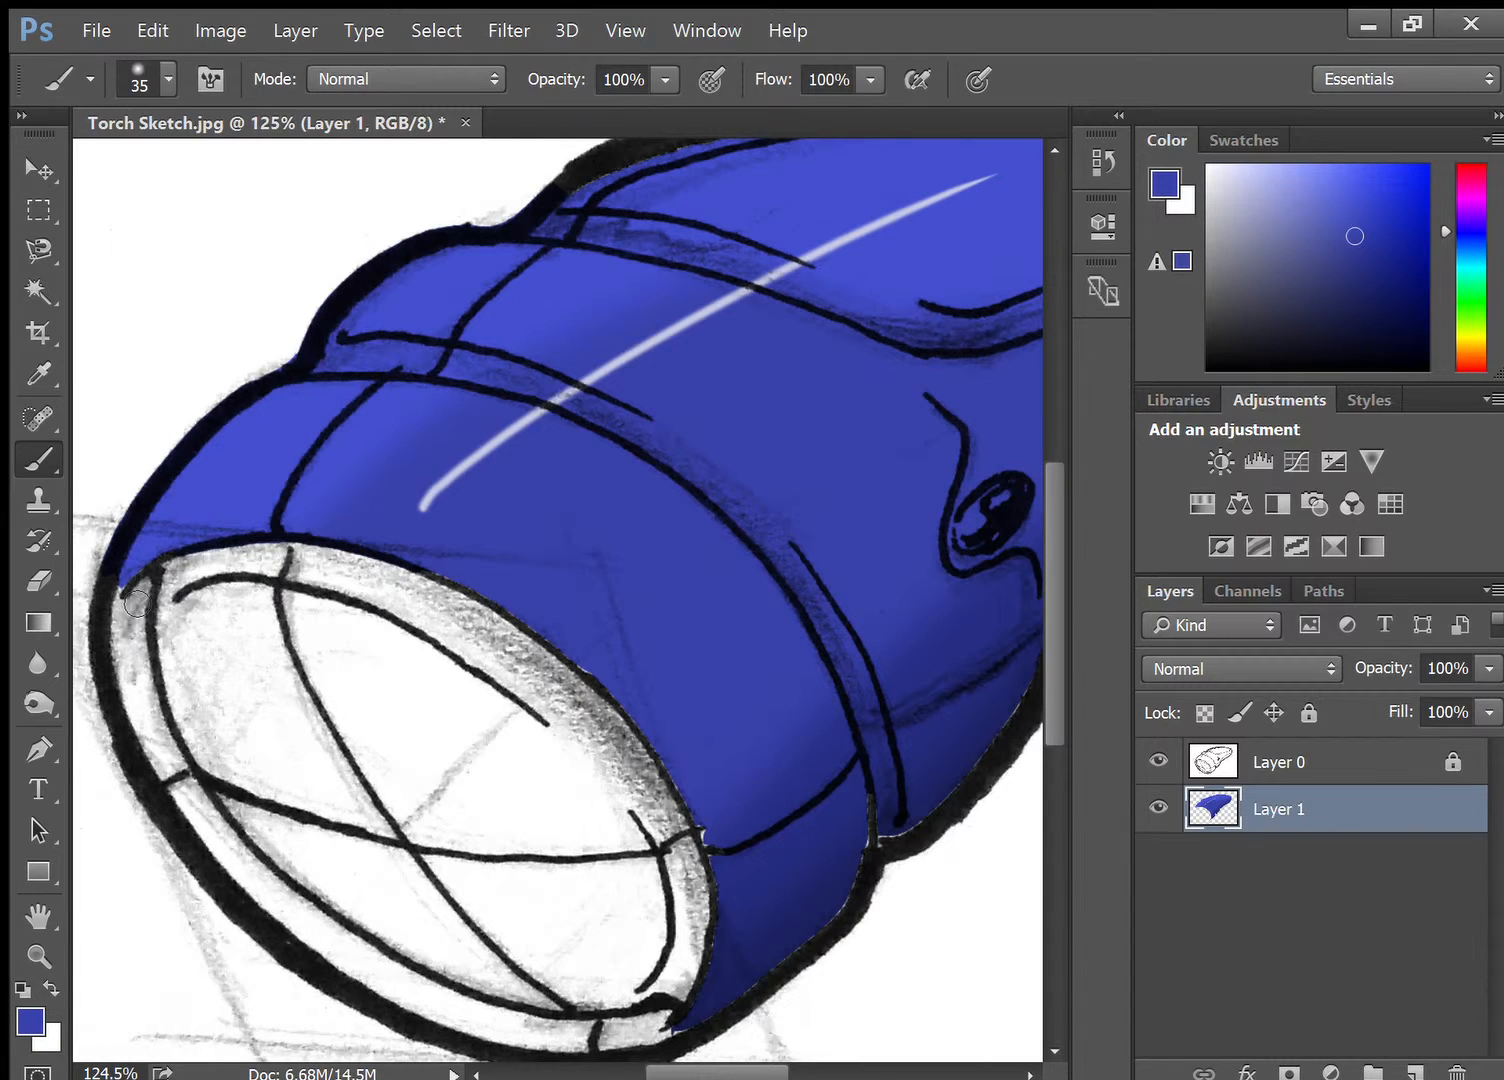
pyautogui.moveTo(137, 602)
pyautogui.mouseDown()
pyautogui.moveTo(137, 723)
pyautogui.moveTo(155, 591)
pyautogui.moveTo(150, 745)
pyautogui.moveTo(126, 656)
pyautogui.moveTo(178, 808)
pyautogui.moveTo(168, 796)
pyautogui.moveTo(138, 681)
pyautogui.moveTo(265, 913)
pyautogui.moveTo(326, 960)
pyautogui.moveTo(201, 808)
pyautogui.moveTo(361, 976)
pyautogui.moveTo(397, 985)
pyautogui.moveTo(322, 939)
pyautogui.moveTo(337, 962)
pyautogui.moveTo(481, 1043)
pyautogui.moveTo(409, 1012)
pyautogui.moveTo(590, 1056)
pyautogui.moveTo(684, 1012)
pyautogui.moveTo(582, 1036)
pyautogui.moveTo(480, 1024)
pyautogui.moveTo(284, 897)
pyautogui.moveTo(487, 1009)
pyautogui.moveTo(450, 993)
pyautogui.moveTo(576, 1030)
pyautogui.moveTo(445, 1023)
pyautogui.moveTo(646, 1053)
pyautogui.moveTo(609, 1053)
pyautogui.moveTo(695, 1028)
pyautogui.moveTo(478, 1040)
pyautogui.mouseUp()
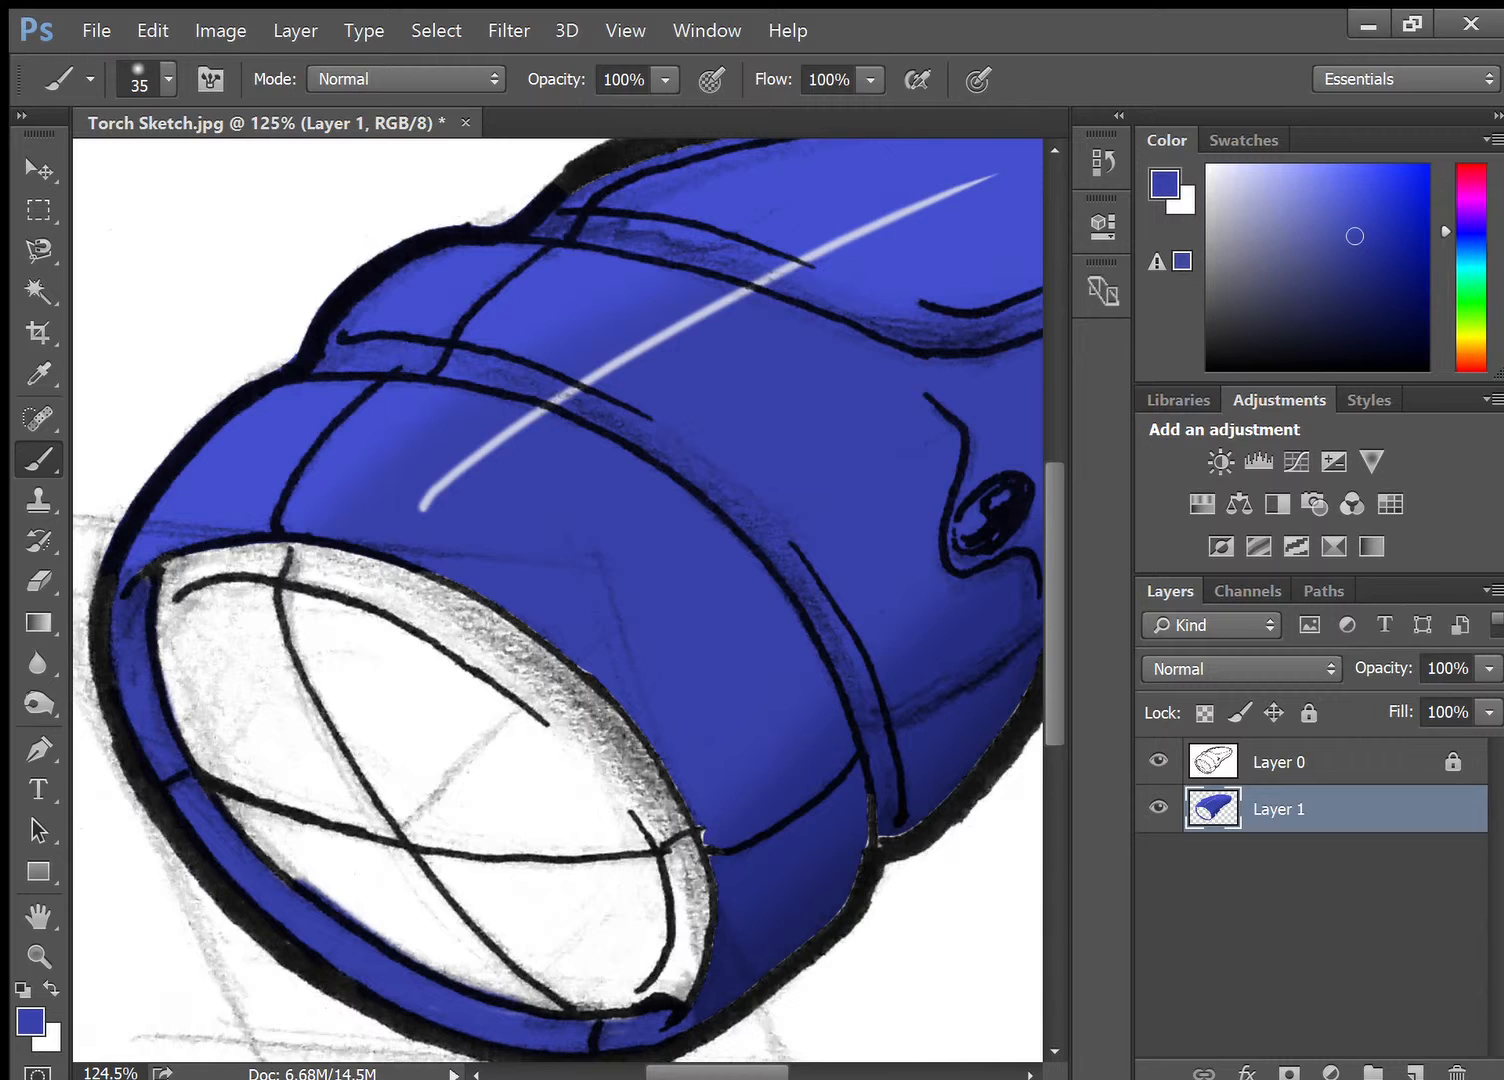
pyautogui.moveTo(593, 1040); pyautogui.dragTo(622, 1022)
# Step: Sample the handle's lighter blue and paint over the white gaps along its upper edge and tail end with a 35 px brush
pyautogui.hotkey('ctrl', '0')
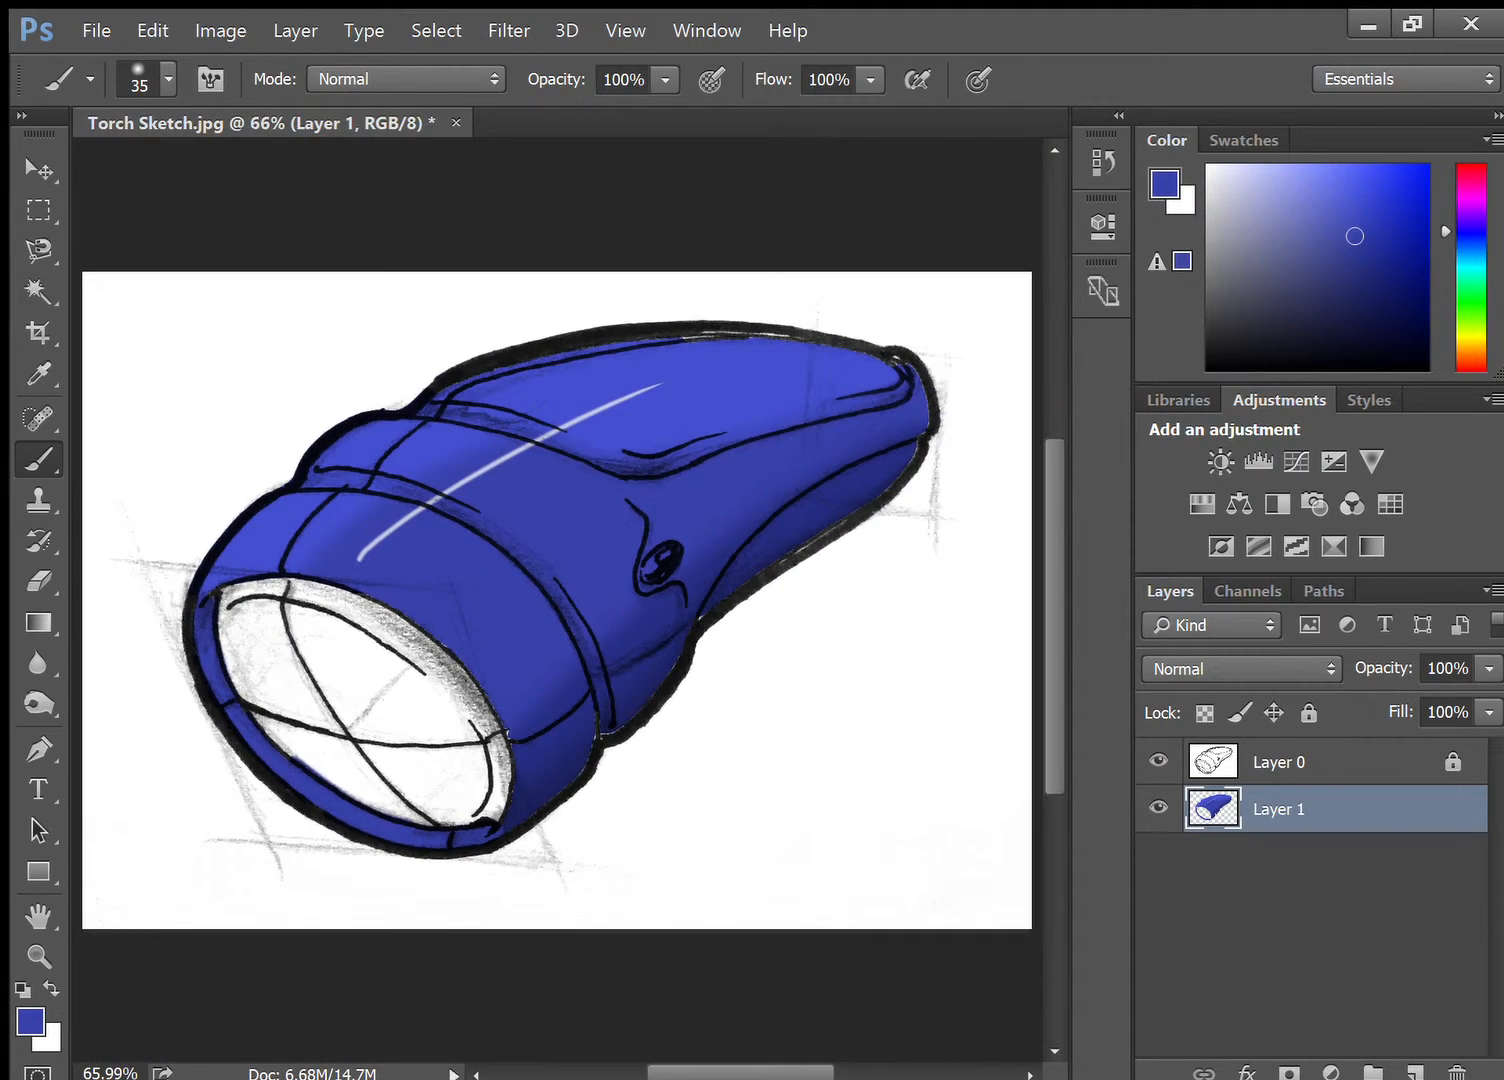
pyautogui.scroll(5, 575, 590)
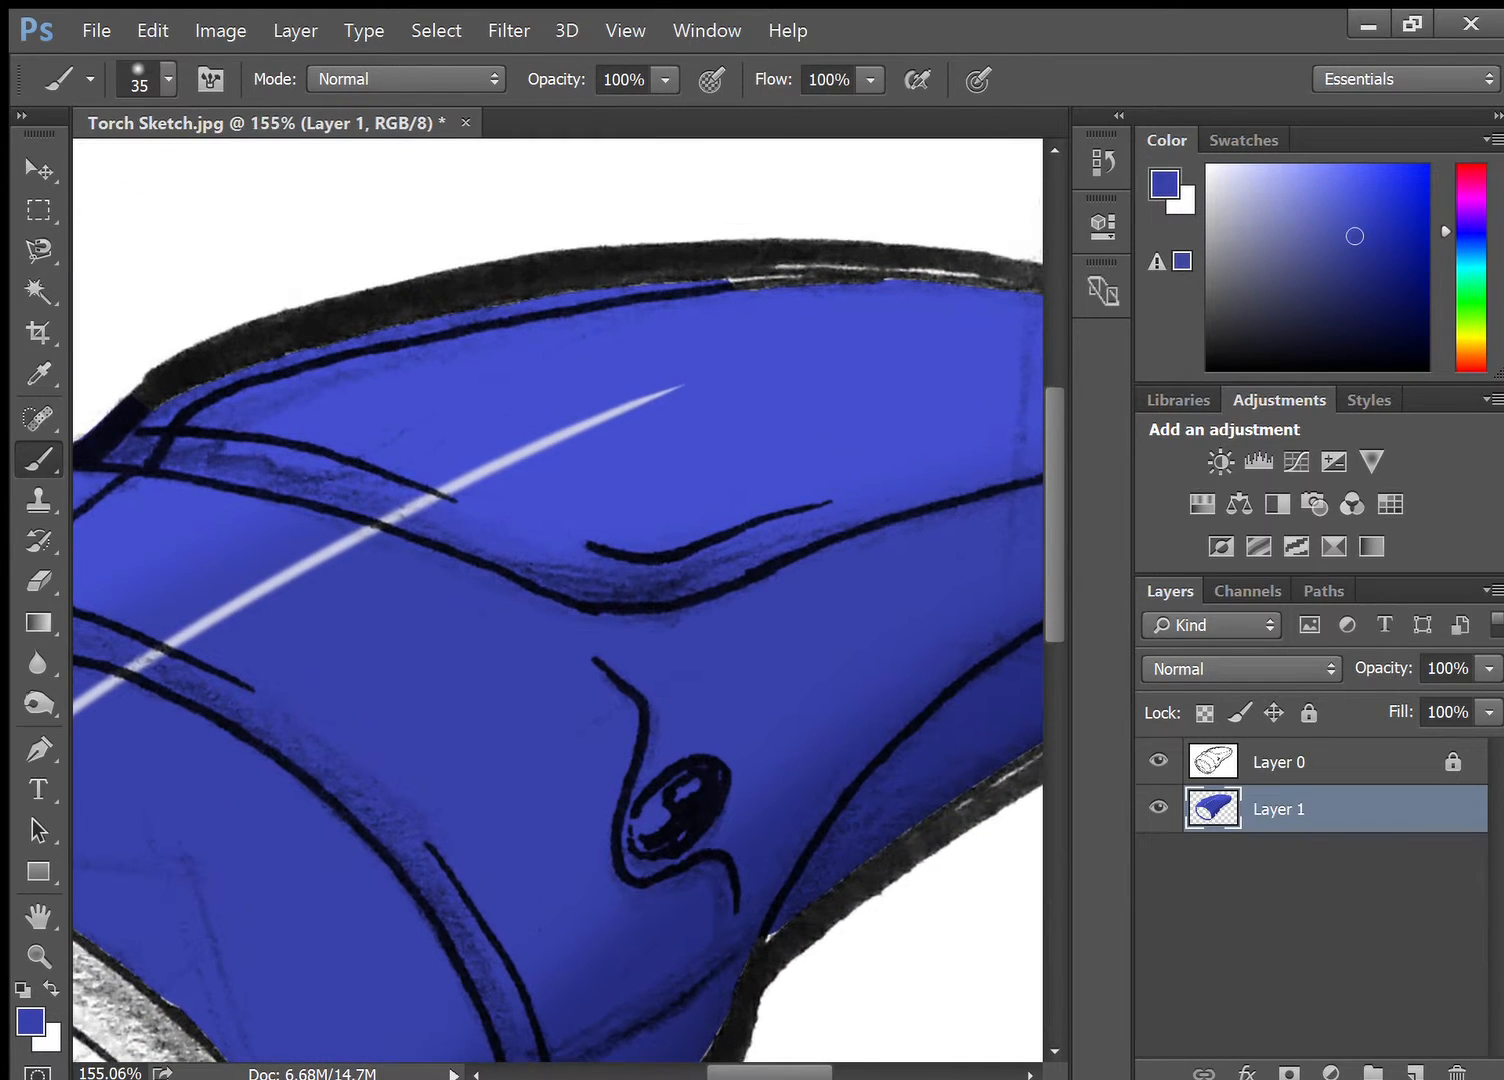
pyautogui.scroll(-3, 557, 600)
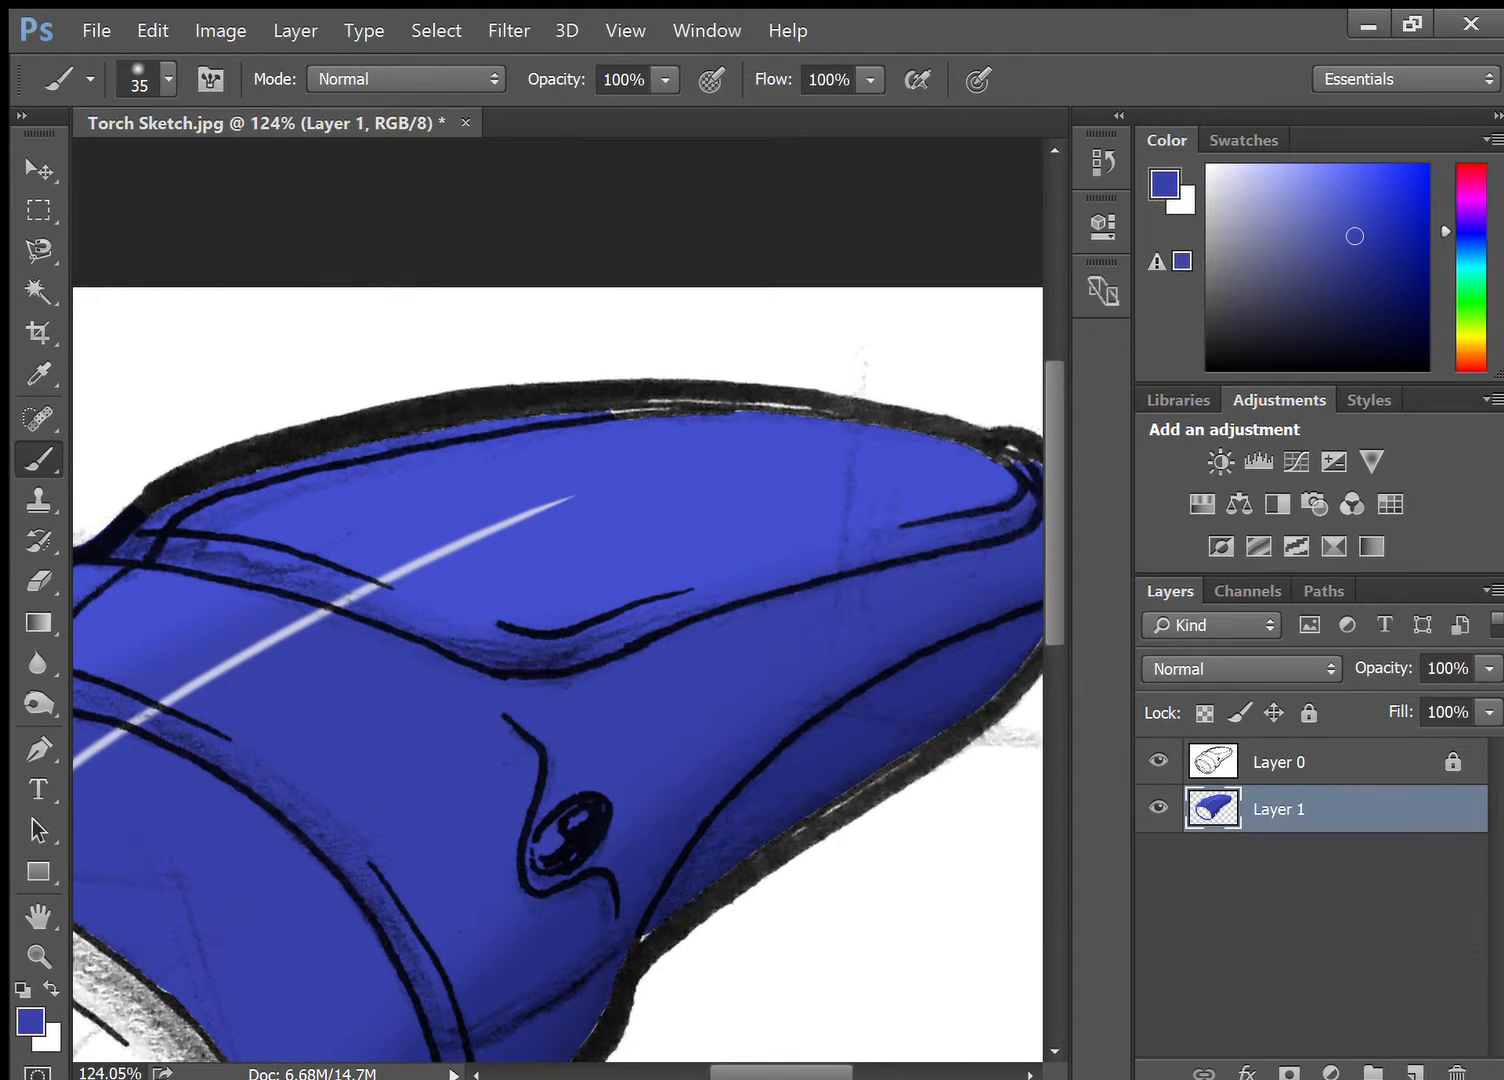
pyautogui.press('i')
pyautogui.click(663, 446)
pyautogui.press('b')
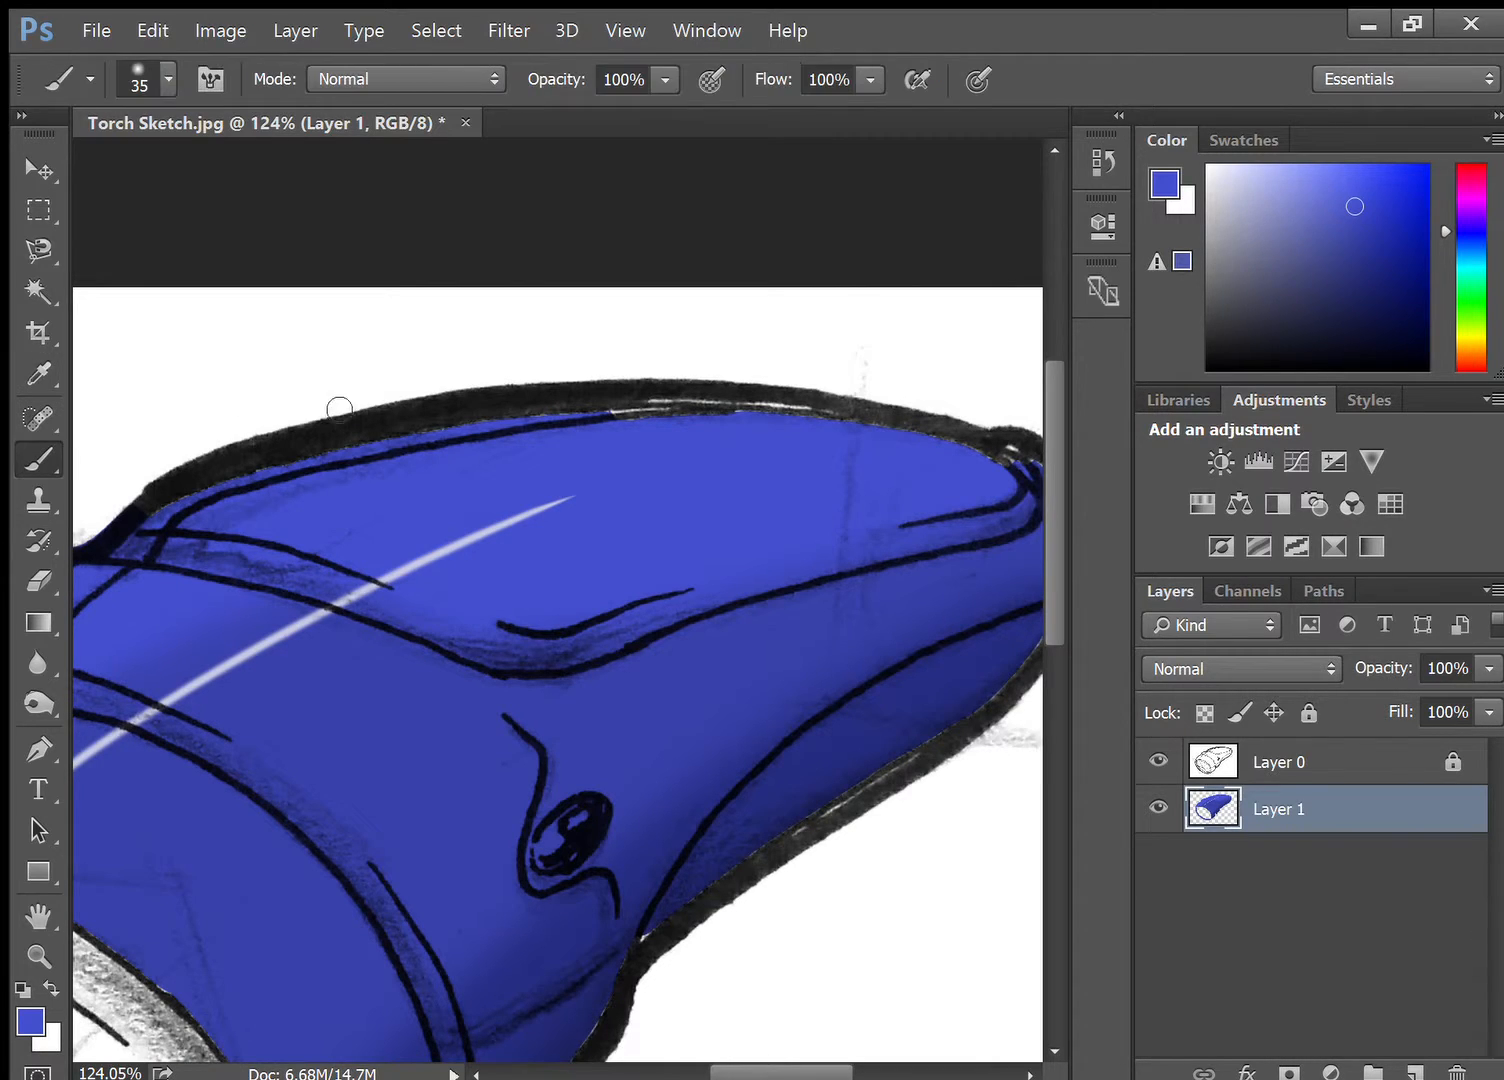
pyautogui.moveTo(608, 418)
pyautogui.mouseDown()
pyautogui.moveTo(775, 409)
pyautogui.moveTo(547, 416)
pyautogui.moveTo(565, 409)
pyautogui.mouseUp()
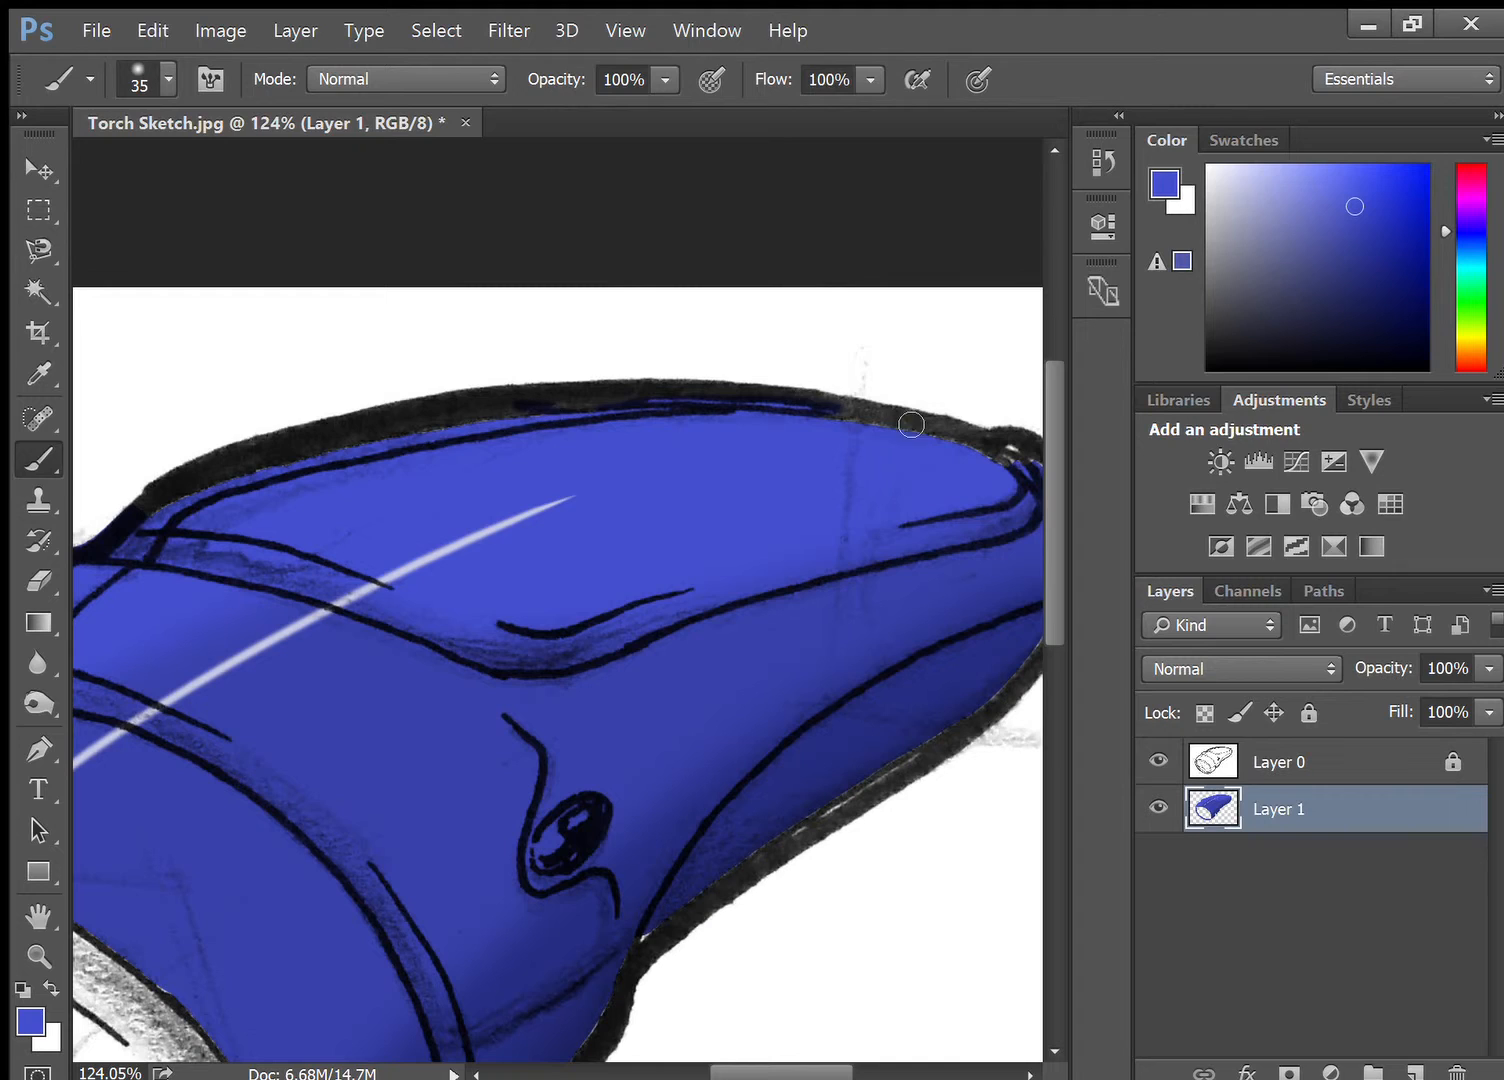
pyautogui.moveTo(976, 444)
pyautogui.mouseDown()
pyautogui.moveTo(1017, 458)
pyautogui.moveTo(786, 409)
pyautogui.mouseUp()
pyautogui.moveTo(1021, 465); pyautogui.dragTo(1024, 456)
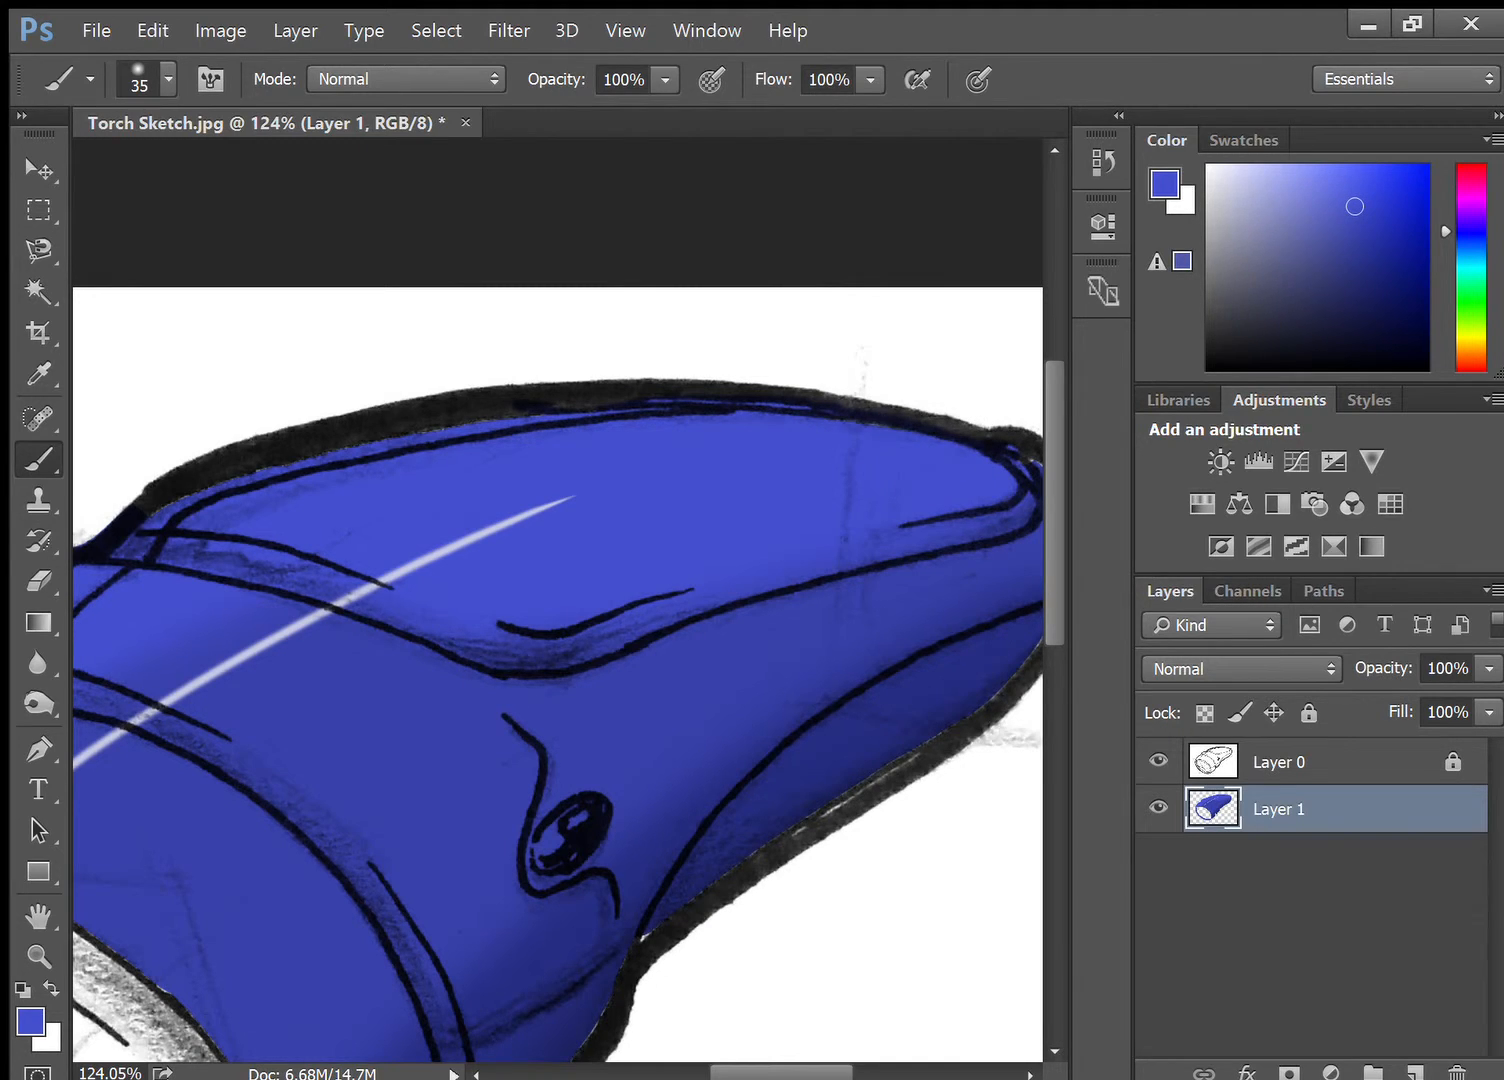
# Step: Sample the dark blue of the handle's underside and paint over the white gaps along its lower edge
pyautogui.press('i')
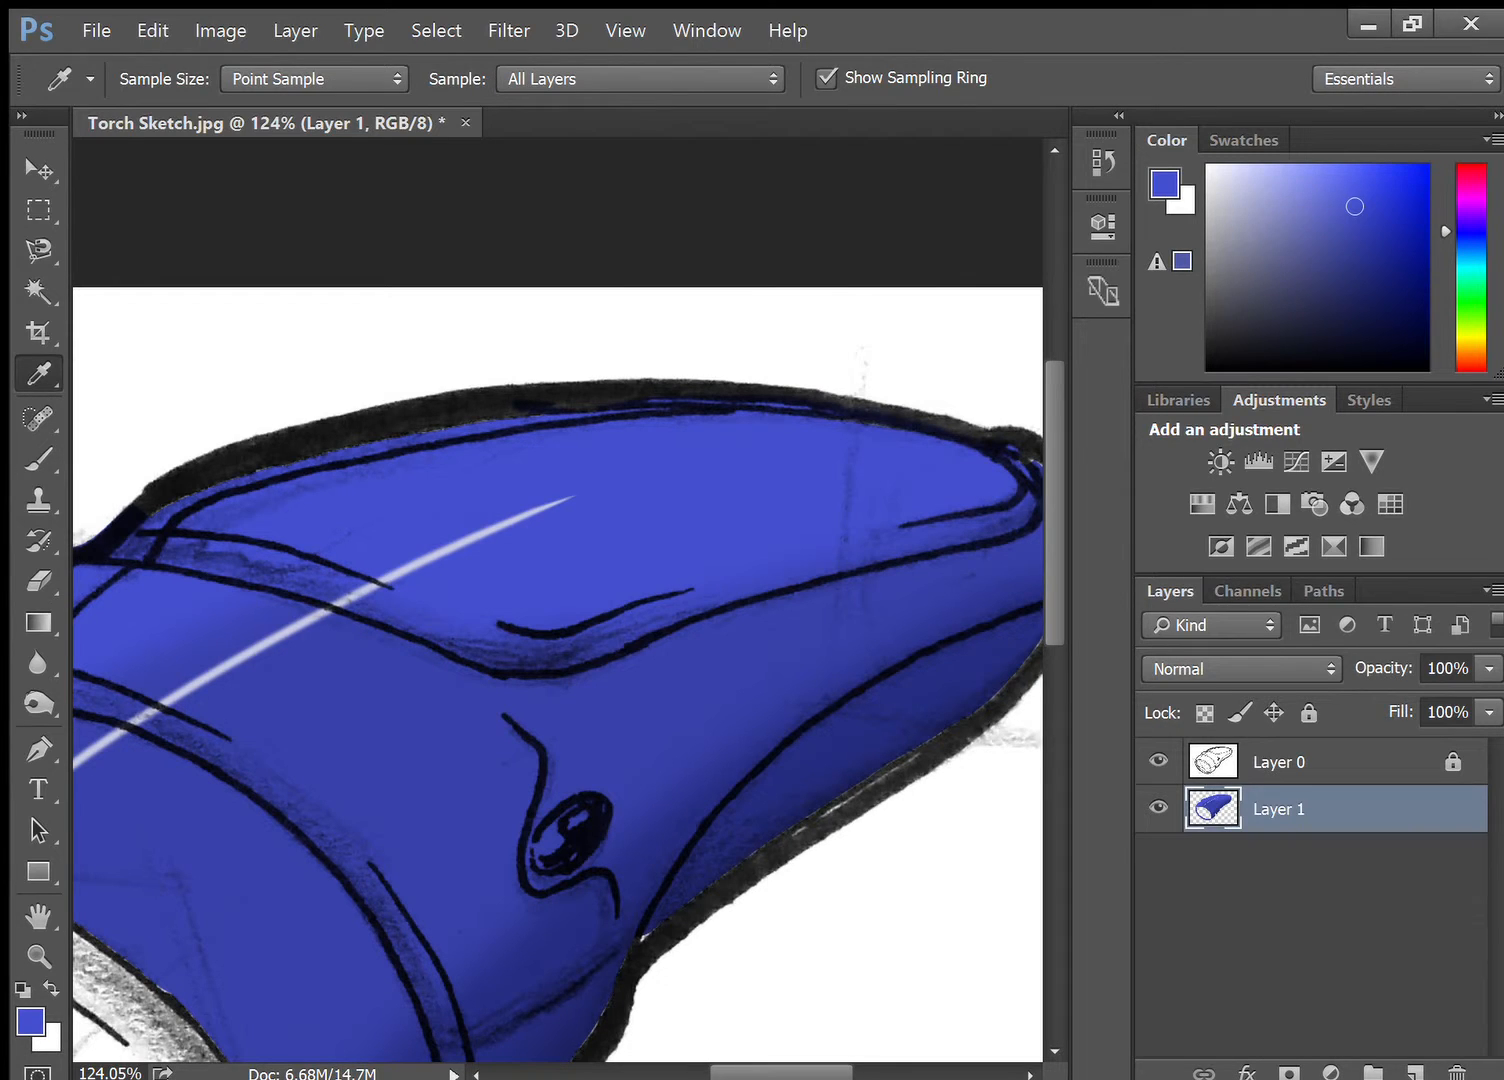
pyautogui.click(772, 826)
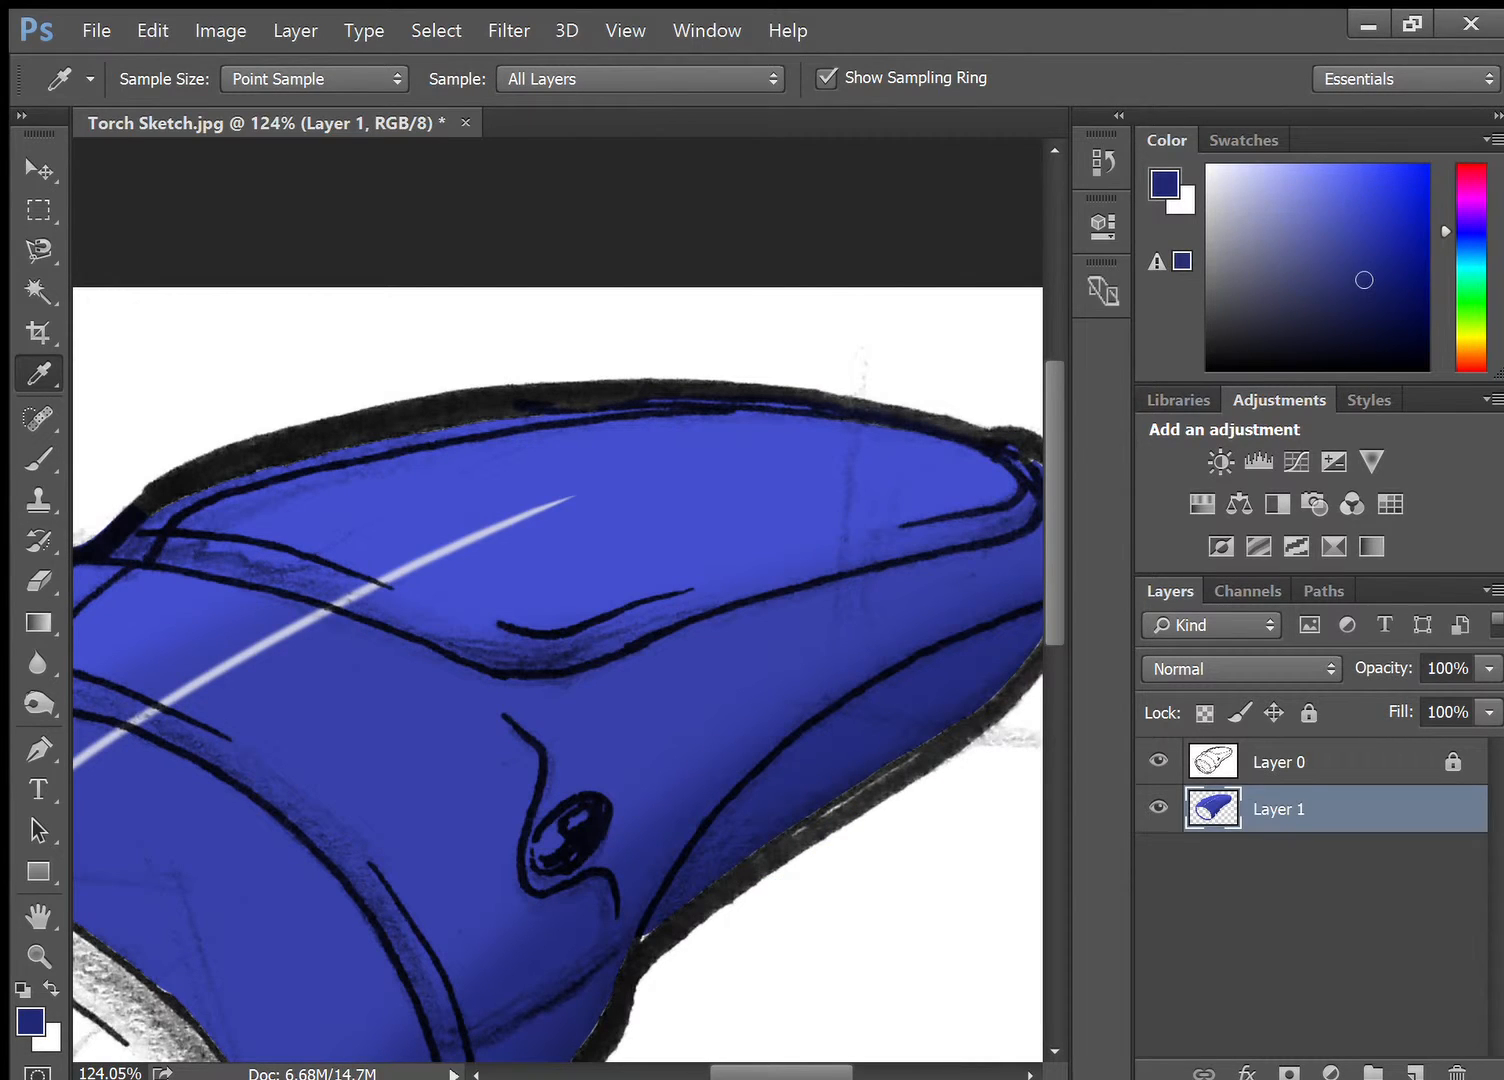
pyautogui.press('b')
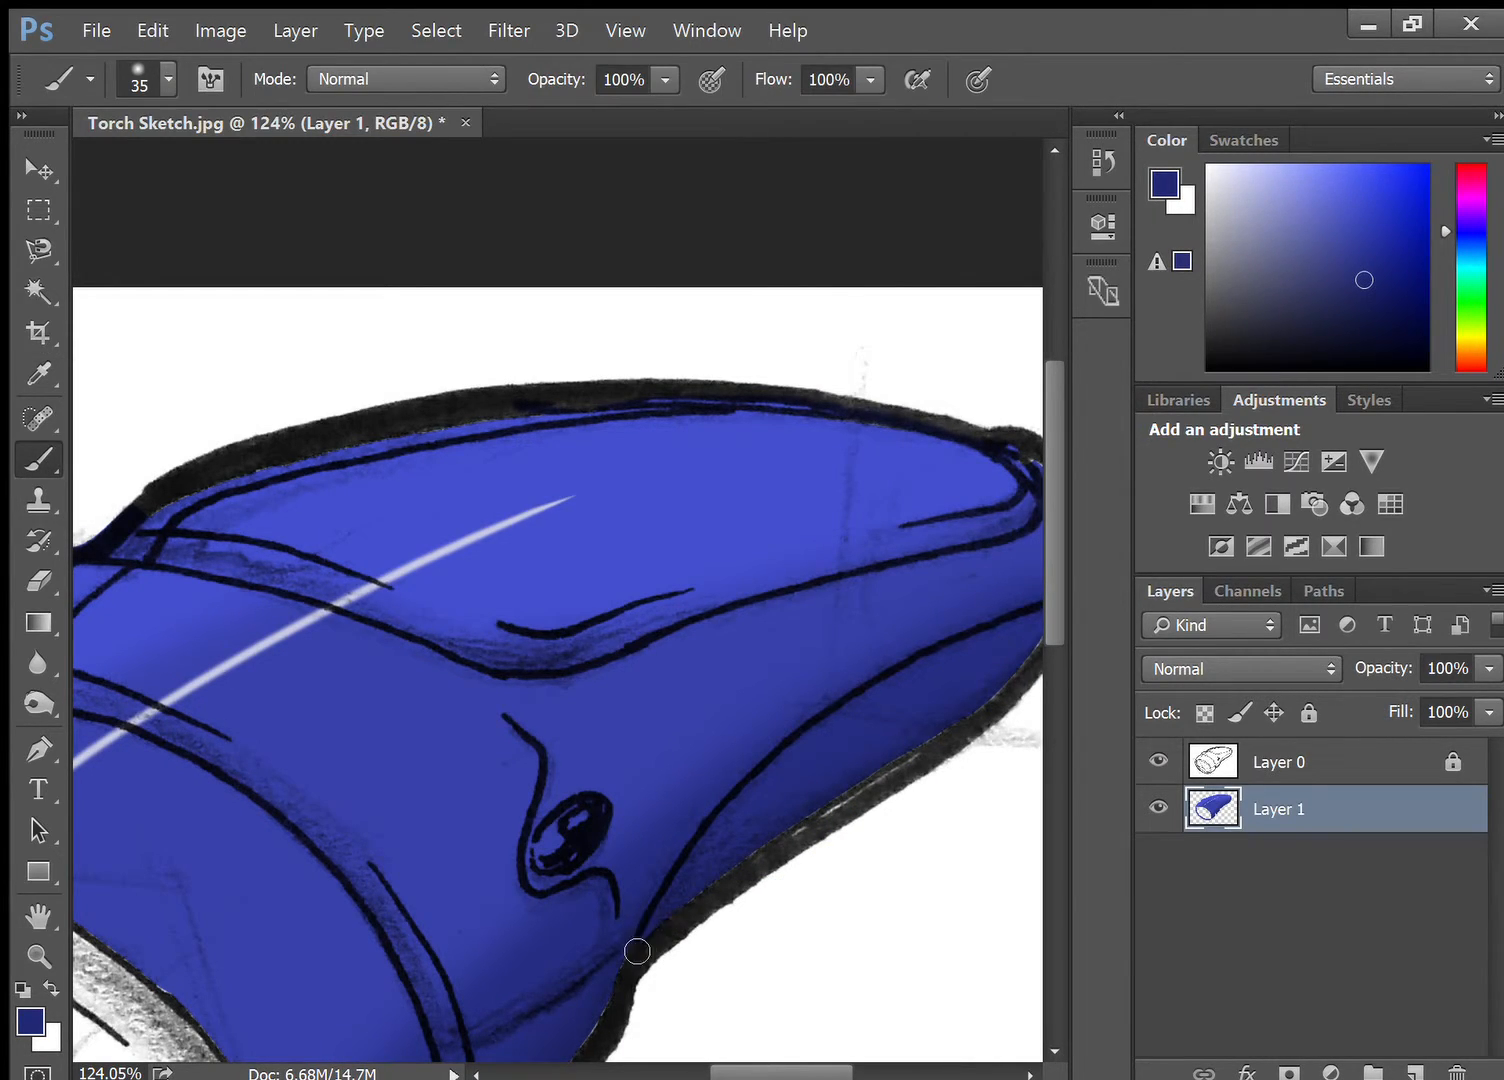
pyautogui.moveTo(637, 951)
pyautogui.mouseDown()
pyautogui.moveTo(773, 841)
pyautogui.moveTo(869, 785)
pyautogui.moveTo(798, 844)
pyautogui.moveTo(915, 770)
pyautogui.moveTo(1013, 689)
pyautogui.moveTo(756, 865)
pyautogui.moveTo(797, 835)
pyautogui.mouseUp()
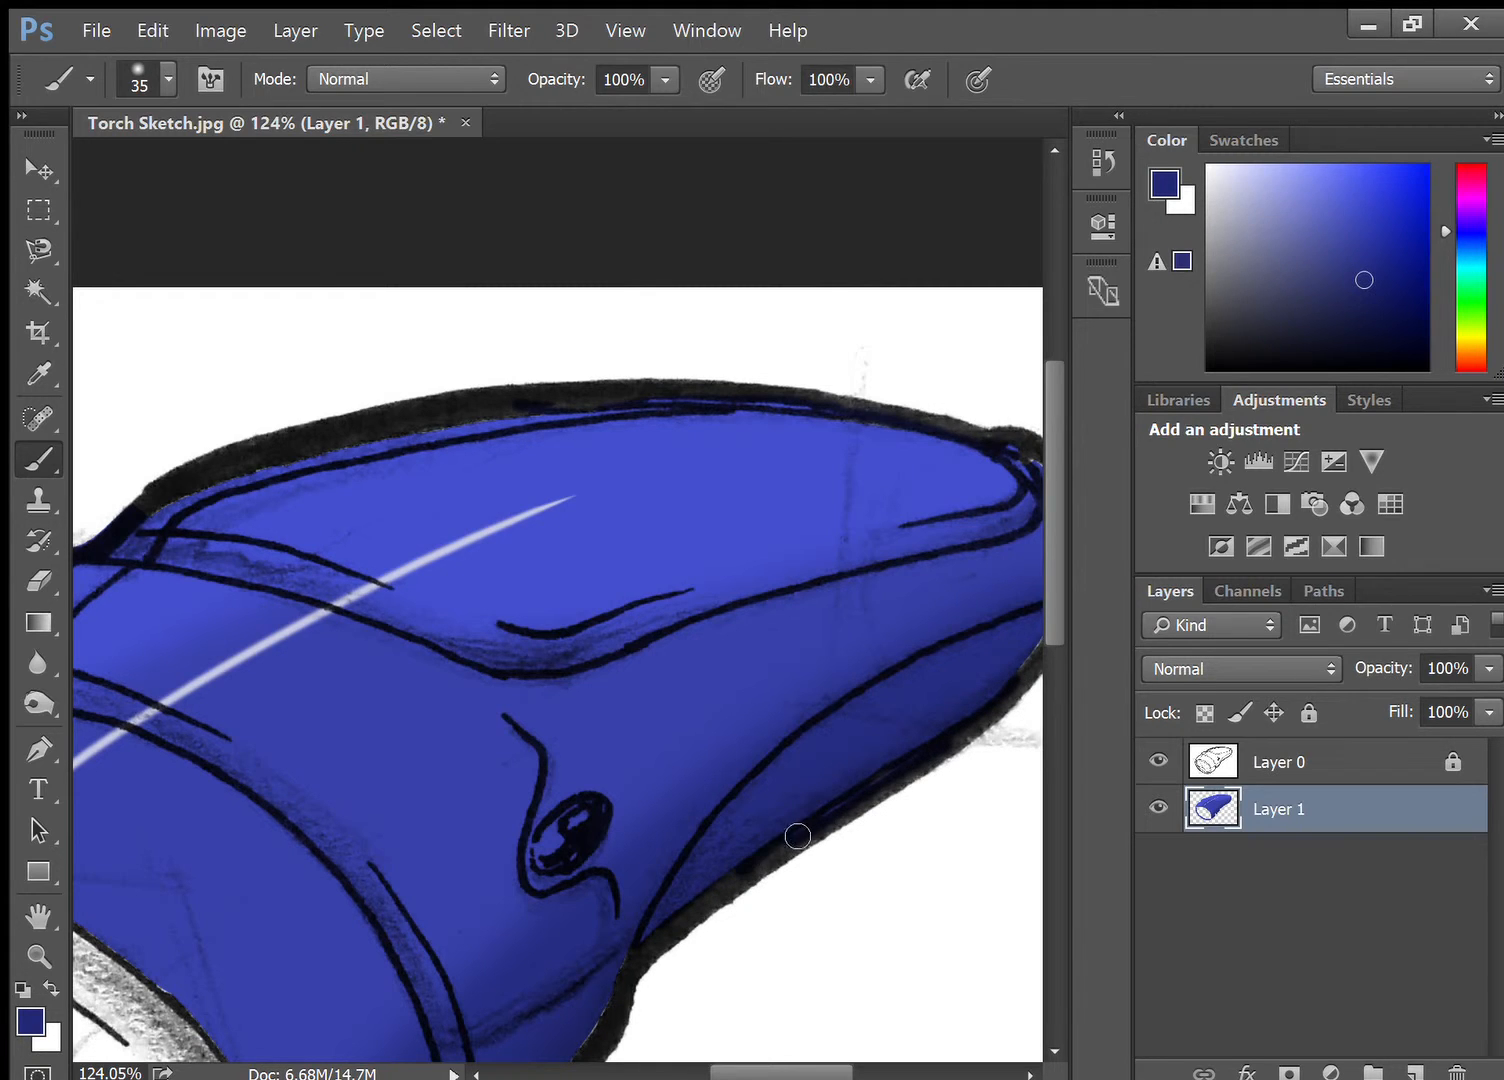
pyautogui.moveTo(622, 590); pyautogui.dragTo(515, 590)
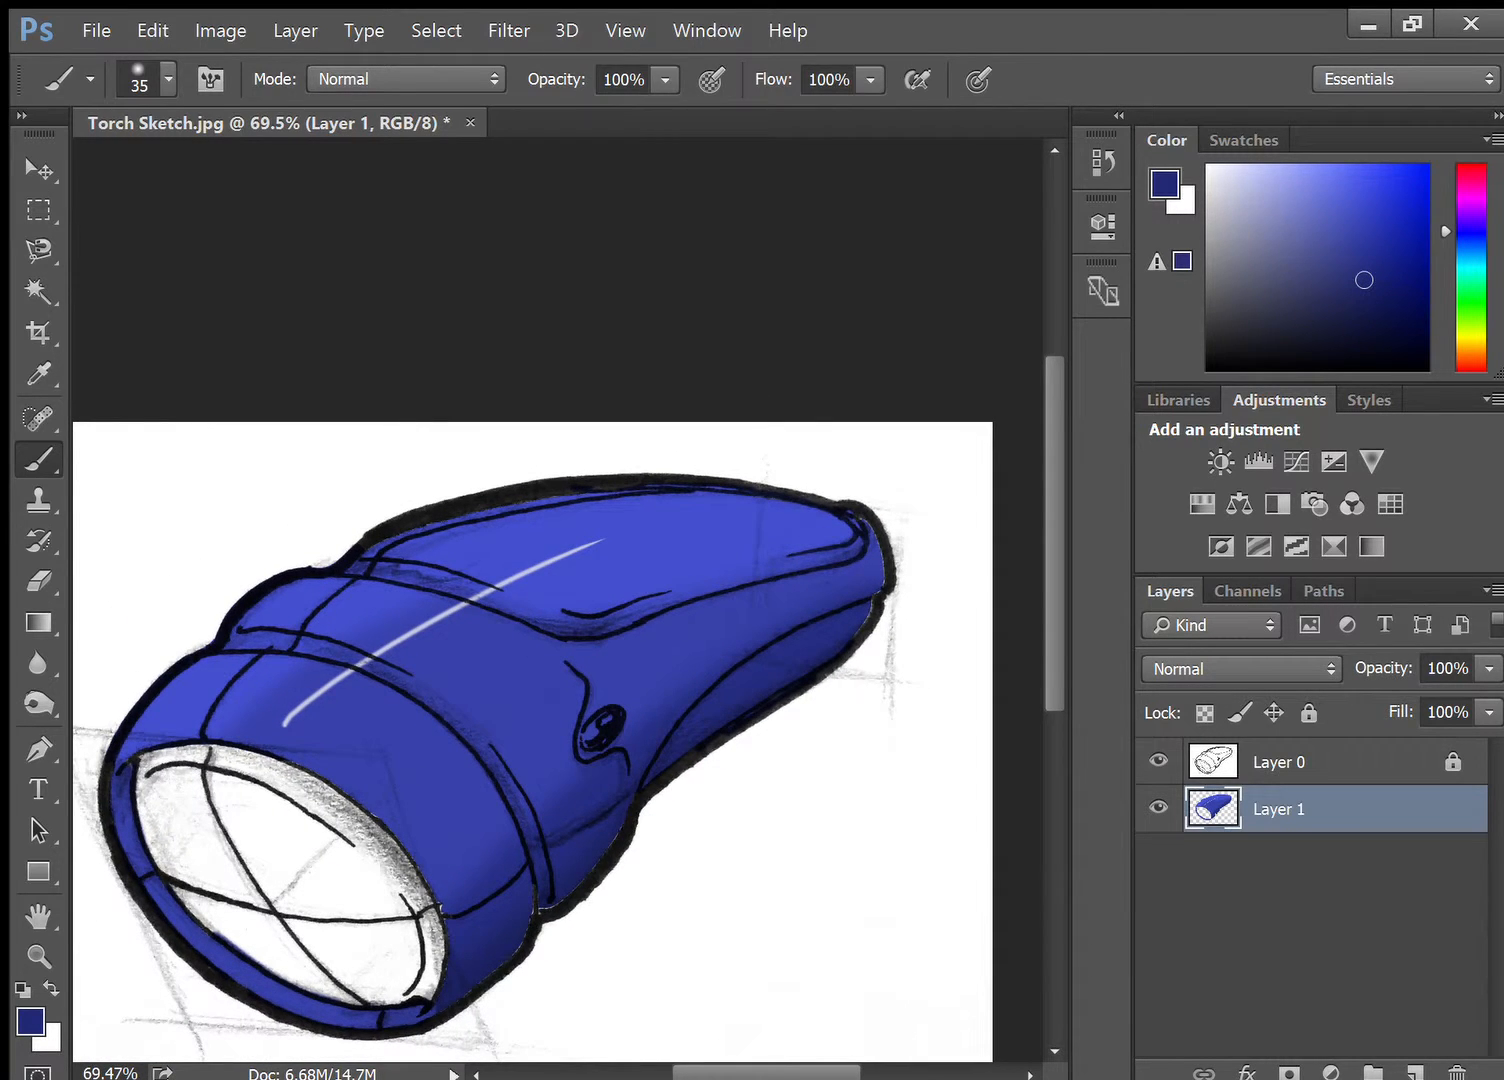
pyautogui.scroll(-1, 558, 600)
pyautogui.scroll(1, 558, 600)
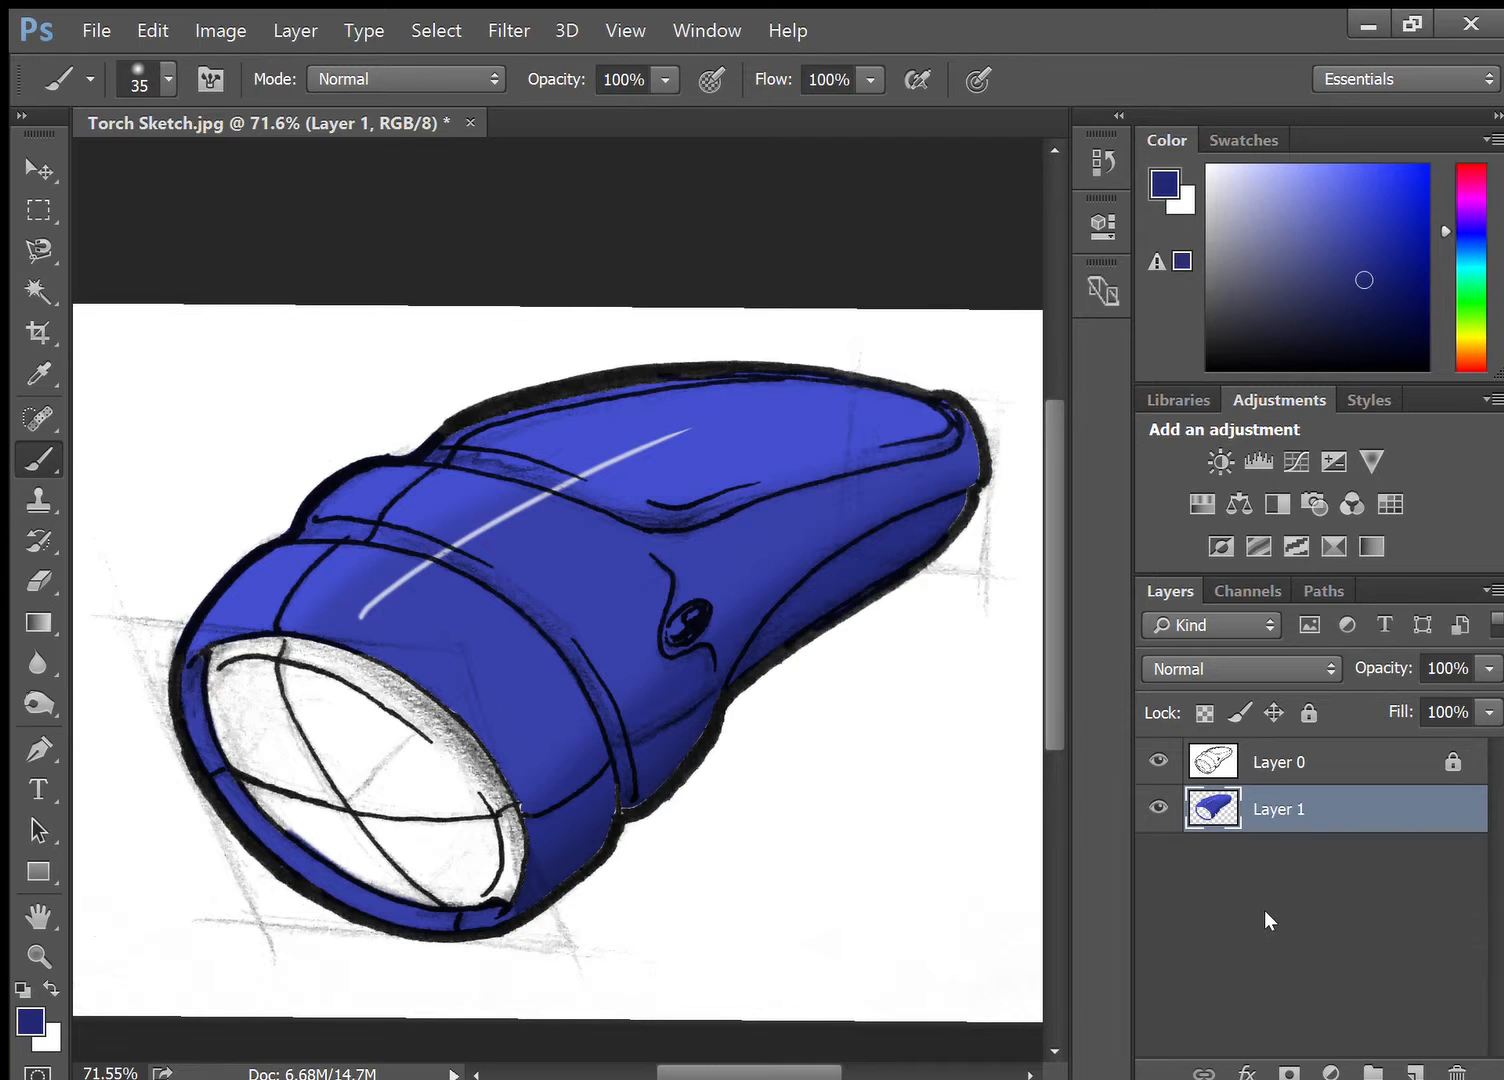
# Step: Create a new layer above the blue body layer and outline the torch's lens as a Magnetic Lasso selection
pyautogui.click(1416, 1073)
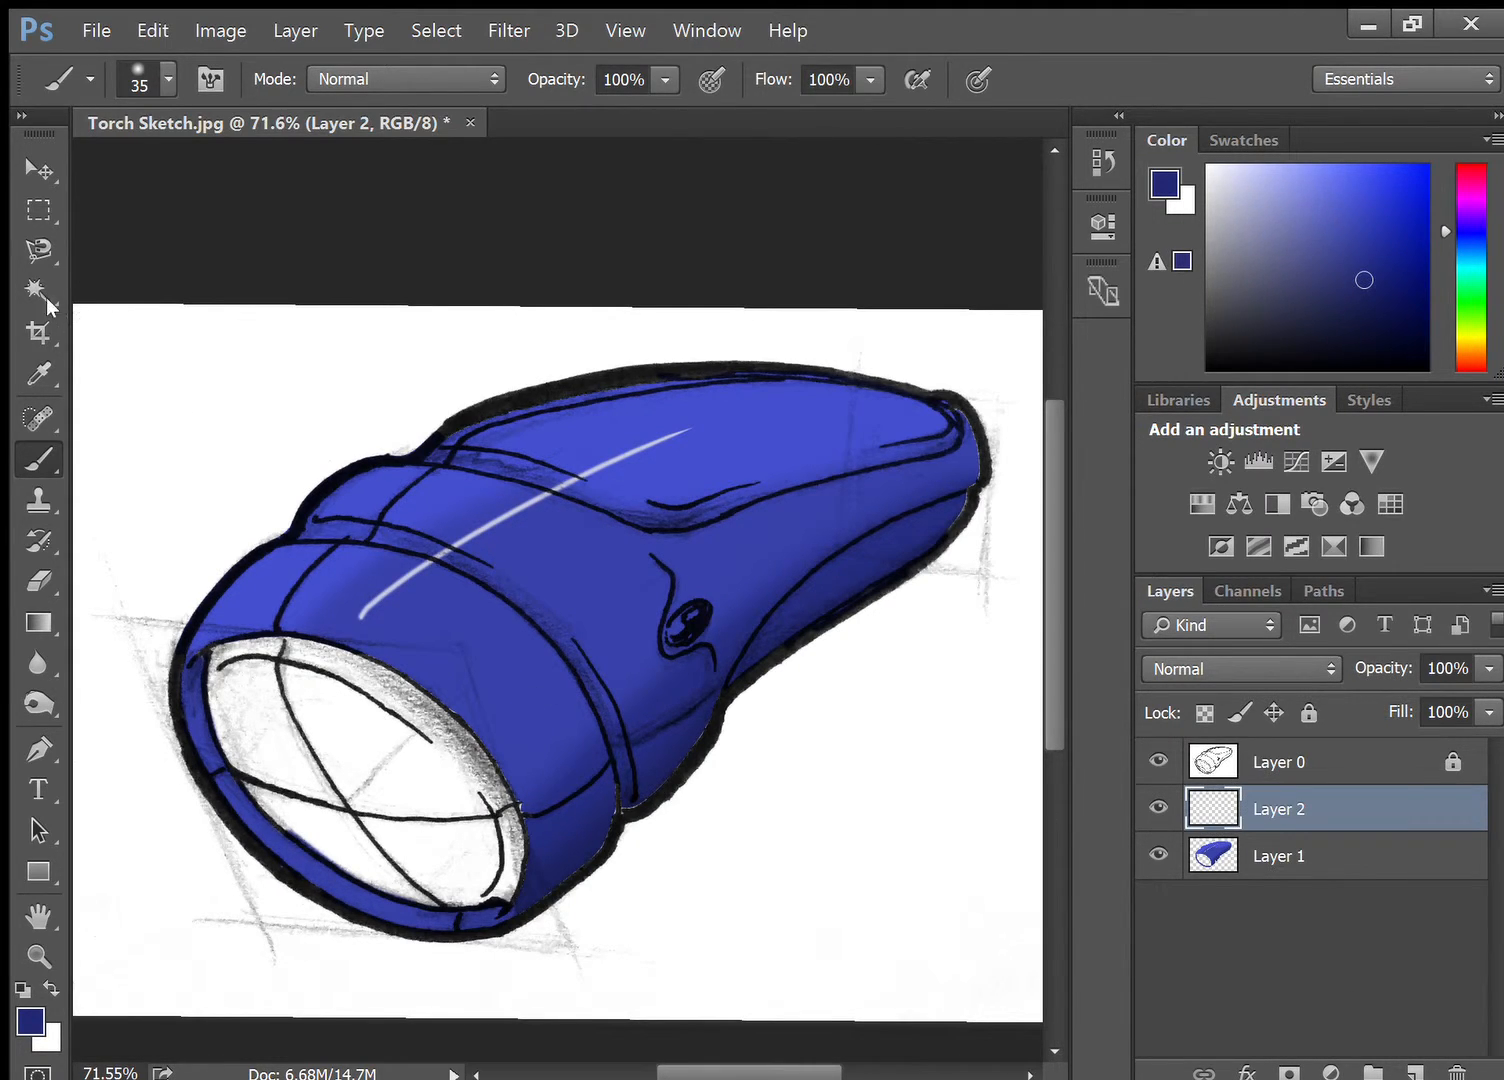
pyautogui.click(40, 247)
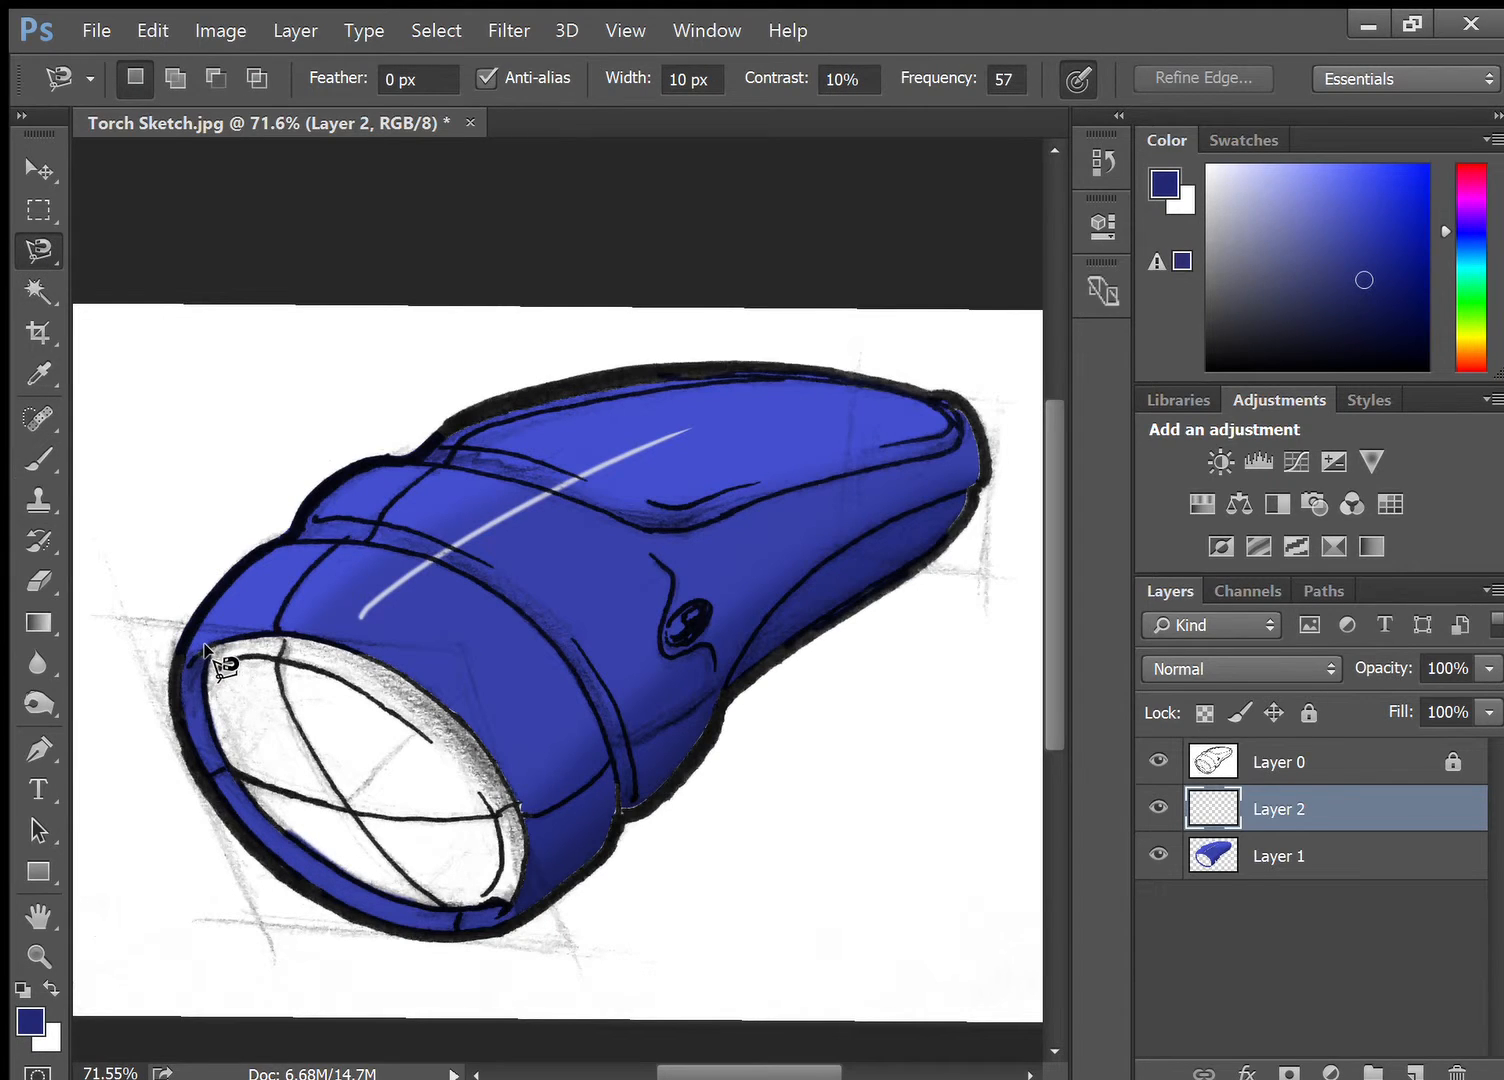
pyautogui.click(209, 663)
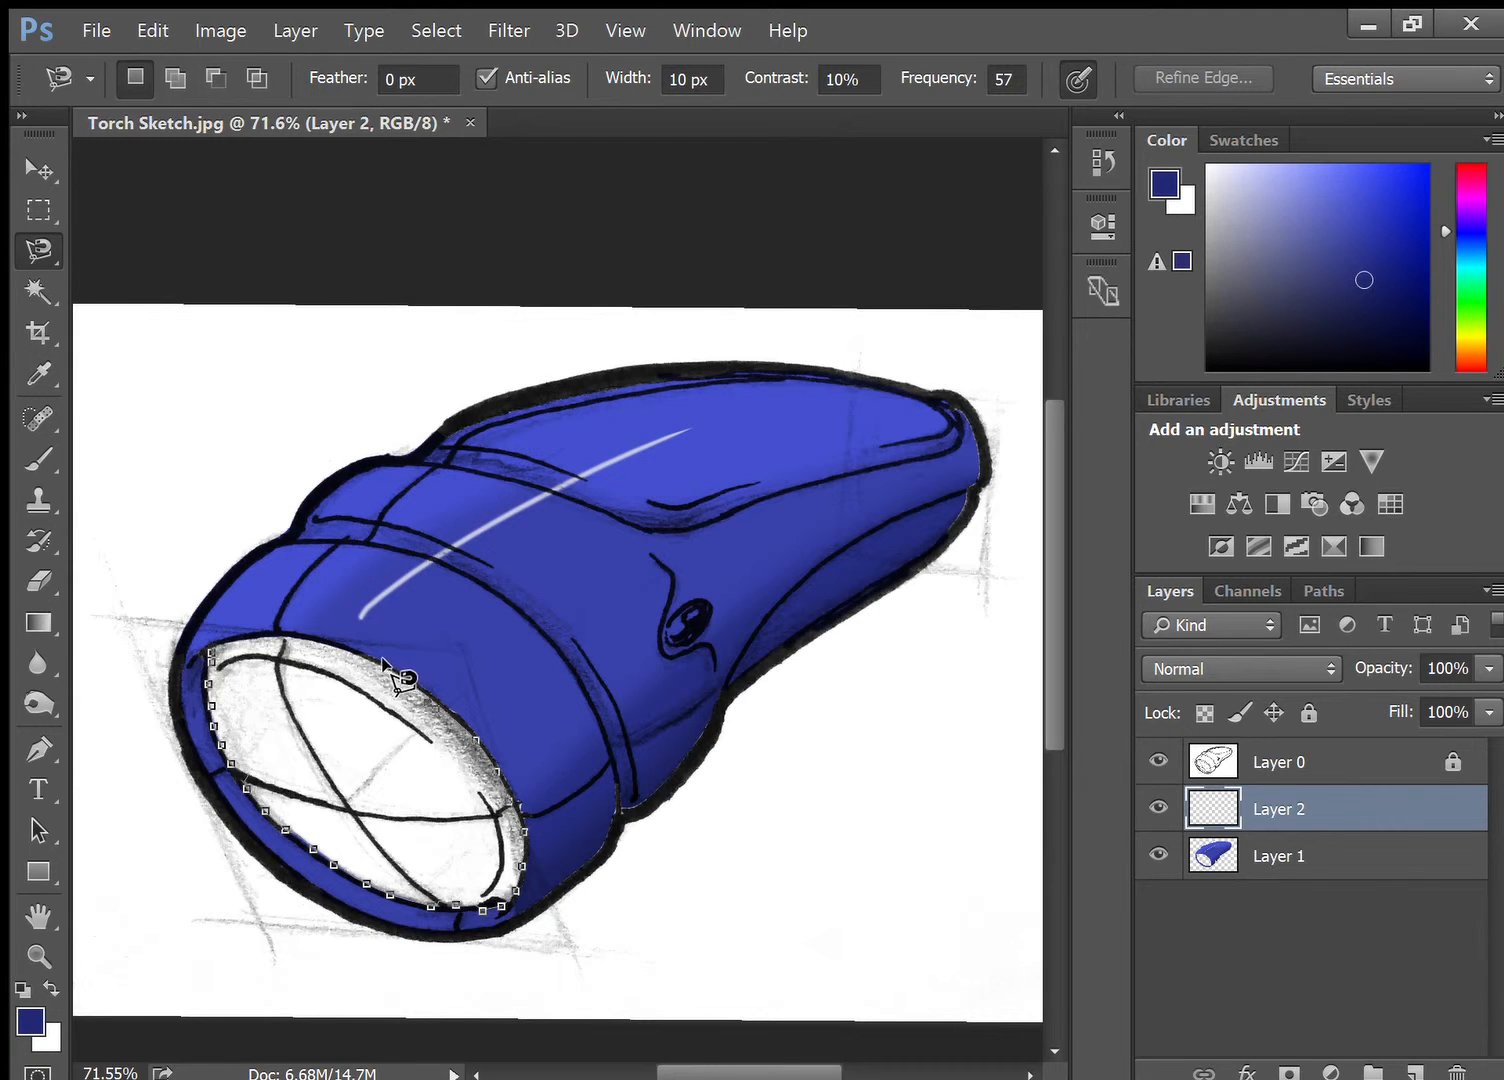
pyautogui.click(210, 648)
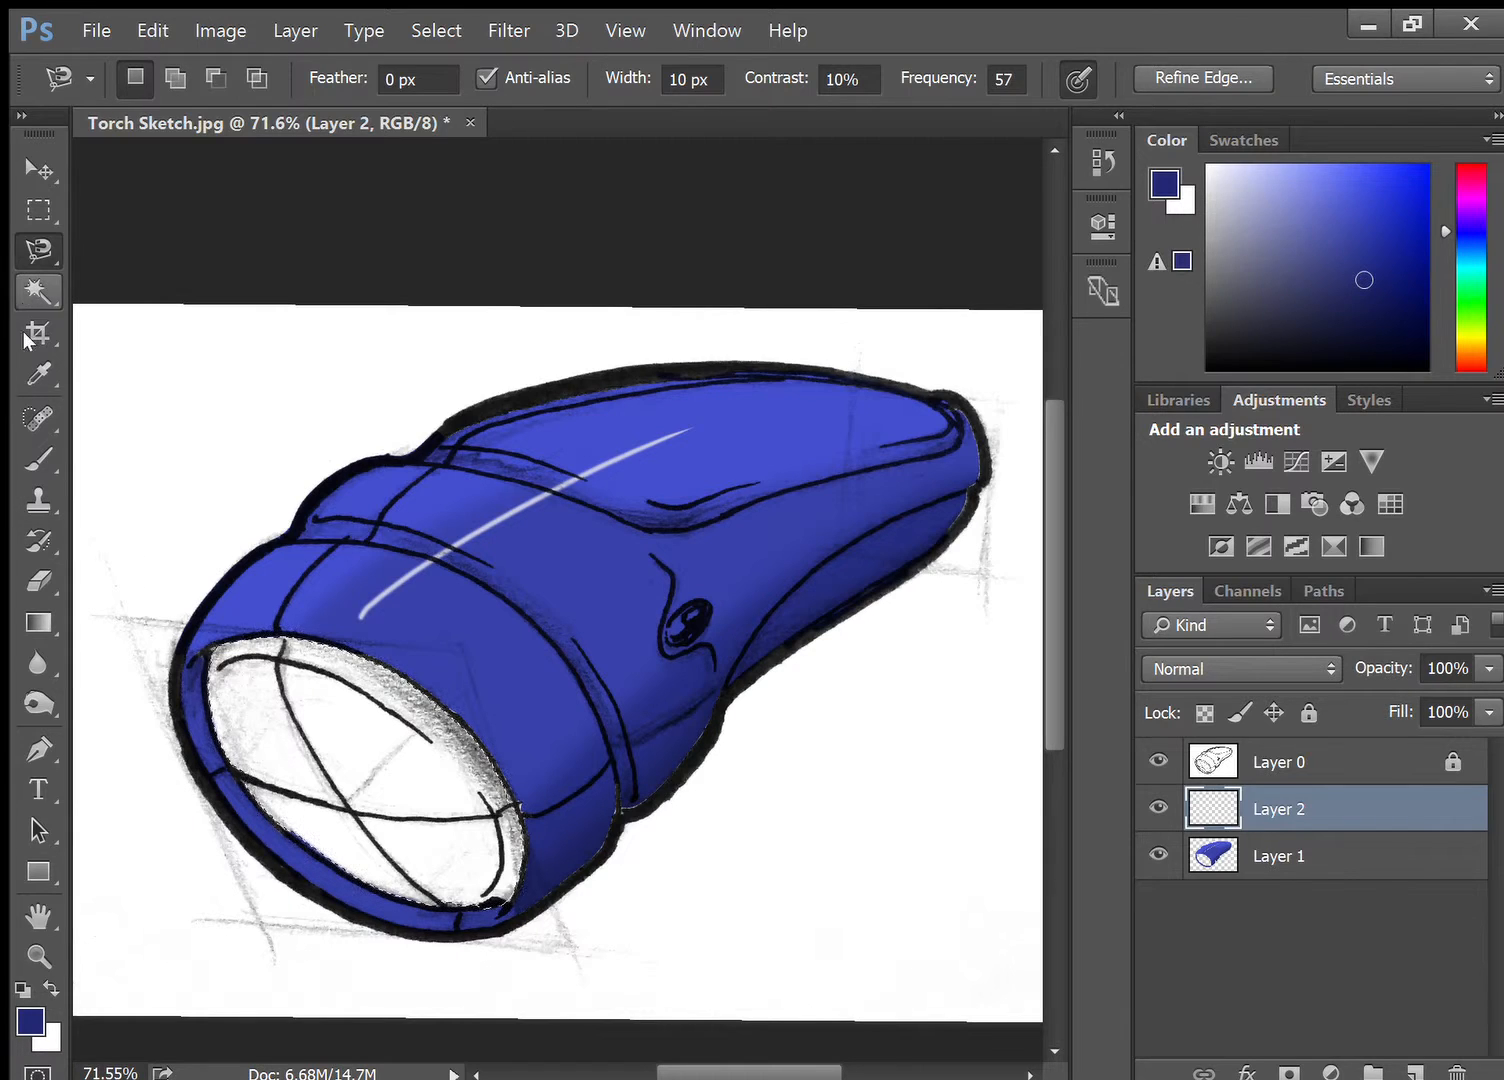
# Step: Fill the selected lens with a bright greenish yellow using a 500 px brush
pyautogui.click(37, 458)
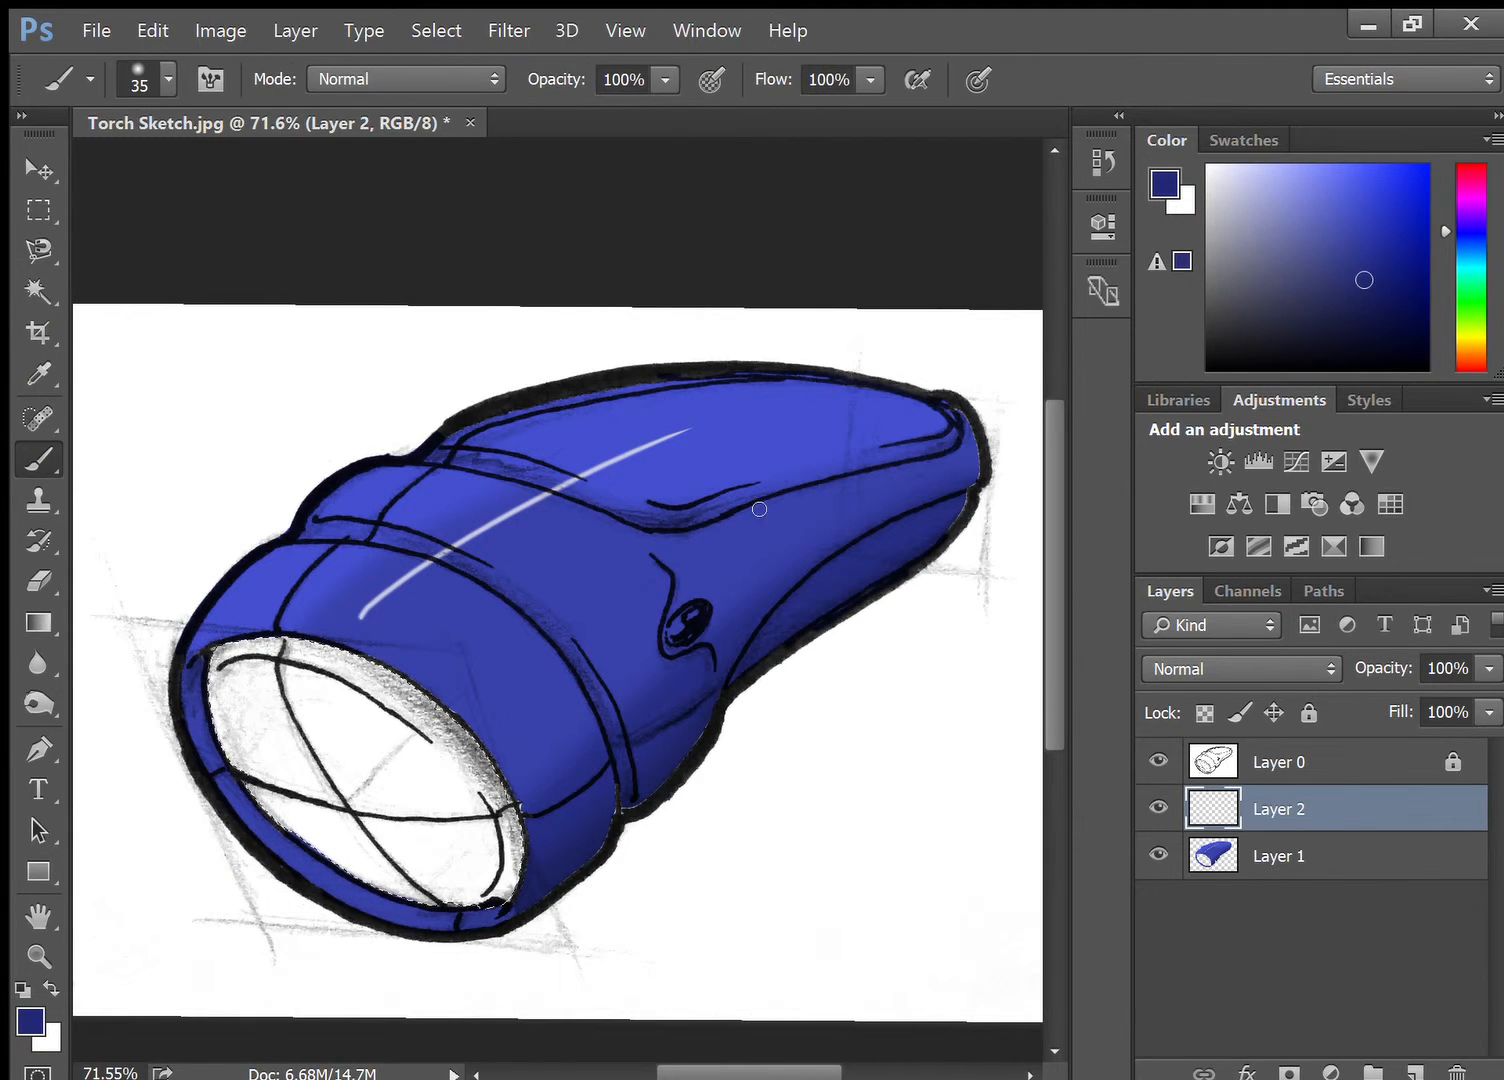
pyautogui.click(1466, 331)
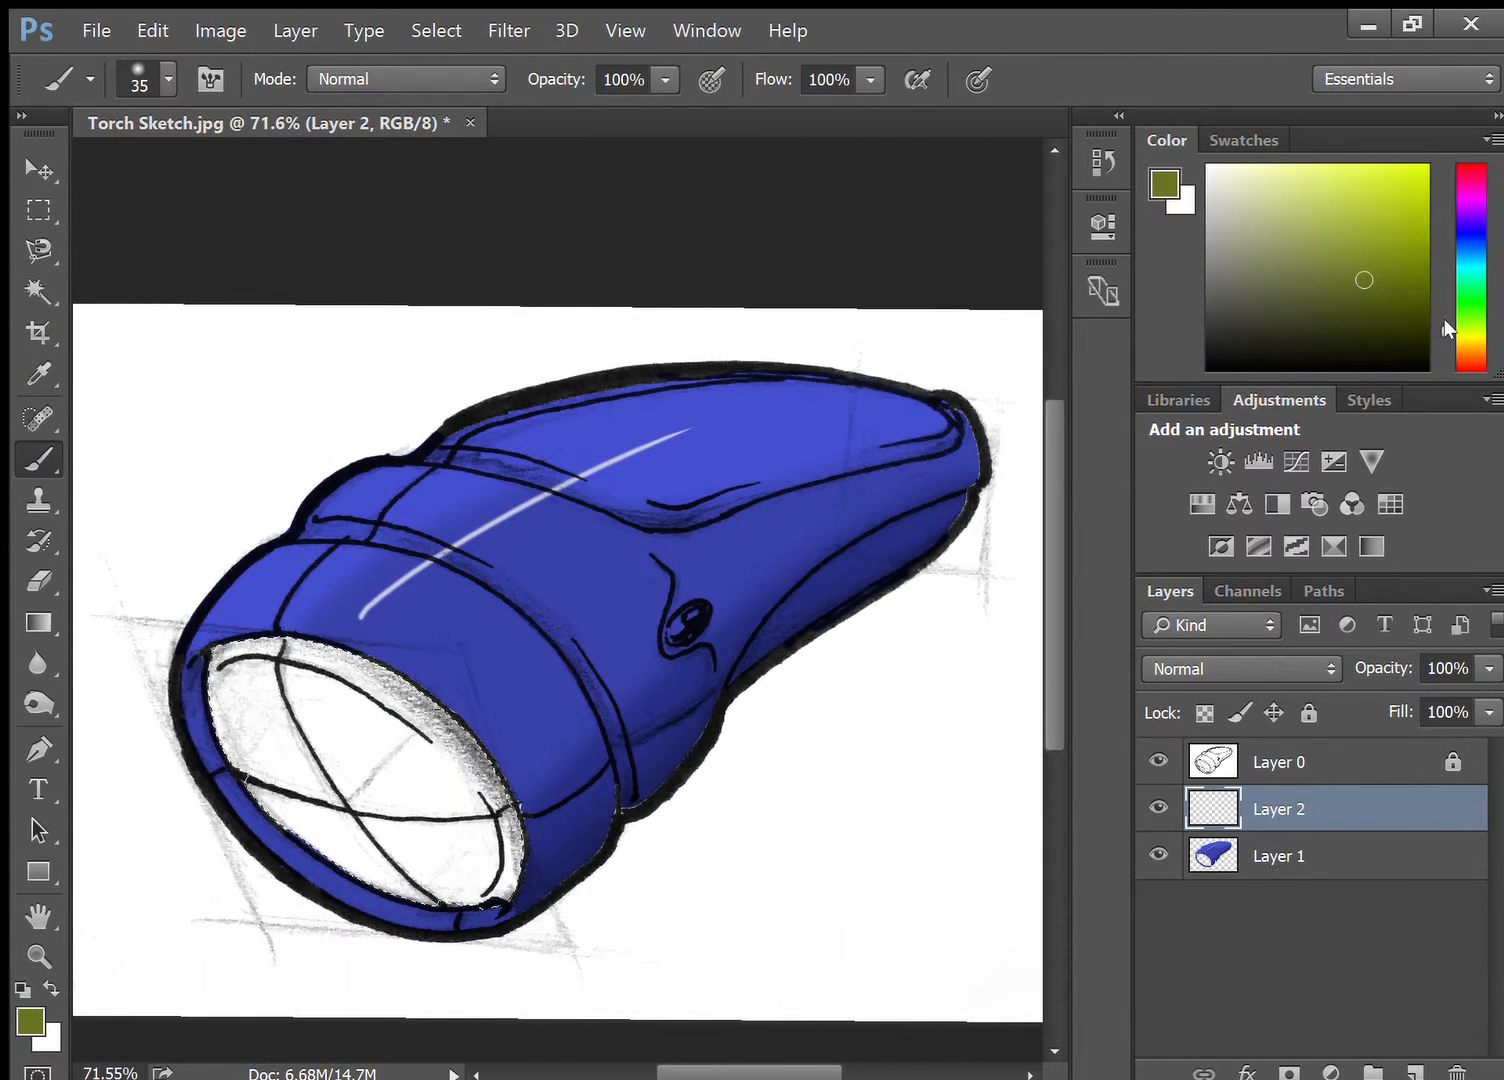
pyautogui.click(1383, 234)
pyautogui.moveTo(1383, 207); pyautogui.dragTo(1387, 200)
pyautogui.click(1479, 333)
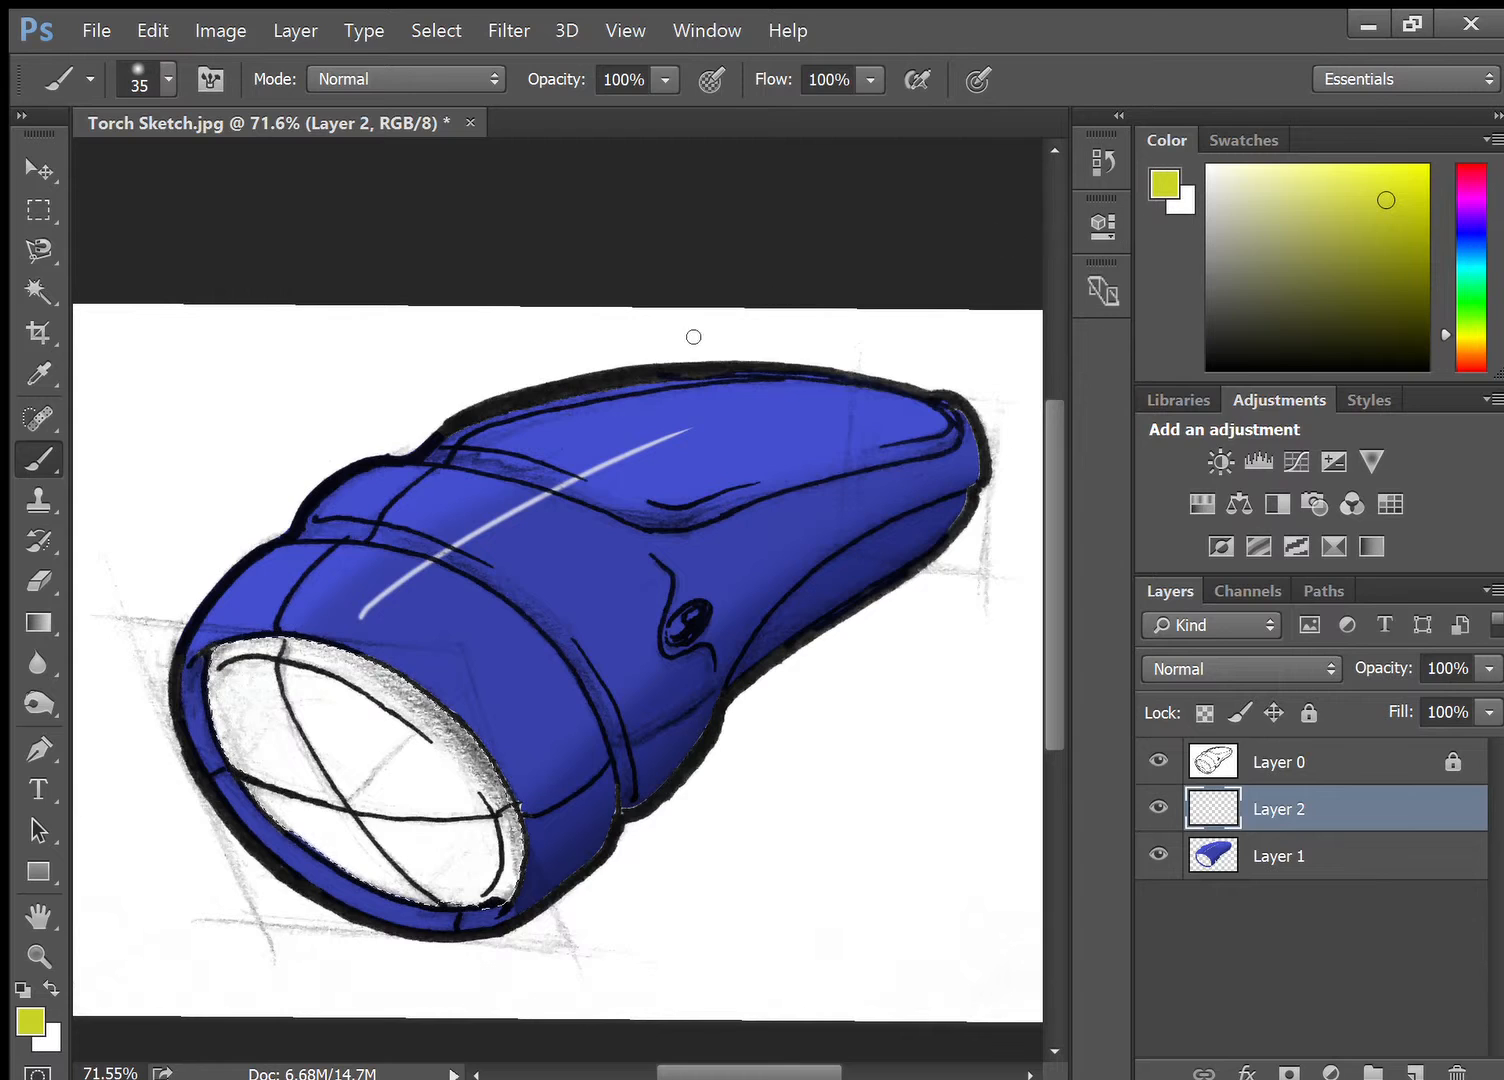
pyautogui.press('[')
pyautogui.press('[')
pyautogui.press('[')
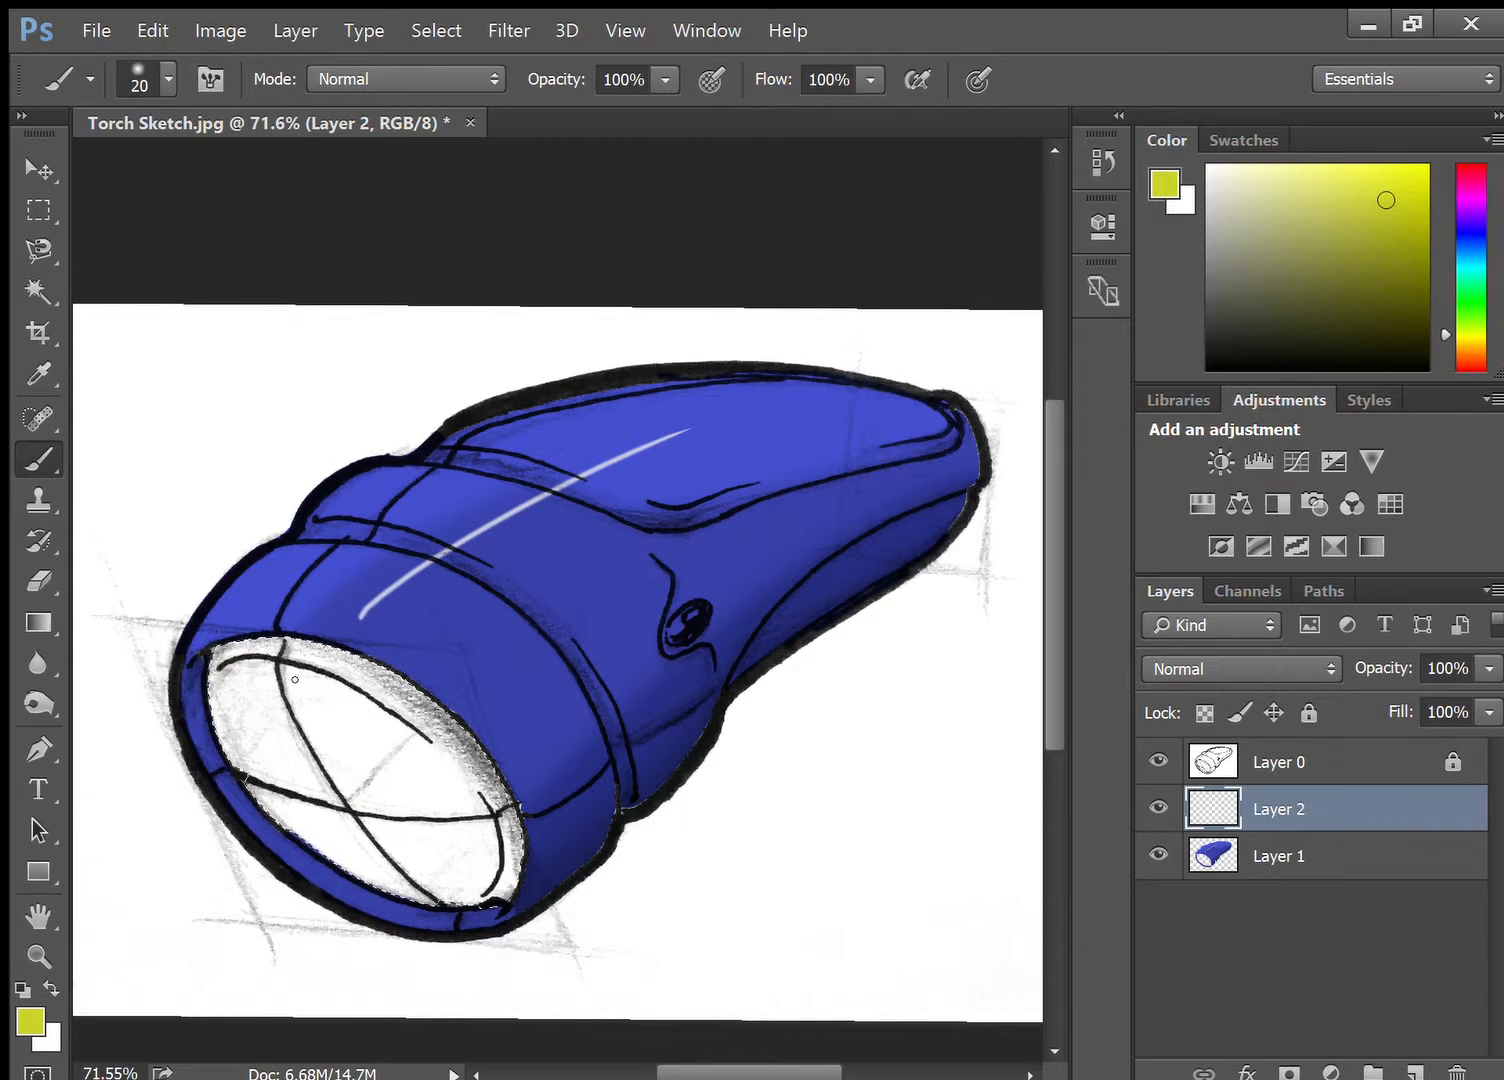
pyautogui.press(']')
pyautogui.press(']')
pyautogui.press(']')
pyautogui.press(']')
pyautogui.press(']')
pyautogui.press(']')
pyautogui.press(']')
pyautogui.press(']')
pyautogui.press(']')
pyautogui.press(']')
pyautogui.press(']')
pyautogui.press(']')
pyautogui.press(']')
pyautogui.press(']')
pyautogui.press(']')
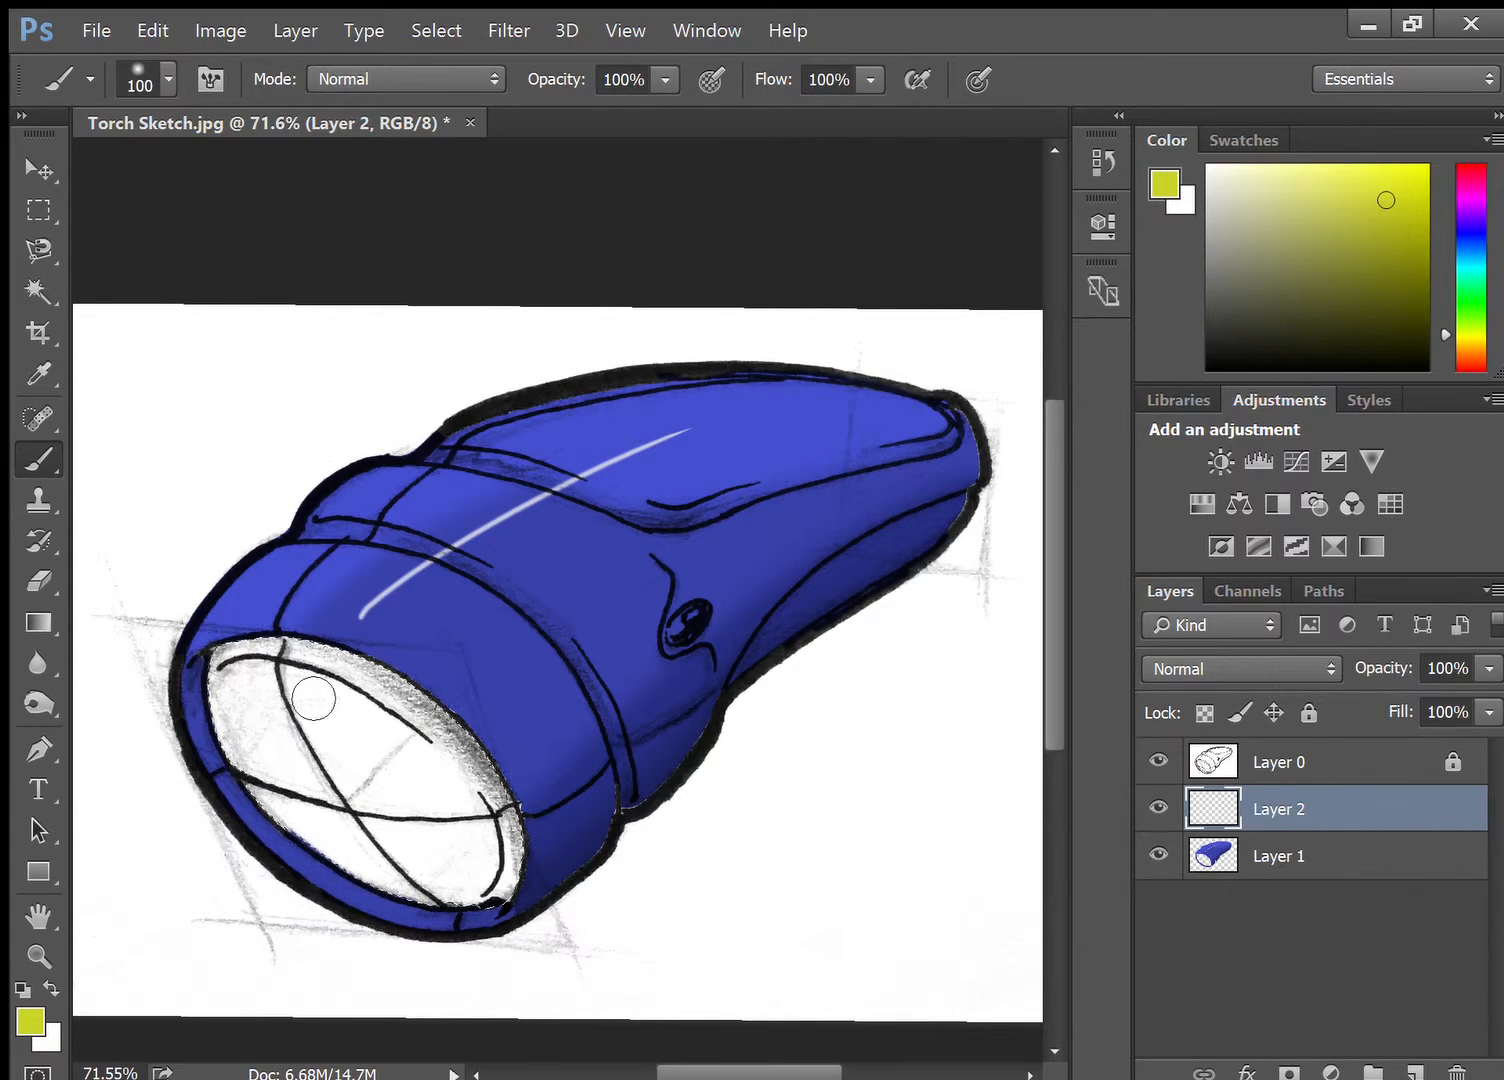
pyautogui.press(']')
pyautogui.press(']')
pyautogui.press(']')
pyautogui.press(']')
pyautogui.moveTo(360, 760); pyautogui.dragTo(436, 1000)
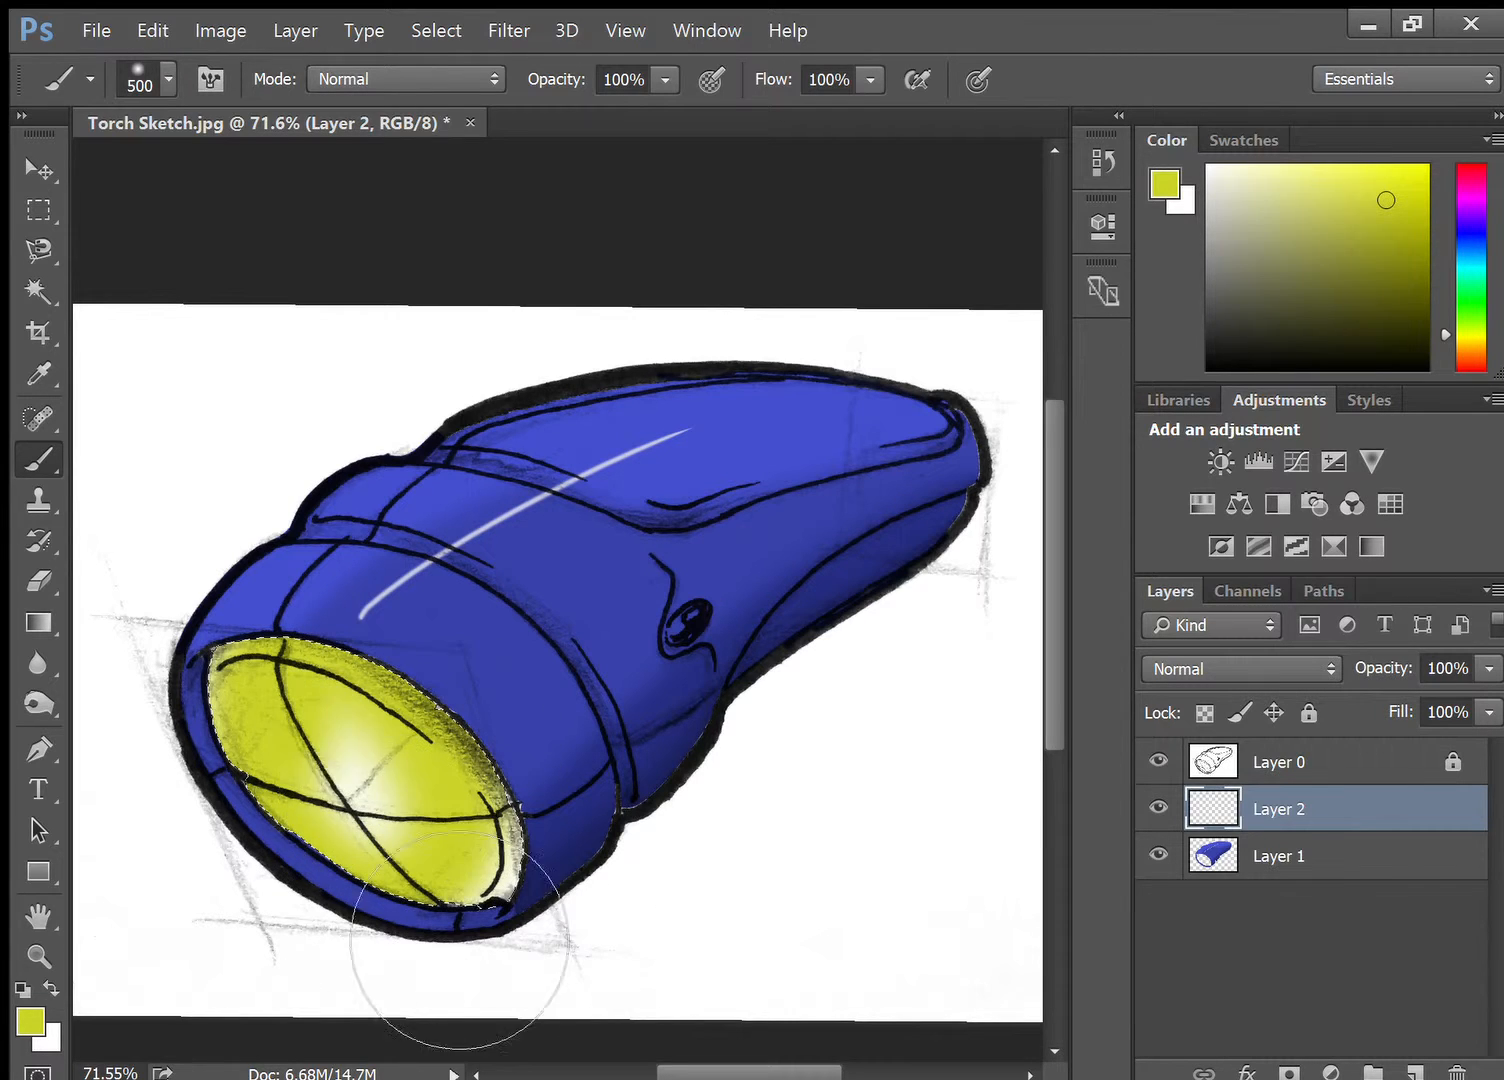
pyautogui.moveTo(478, 829)
pyautogui.mouseDown()
pyautogui.moveTo(589, 999)
pyautogui.moveTo(533, 972)
pyautogui.moveTo(319, 771)
pyautogui.moveTo(485, 845)
pyautogui.moveTo(450, 851)
pyautogui.mouseUp()
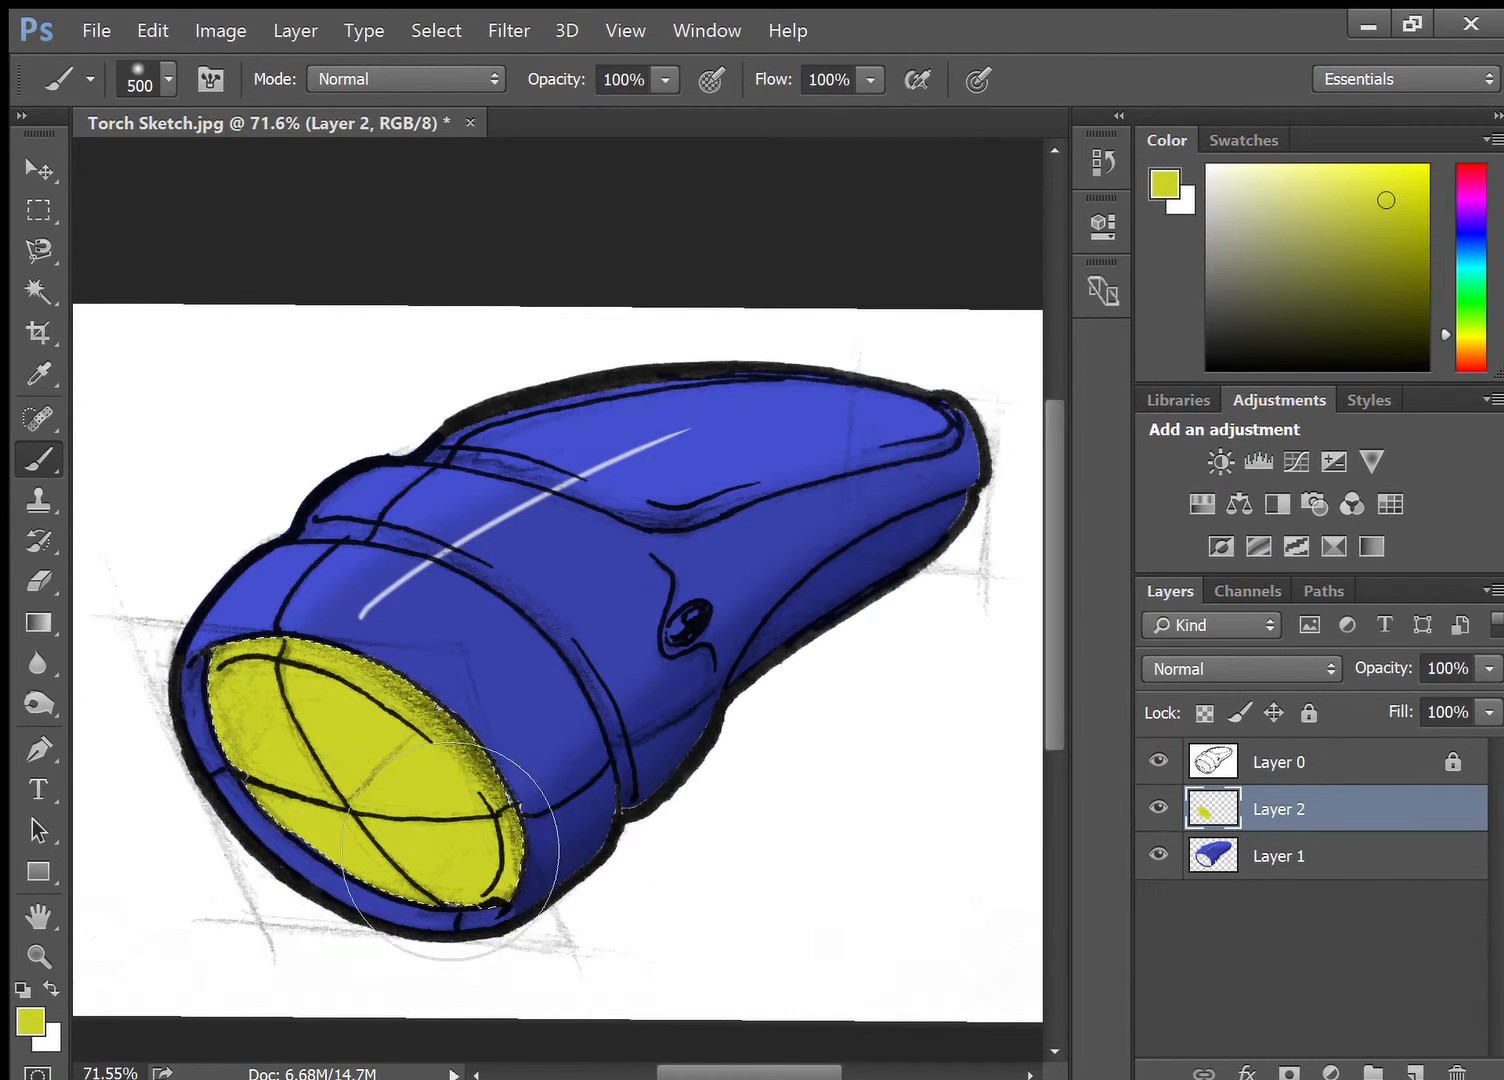
# Step: Shade the edges of the lens in a darker olive yellow, reducing the brush to 250 px and finally 80 px
pyautogui.click(1392, 220)
pyautogui.click(1401, 239)
pyautogui.press('[')
pyautogui.press('[')
pyautogui.press('[')
pyautogui.press('[')
pyautogui.press('[')
pyautogui.press('[')
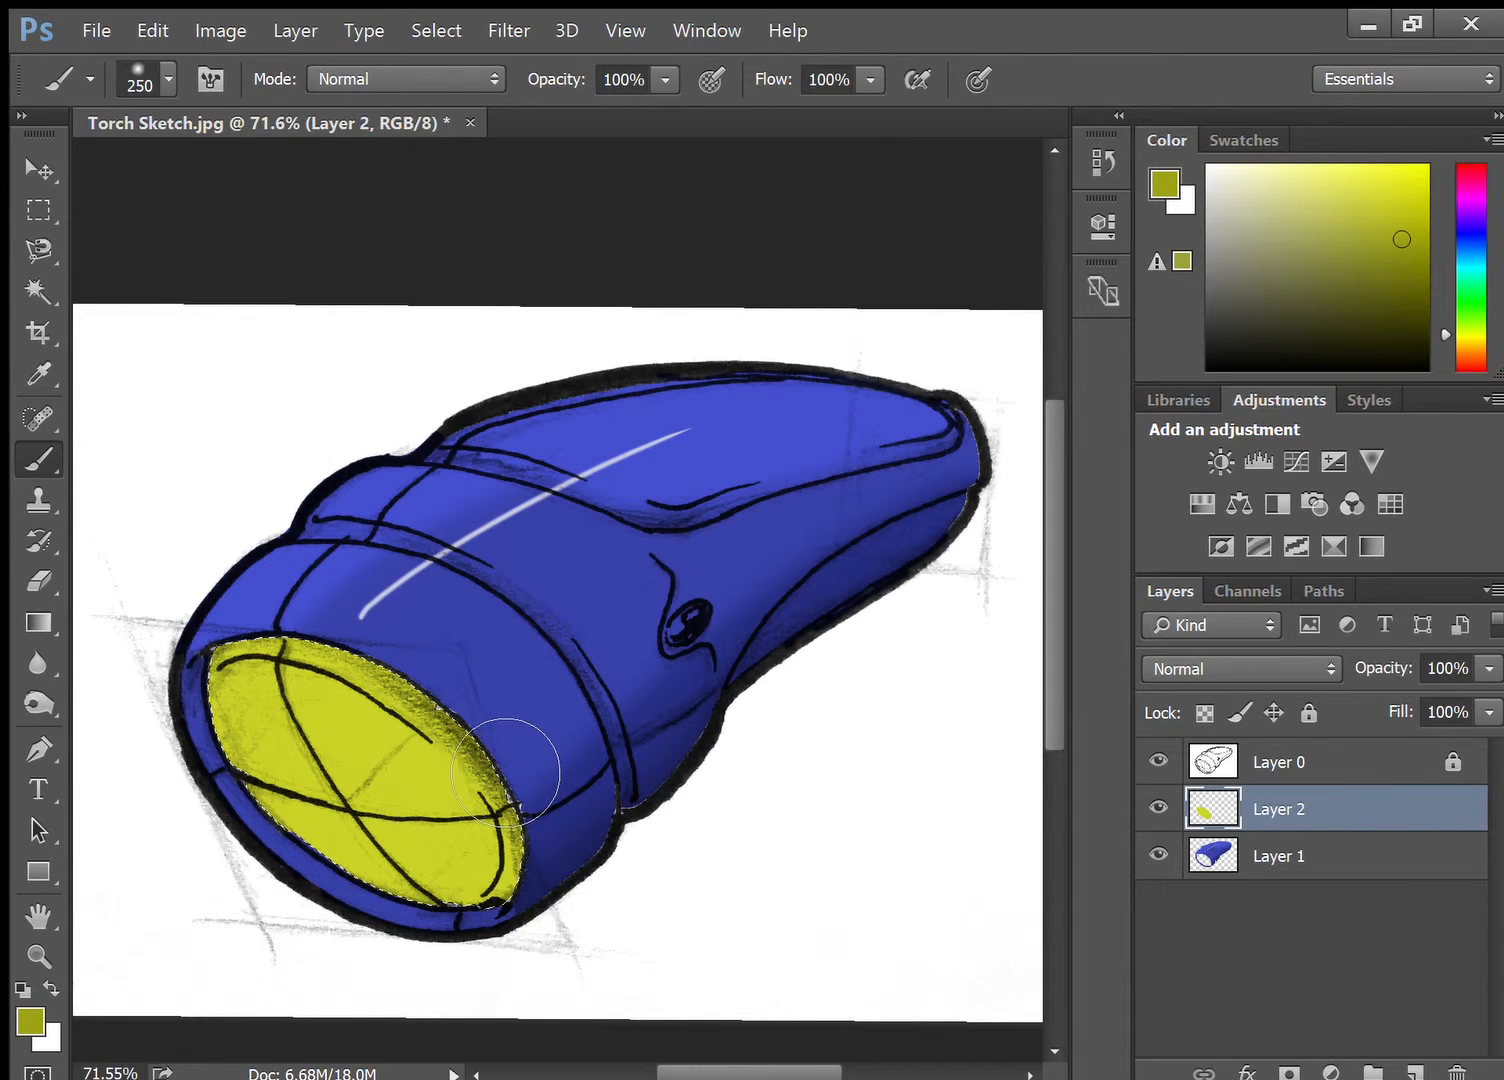
pyautogui.press('[')
pyautogui.press('[')
pyautogui.press('[')
pyautogui.press('[')
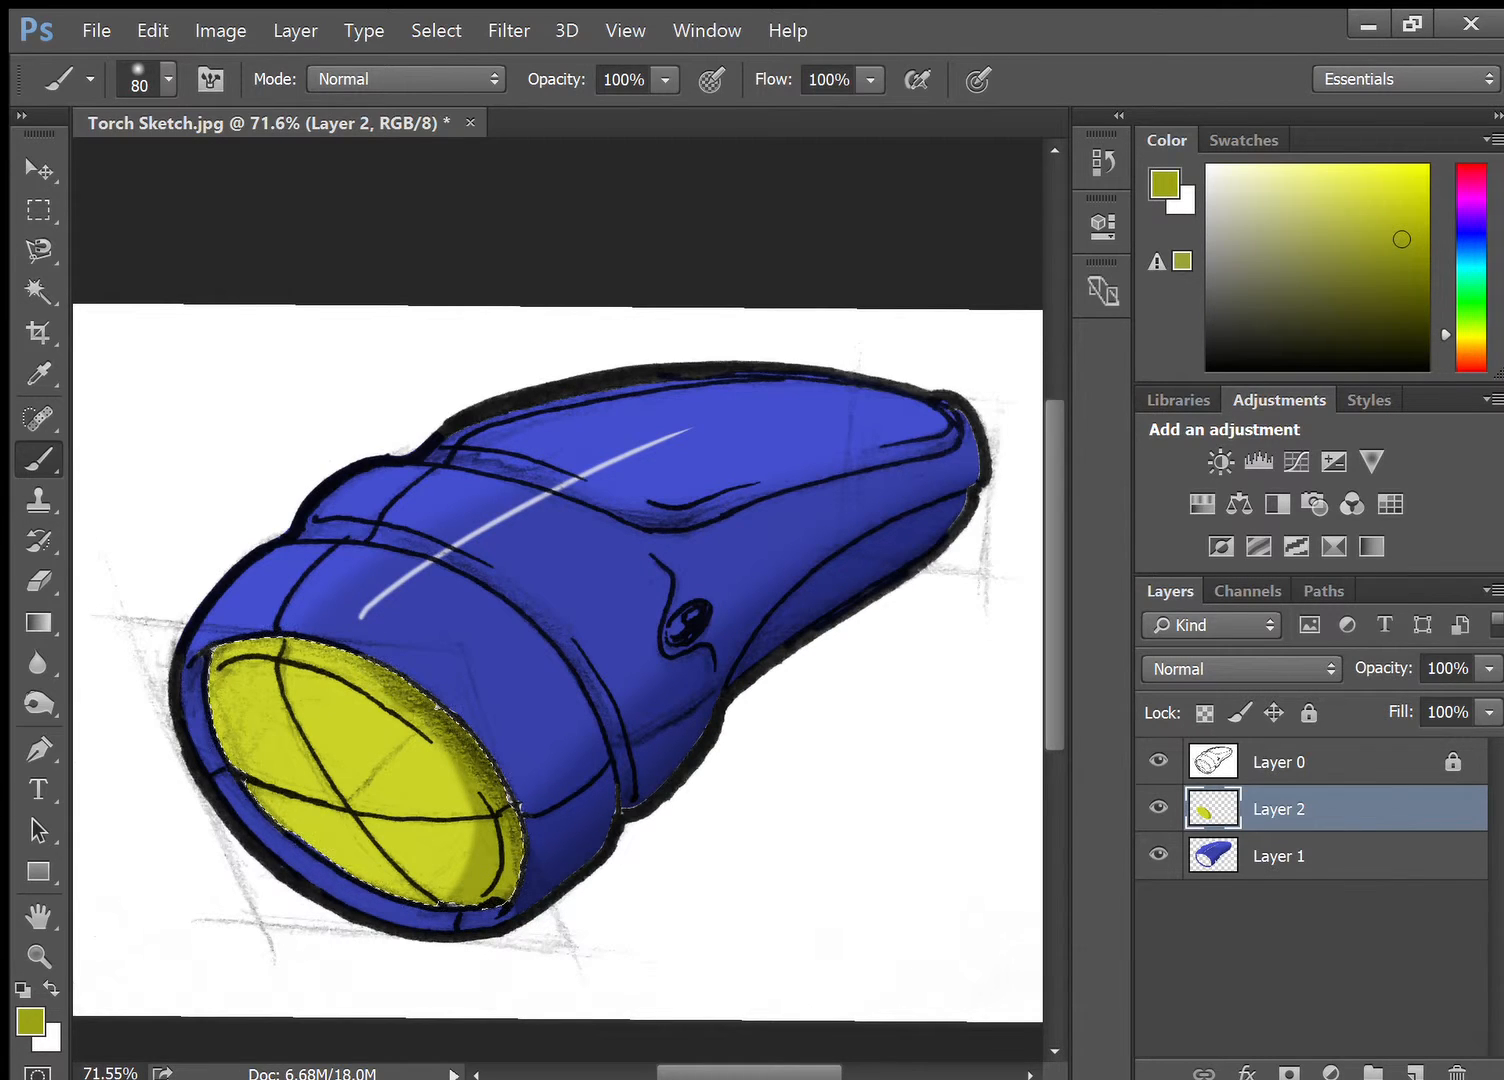
# Step: Paint thin, curved pale yellow highlights inside the lens with a brush of about 40 px, and clear the selection
pyautogui.moveTo(1401, 239)
pyautogui.mouseDown()
pyautogui.moveTo(1344, 224)
pyautogui.moveTo(1375, 188)
pyautogui.mouseUp()
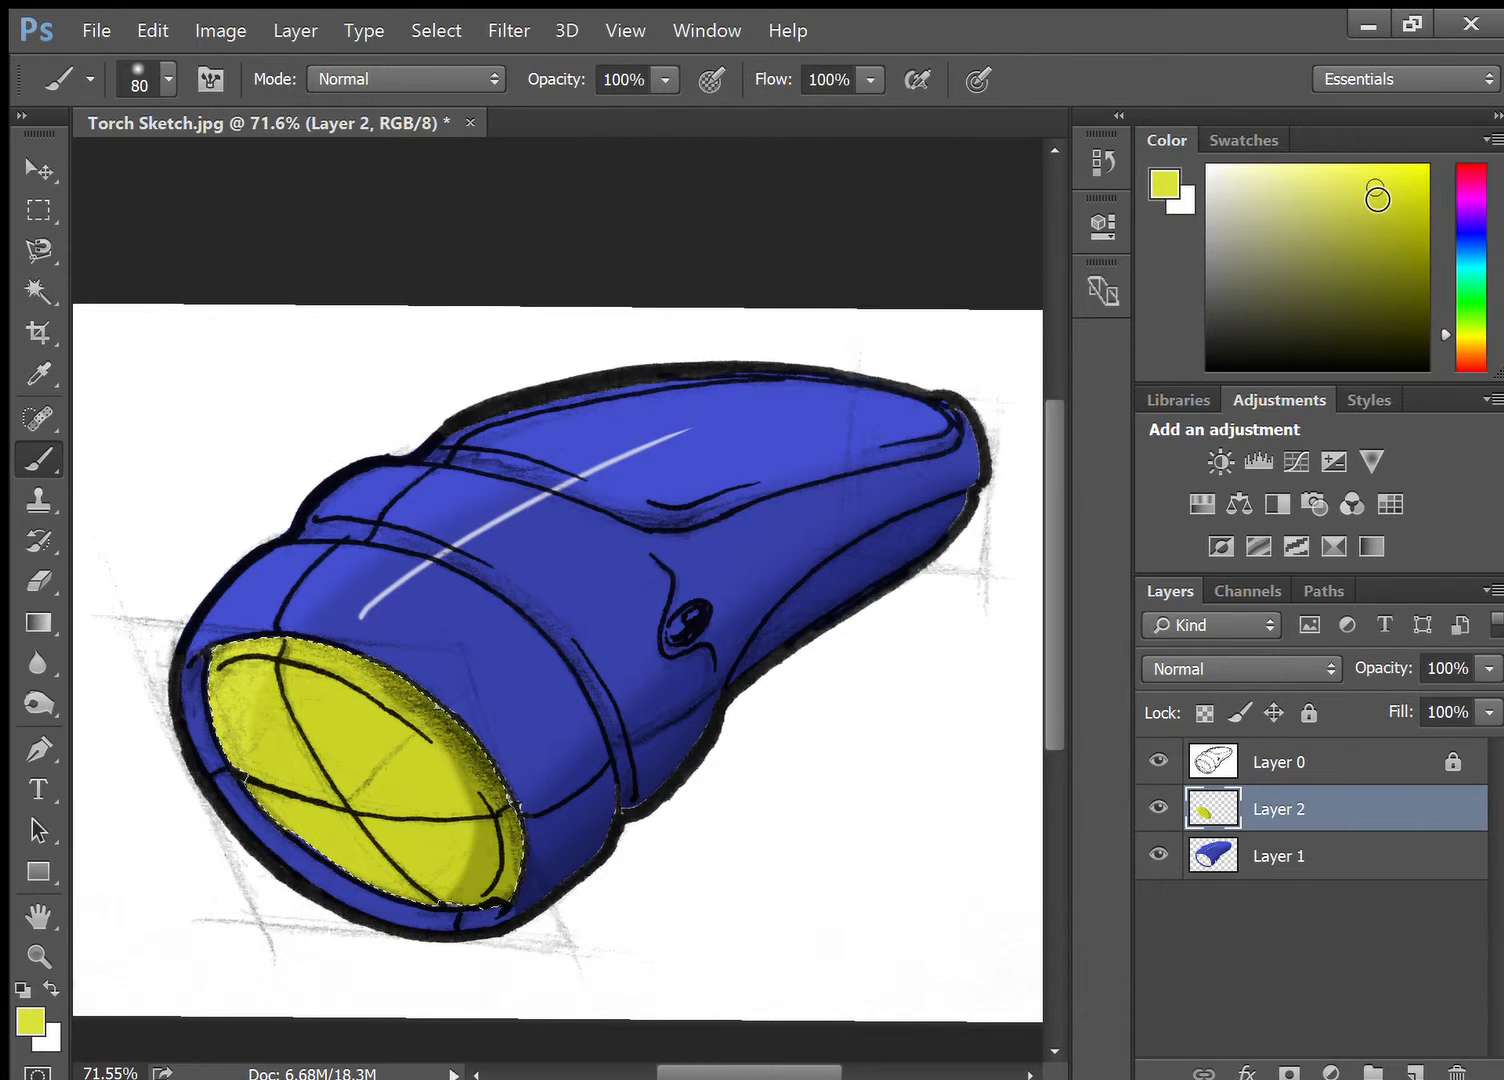
pyautogui.click(1273, 182)
pyautogui.press('[')
pyautogui.press('[')
pyautogui.press('[')
pyautogui.press('[')
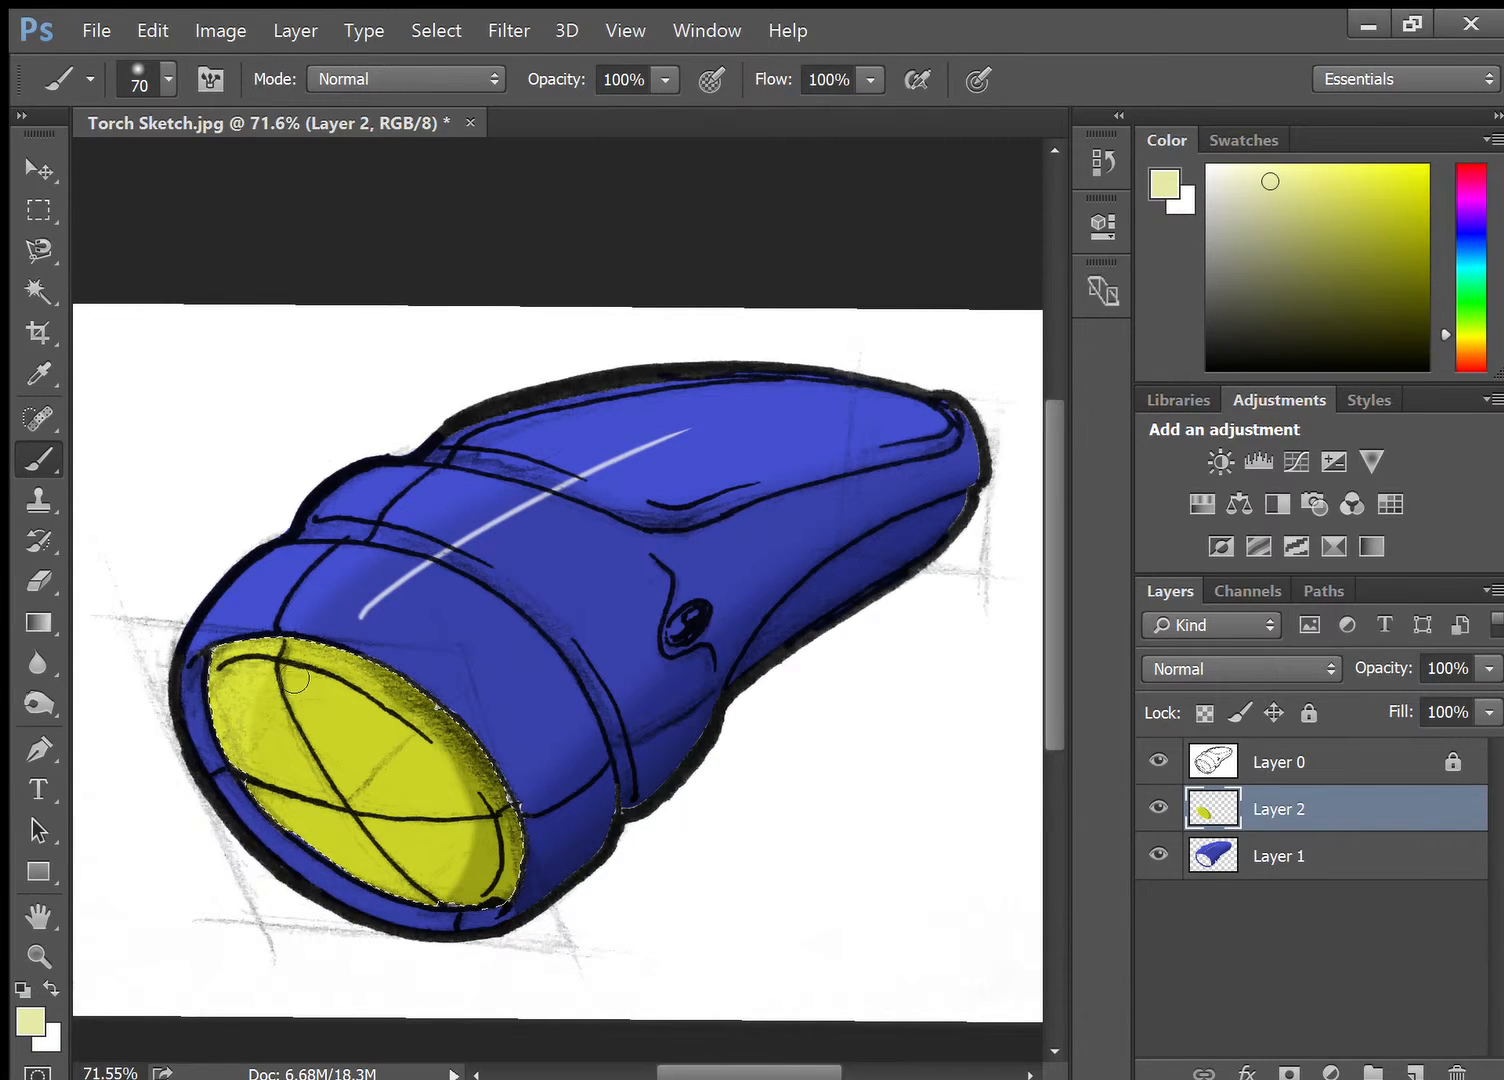
pyautogui.press('[')
pyautogui.press('[')
pyautogui.press('[')
pyautogui.press('[')
pyautogui.press('[')
pyautogui.press(']')
pyautogui.press(']')
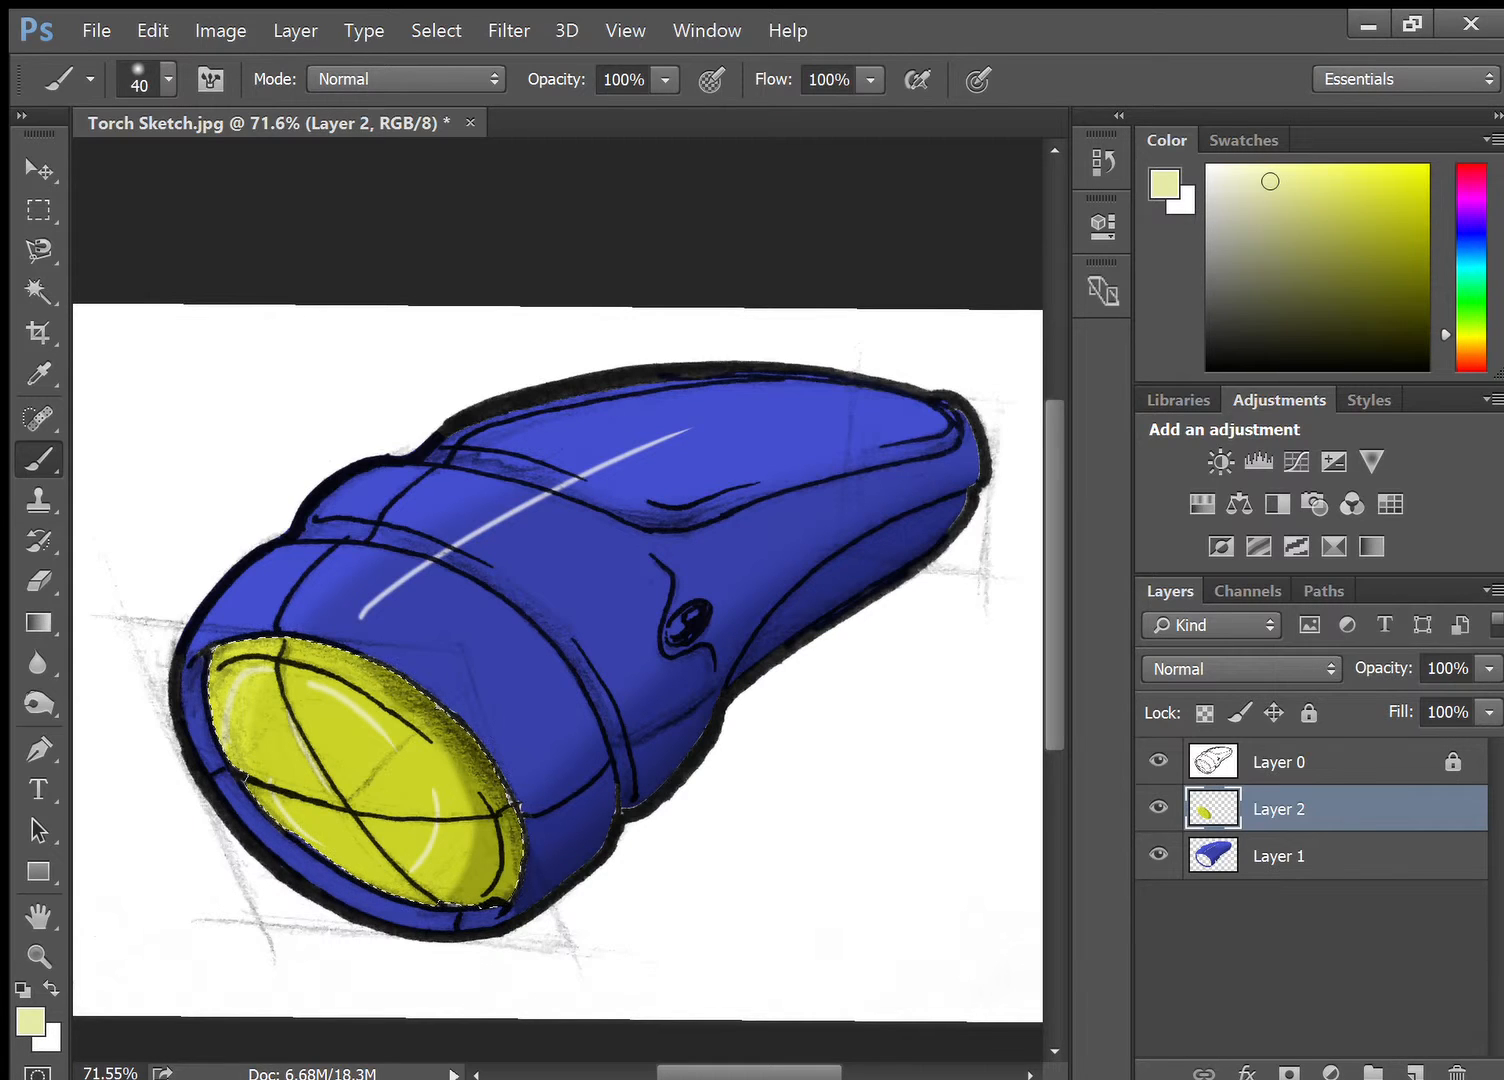
pyautogui.hotkey('ctrl', 'd')
pyautogui.scroll(-3, 415, 857)
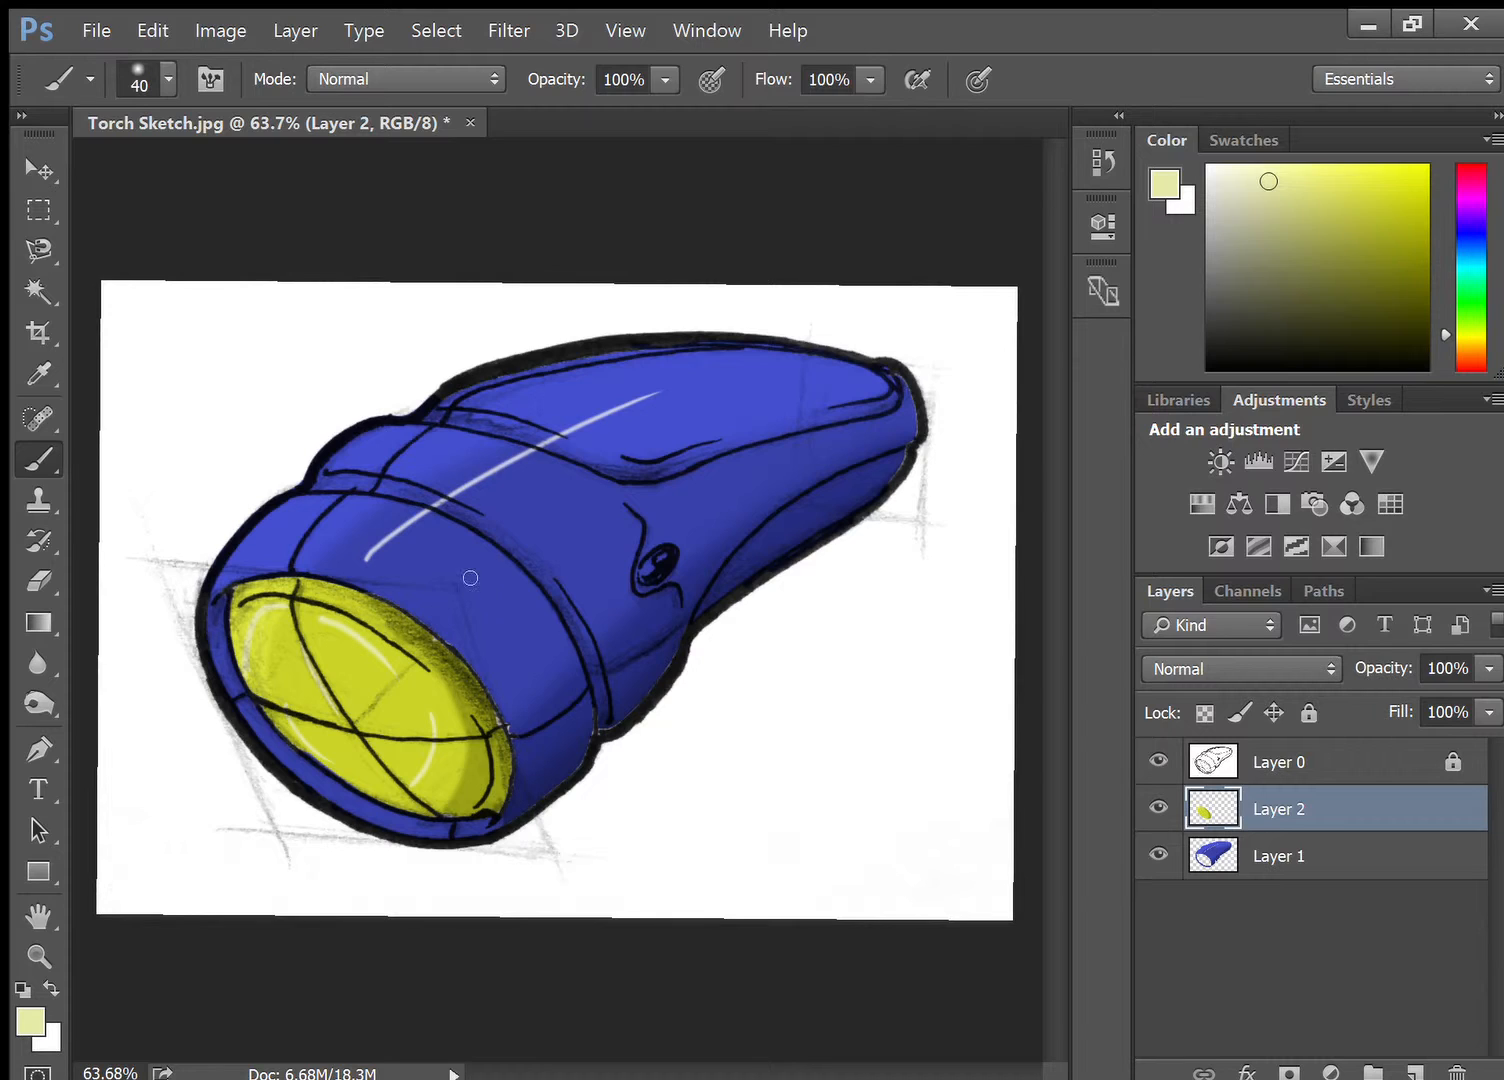
# Step: Add a Hue/Saturation adjustment above the blue body layer and shift the hue through purple and green to a lighter sky blue
pyautogui.click(1234, 858)
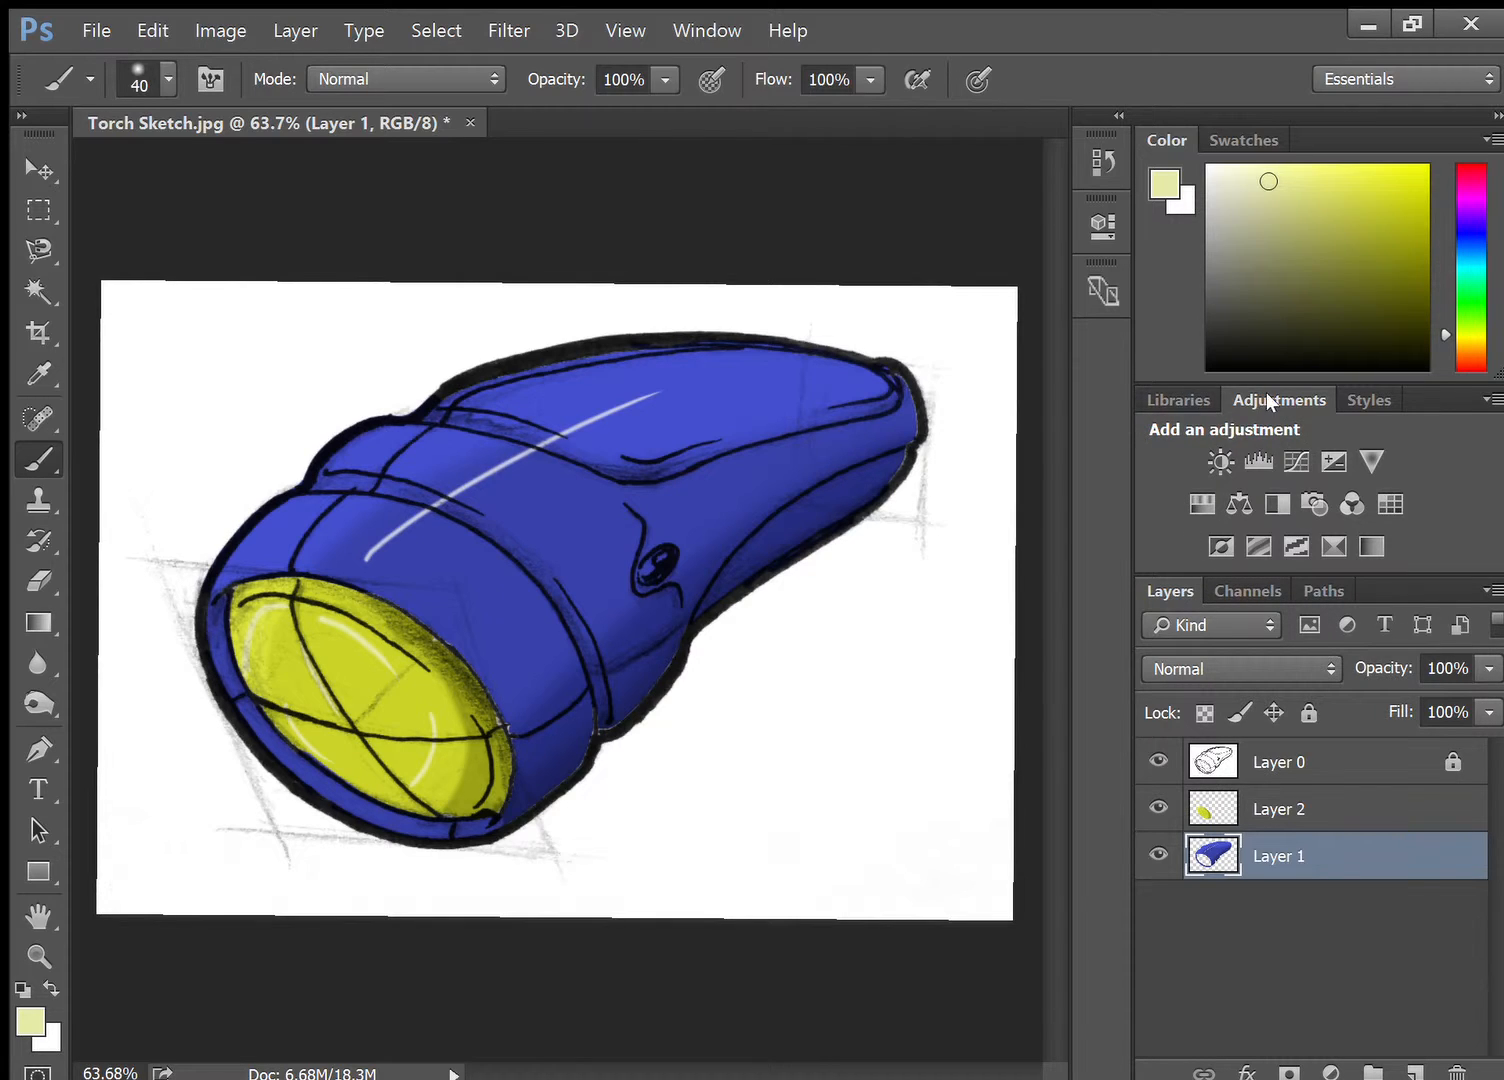
pyautogui.click(1181, 399)
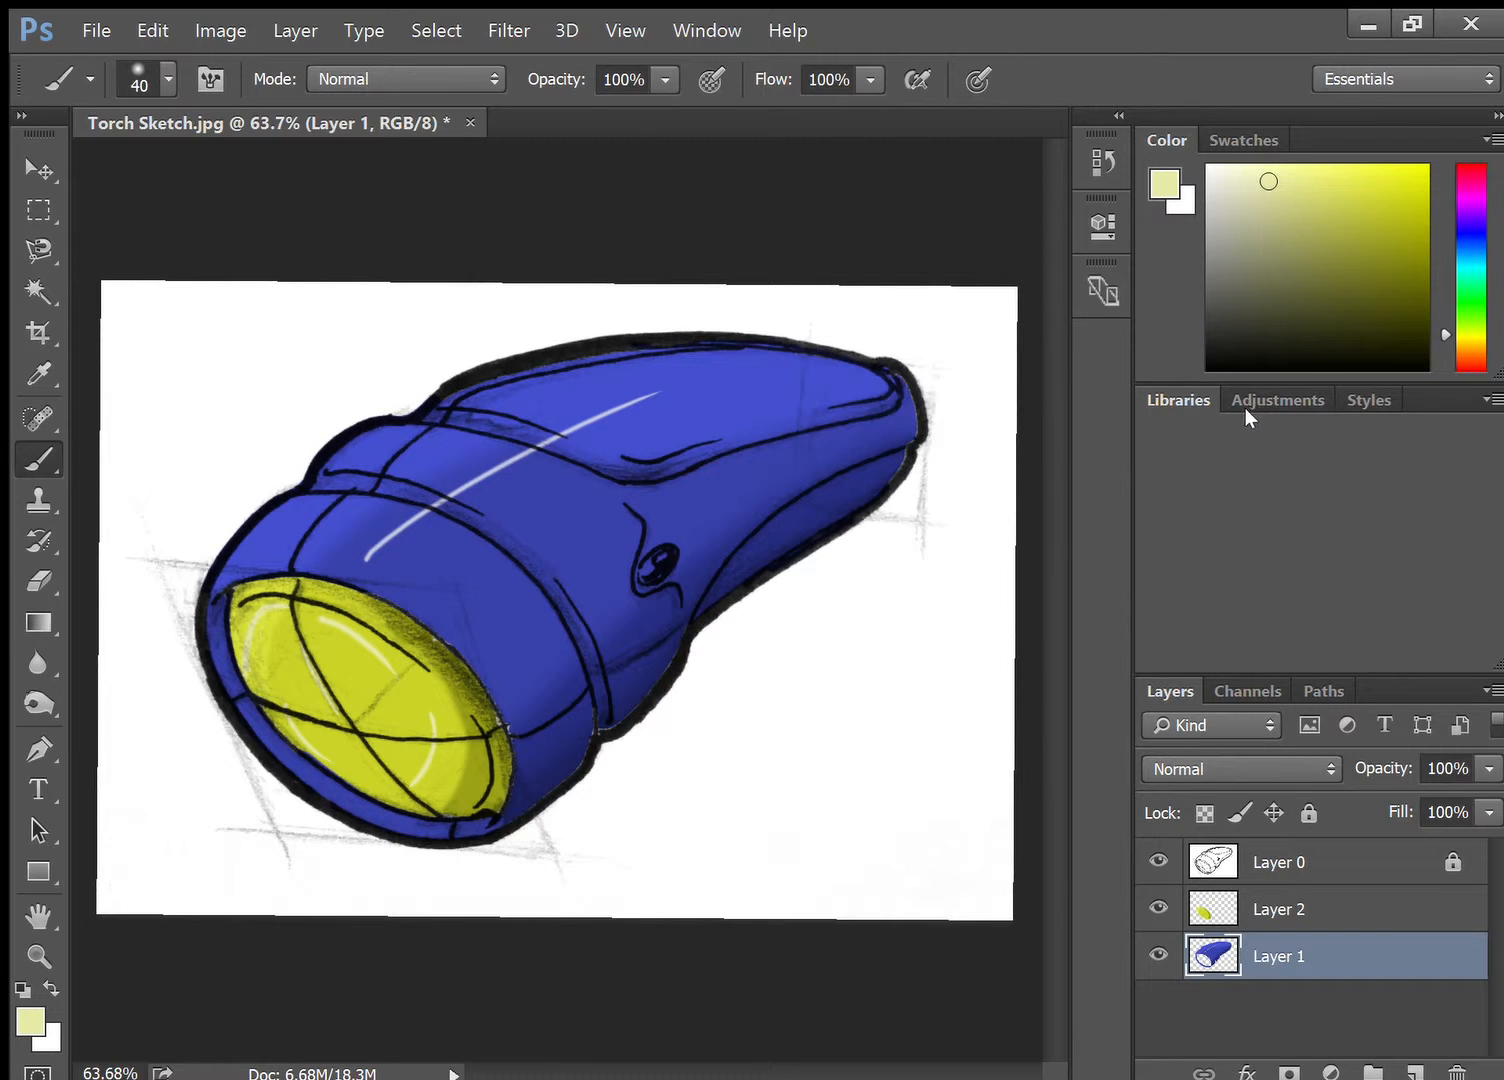
pyautogui.click(1248, 400)
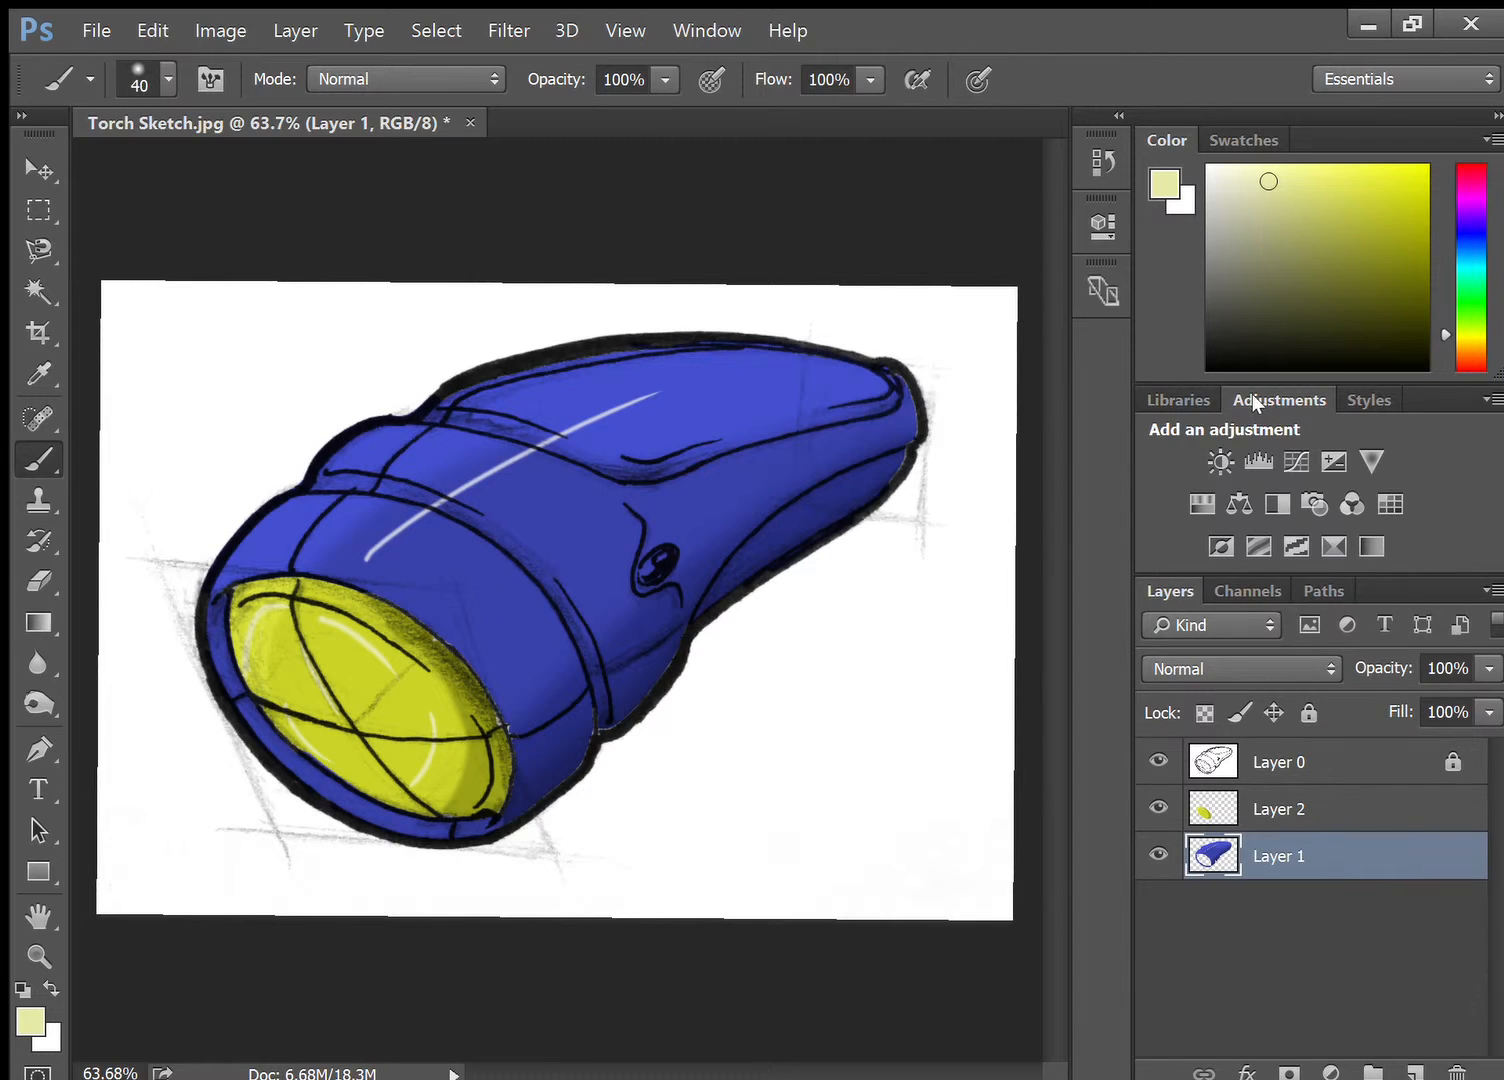
pyautogui.click(1197, 502)
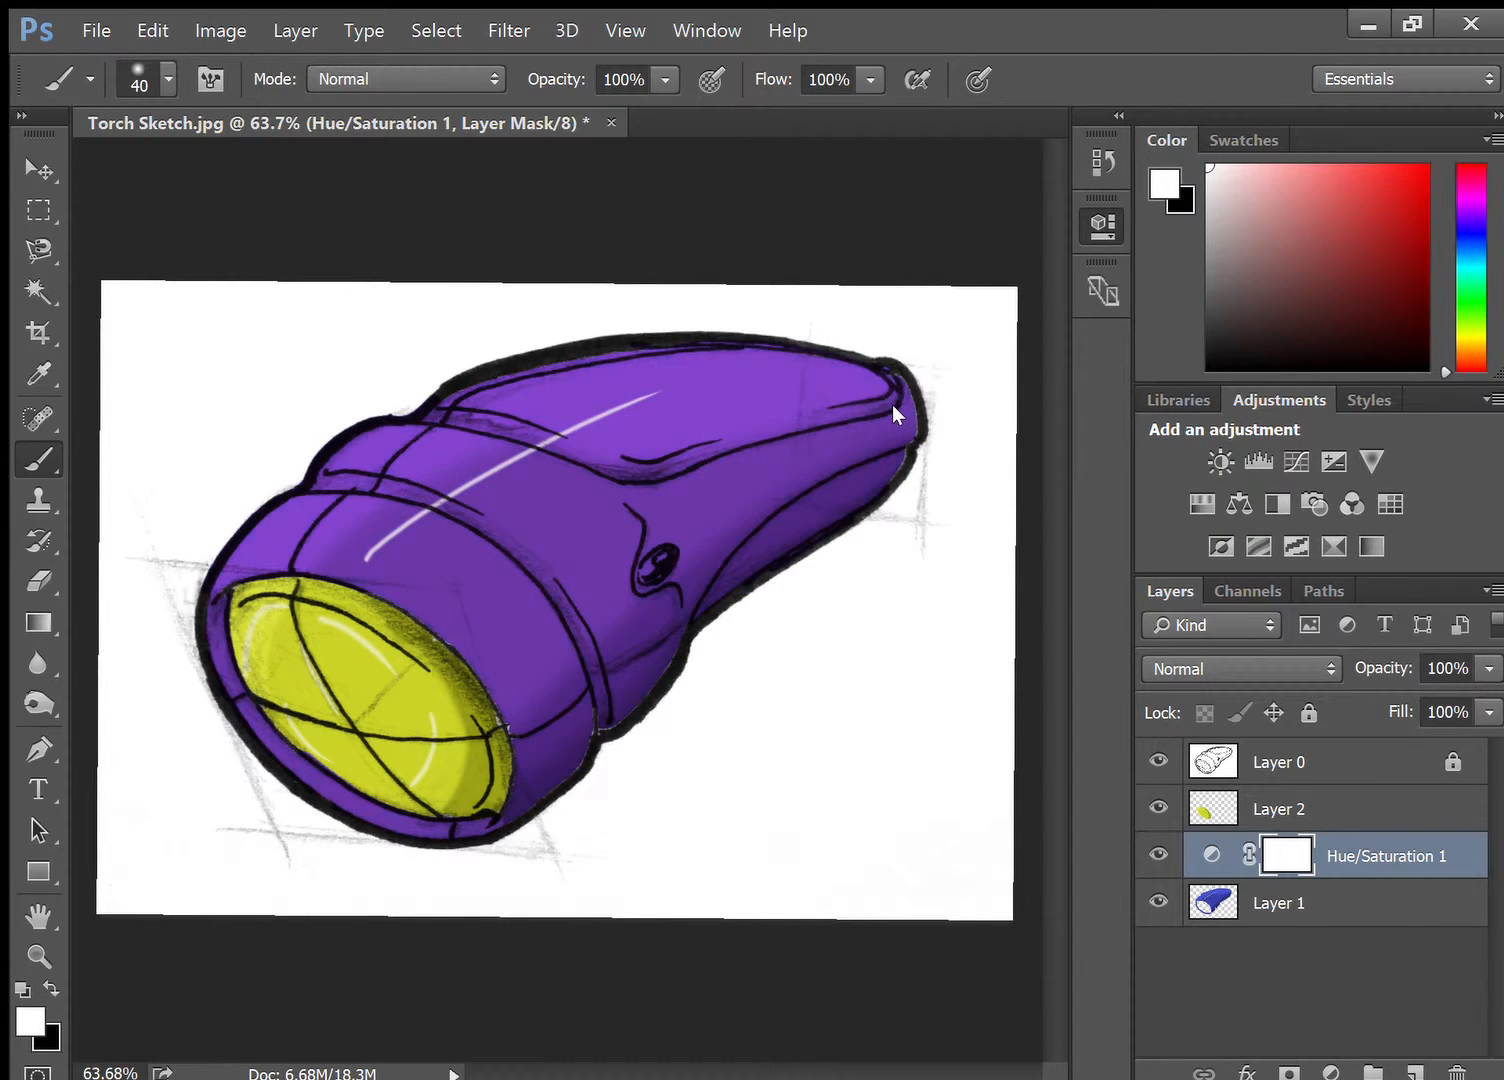
pyautogui.moveTo(912, 407); pyautogui.dragTo(731, 408)
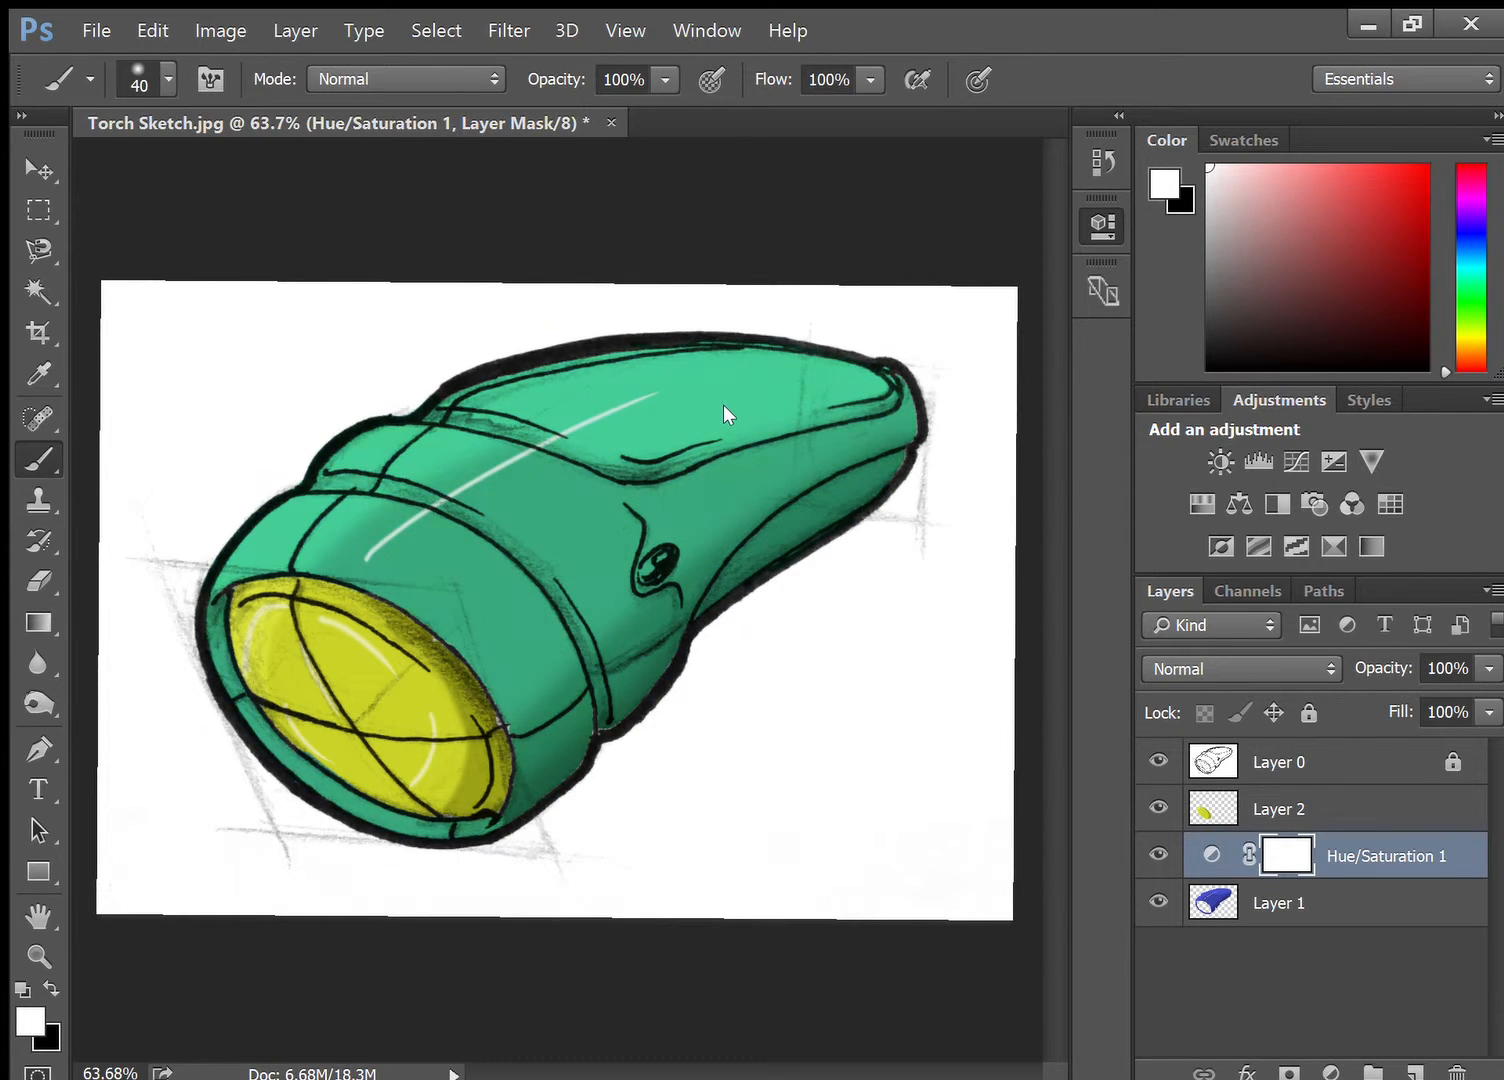
pyautogui.moveTo(725, 405); pyautogui.dragTo(772, 404)
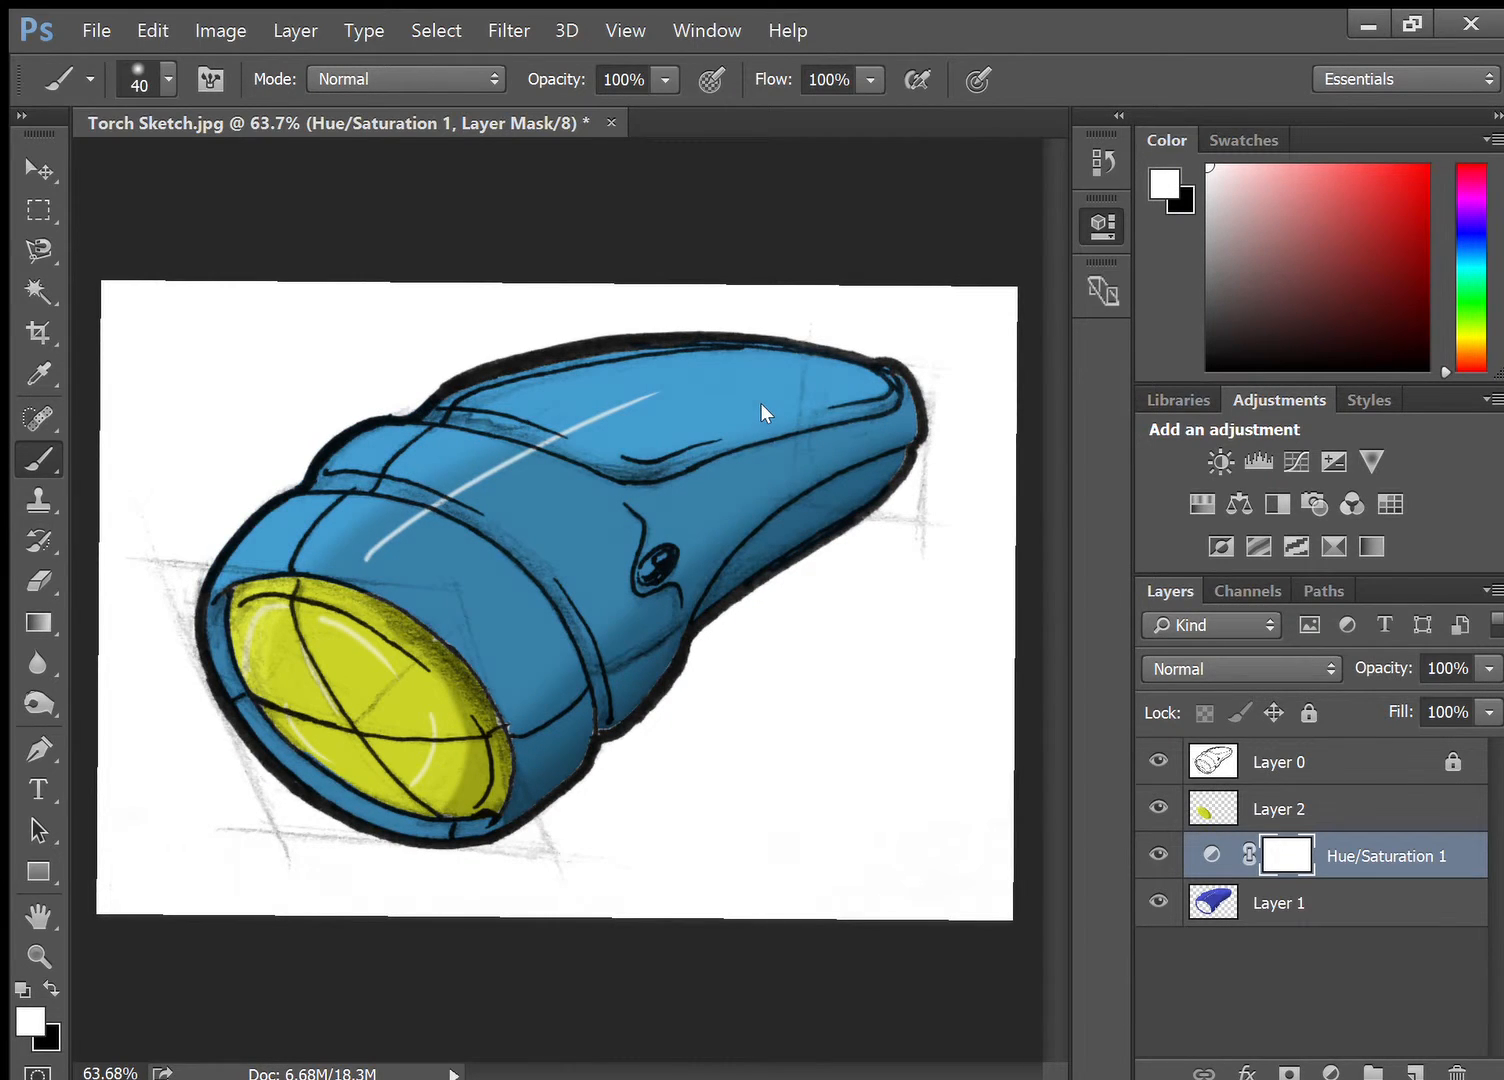